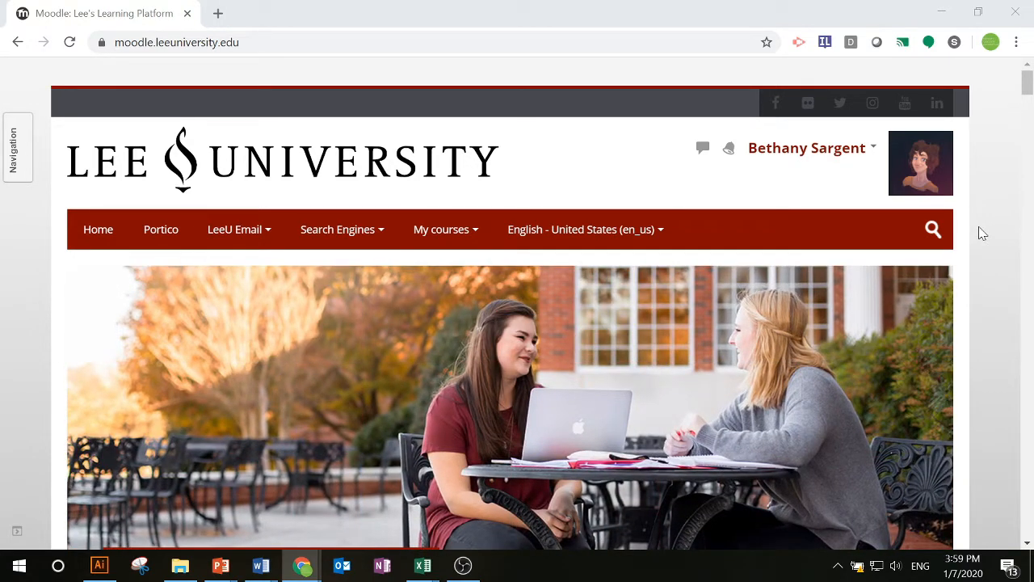
Go to the Moodle dashboard and filter the course overview to show Future courses
left_click(821, 157)
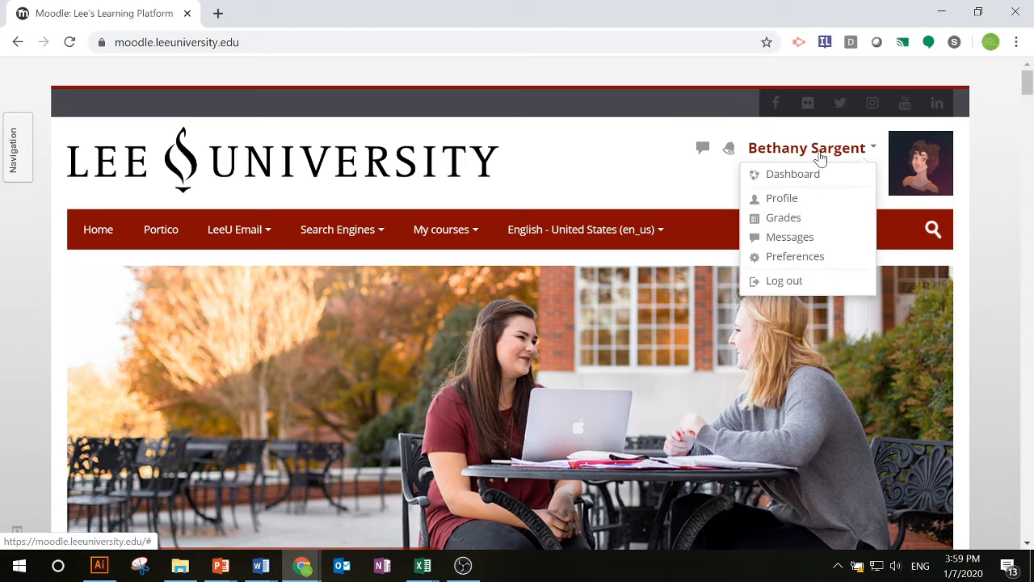
left_click(805, 176)
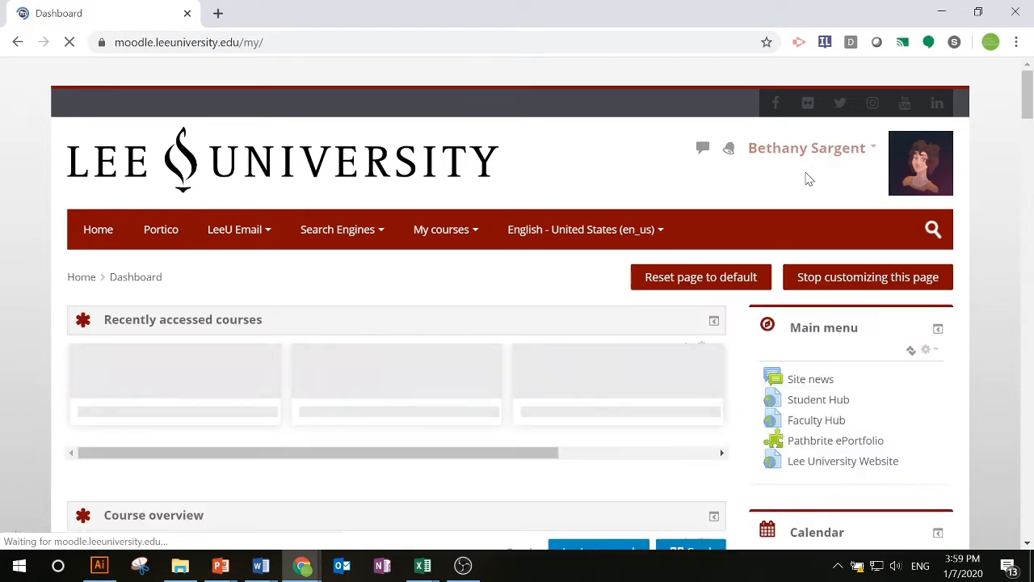
scroll(701, 184, "down", 2)
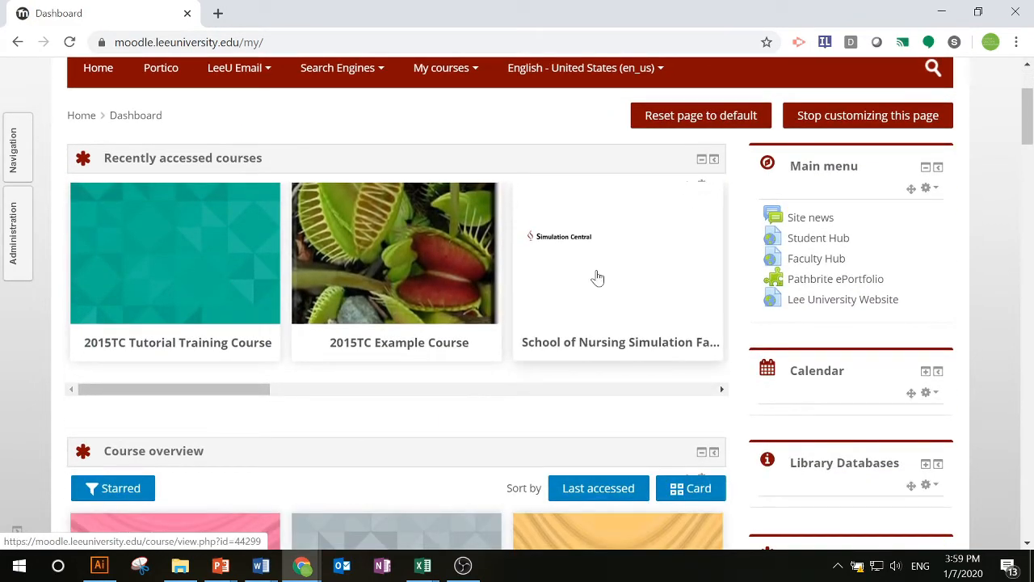
scroll(597, 278, "down", 3)
left_click(128, 248)
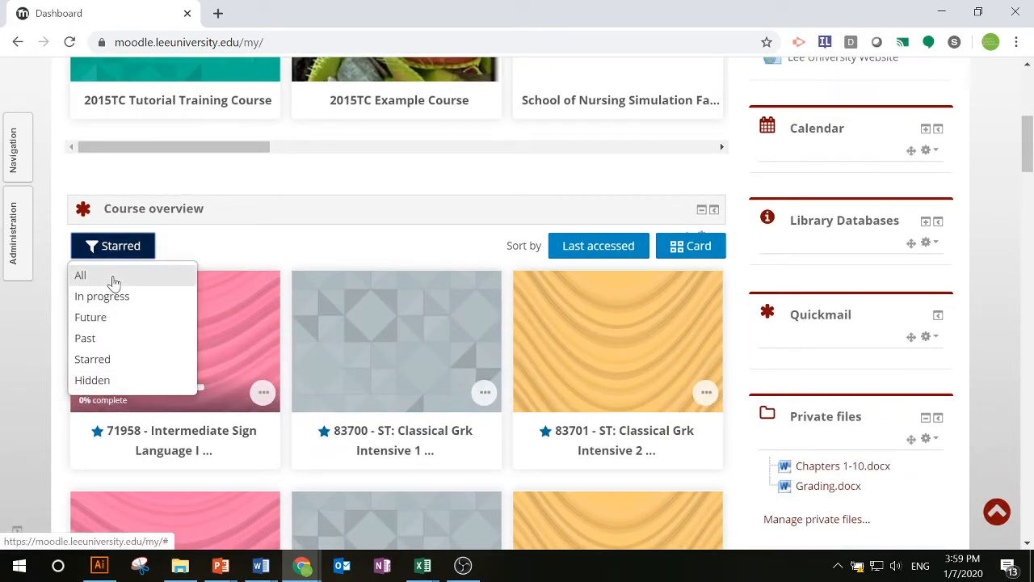
left_click(108, 327)
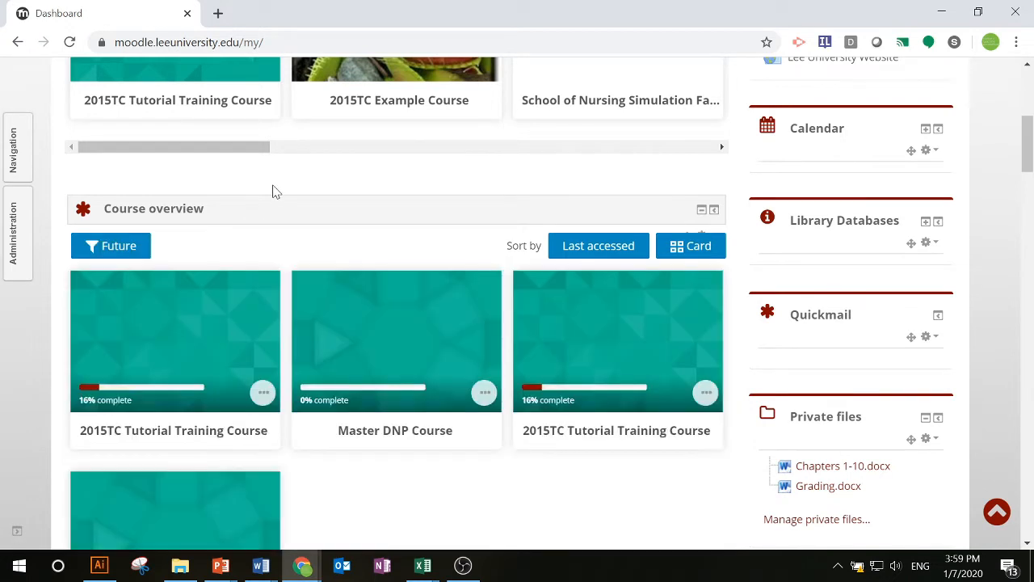
Open the first 2015TC Tutorial Training Course from the course overview and turn editing off
scroll(273, 190, "down", 1)
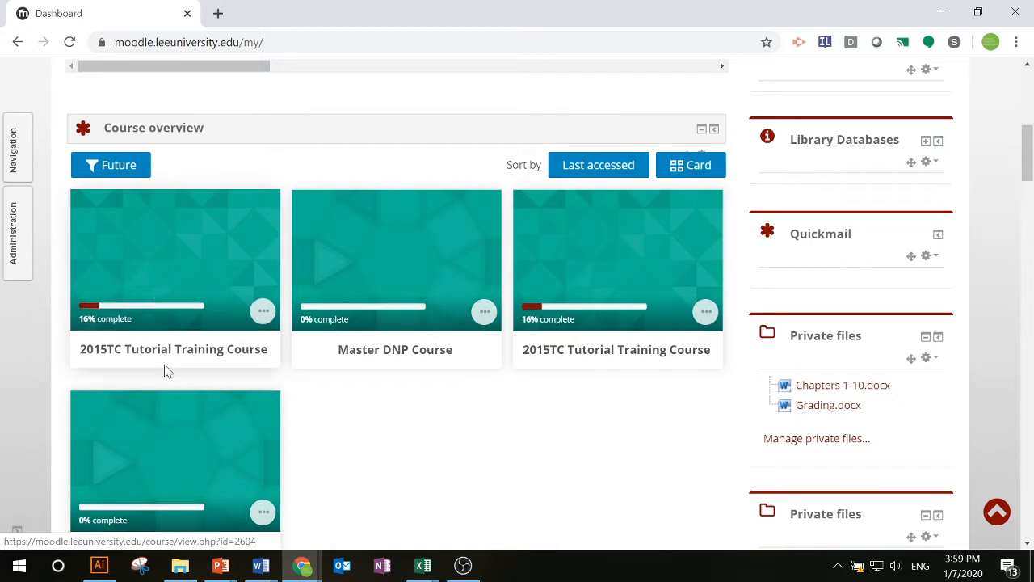
left_click(175, 275)
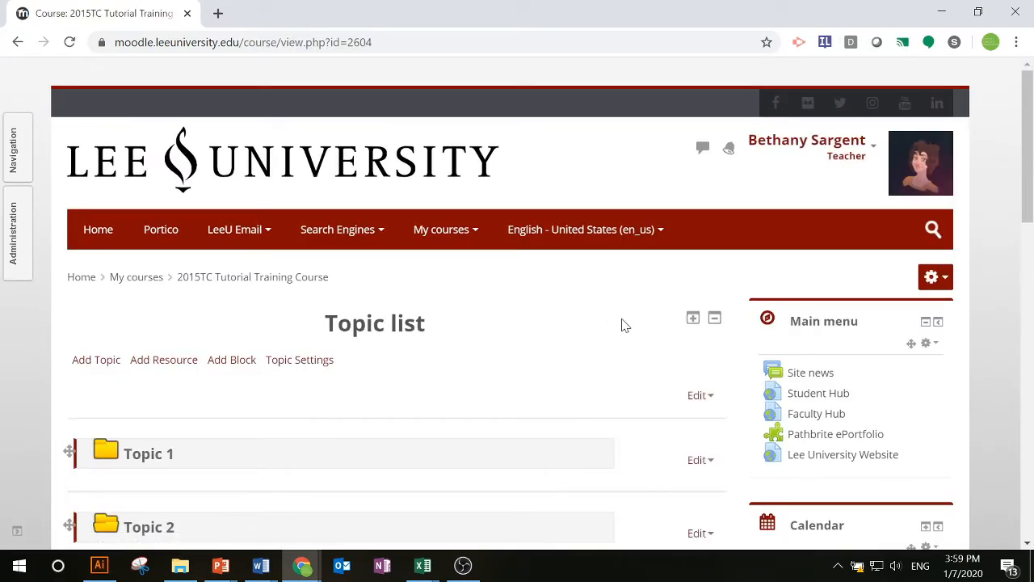
scroll(624, 325, "down", 1)
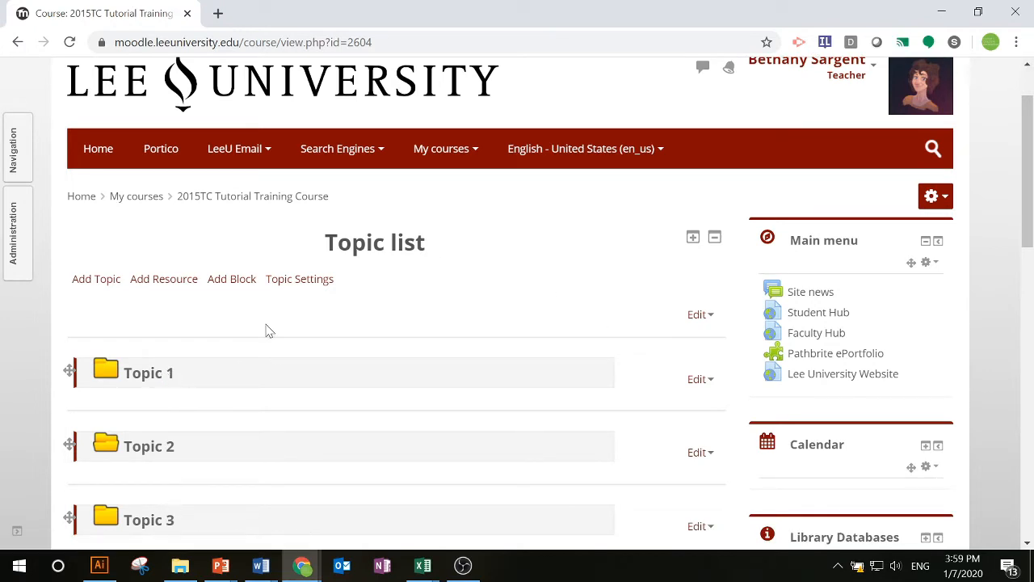
left_click(935, 196)
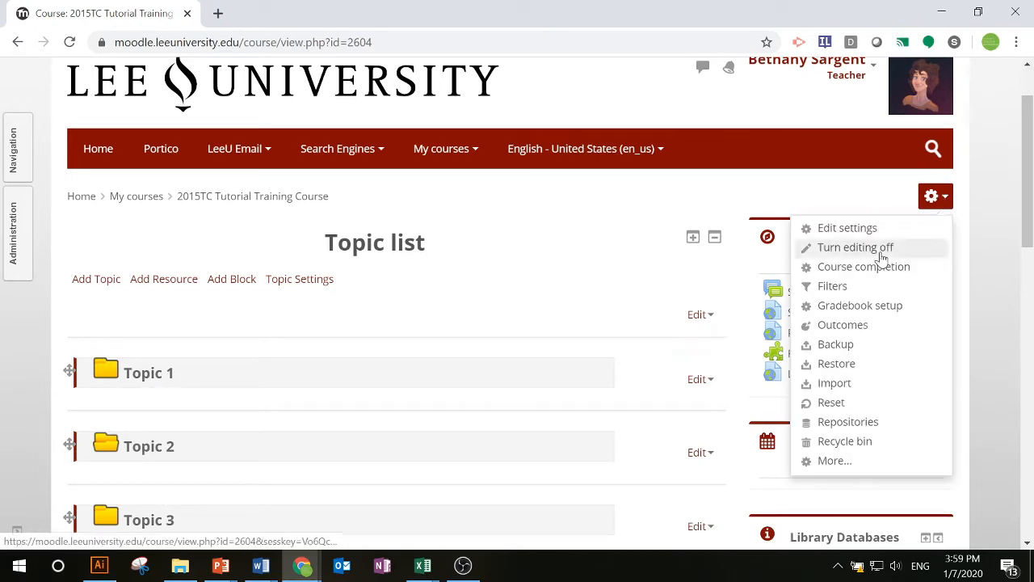
left_click(894, 252)
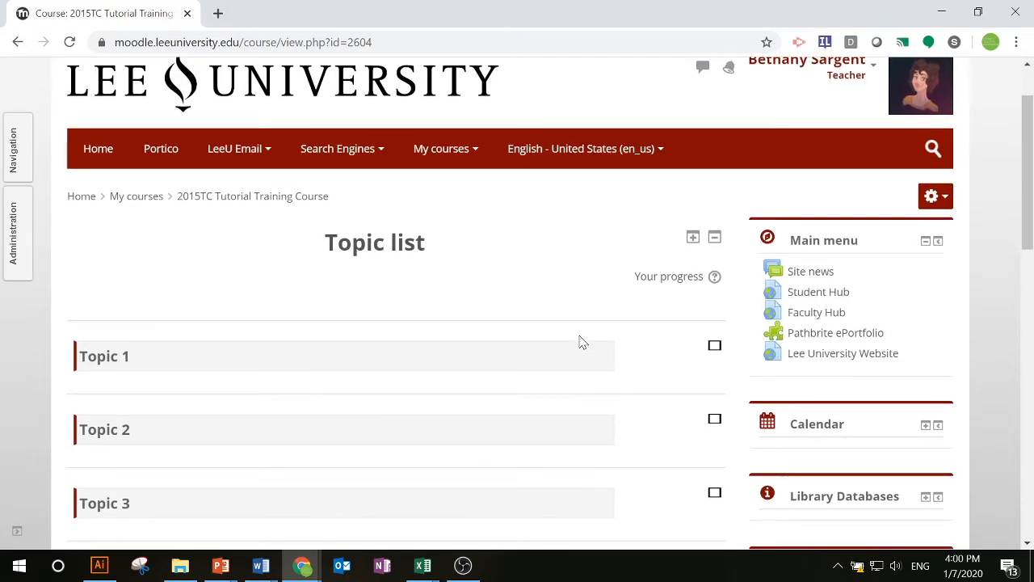
Return to the dashboard and reopen the 2015TC Tutorial Training Course from the recently accessed courses
scroll(701, 58, "up", 1)
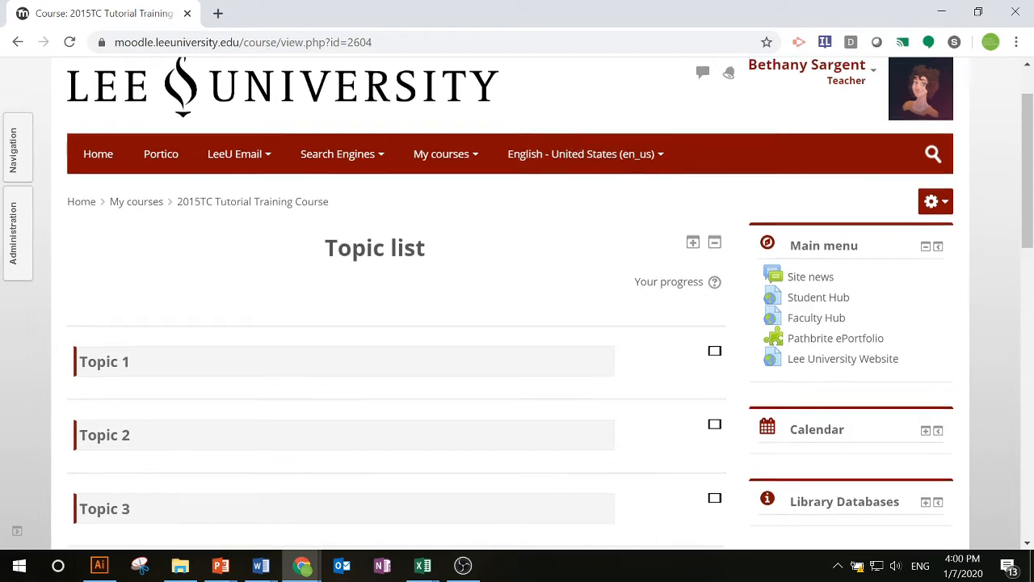
left_click(820, 152)
left_click(783, 173)
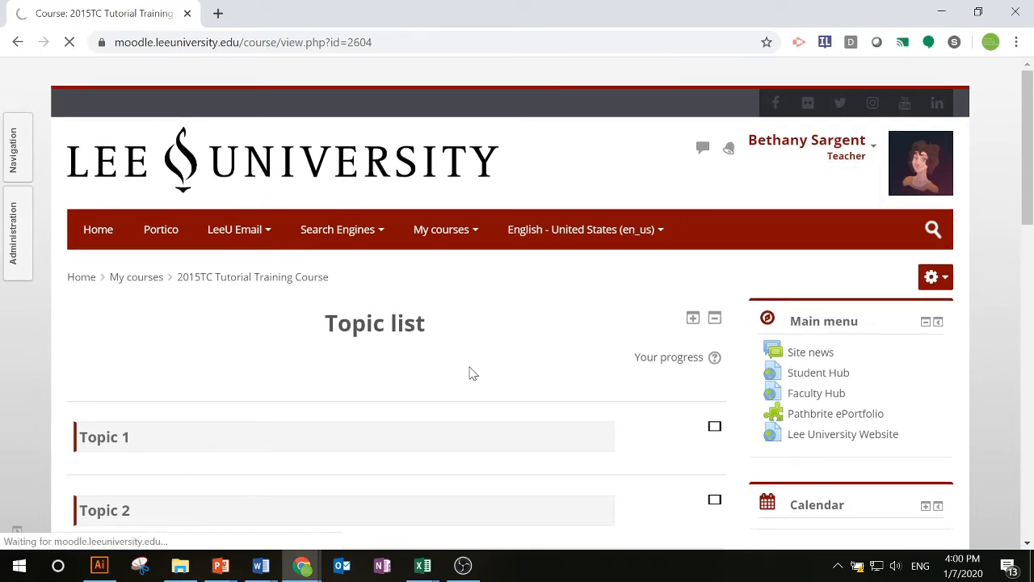
scroll(471, 372, "down", 3)
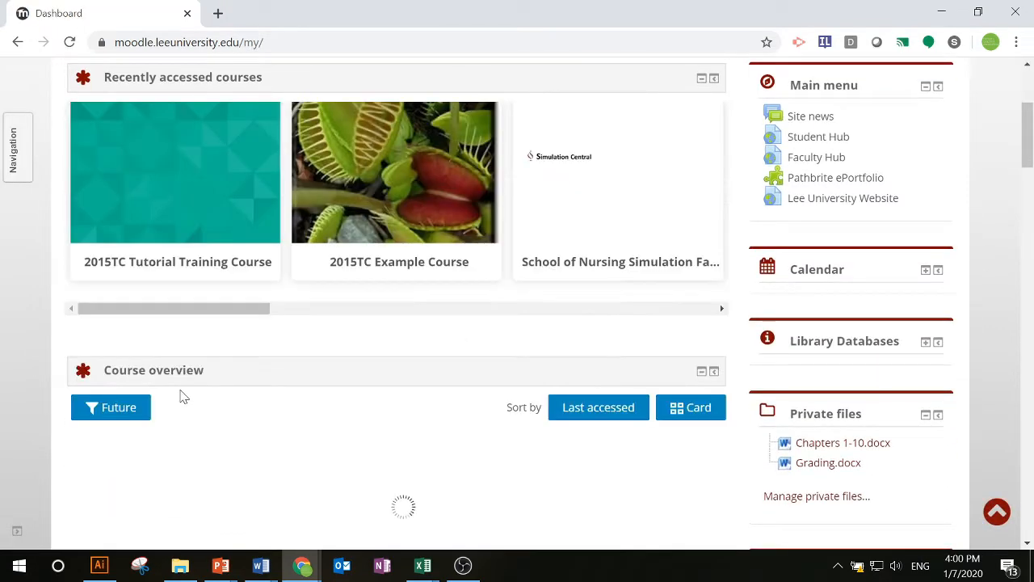
left_click(147, 176)
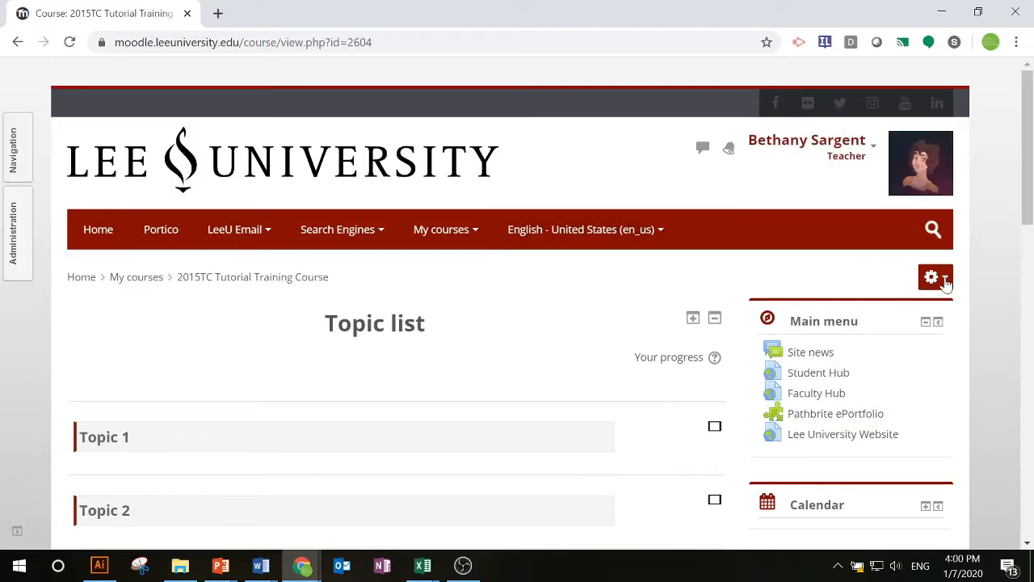
Open the course's settings for editing and bring up the file picker for the course image
left_click(944, 280)
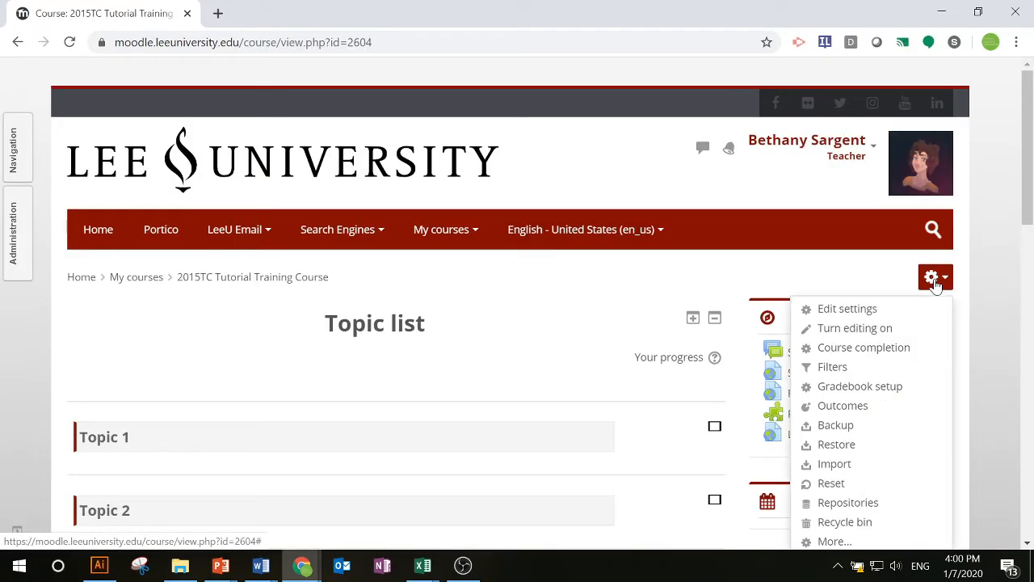
left_click(887, 312)
scroll(494, 286, "down", 4)
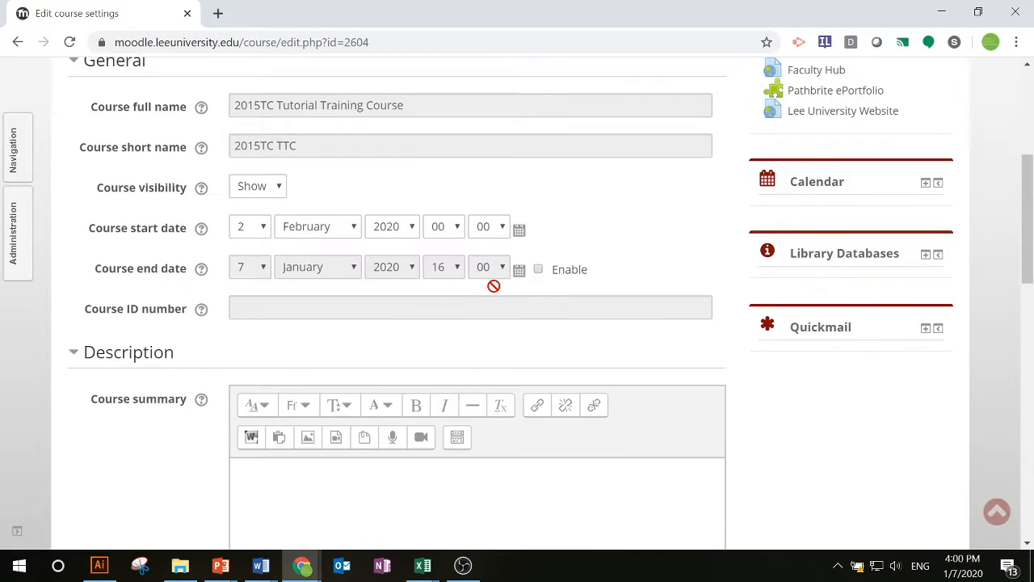
scroll(494, 286, "down", 7)
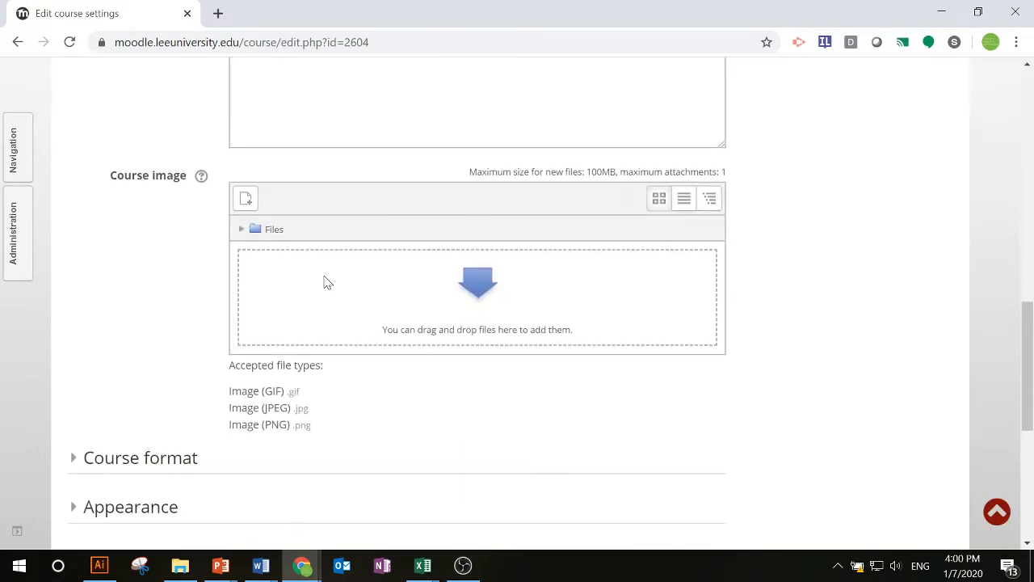
left_click(396, 296)
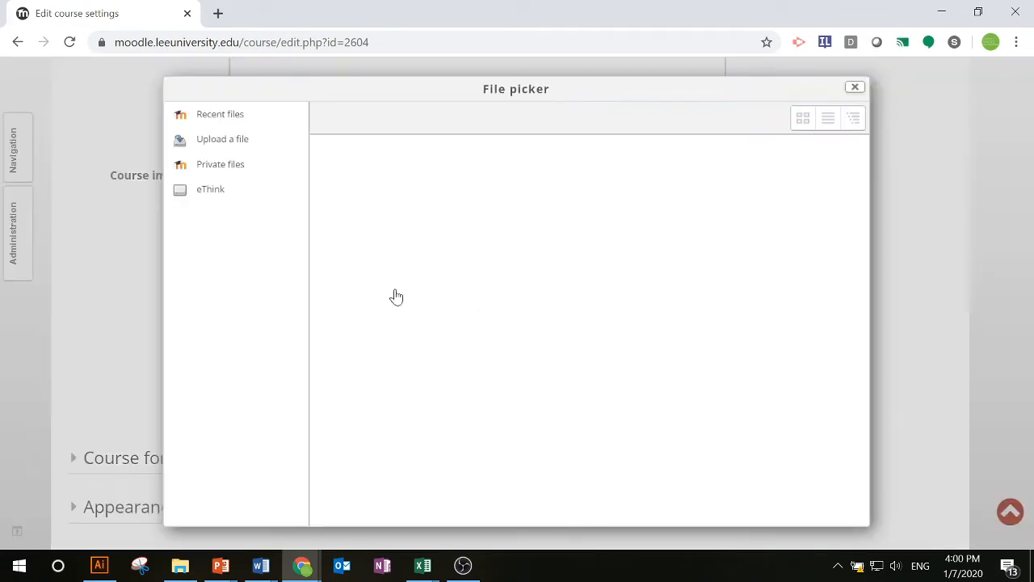
Search Google Images for "batman surfing" in a new browser tab
left_click(218, 14)
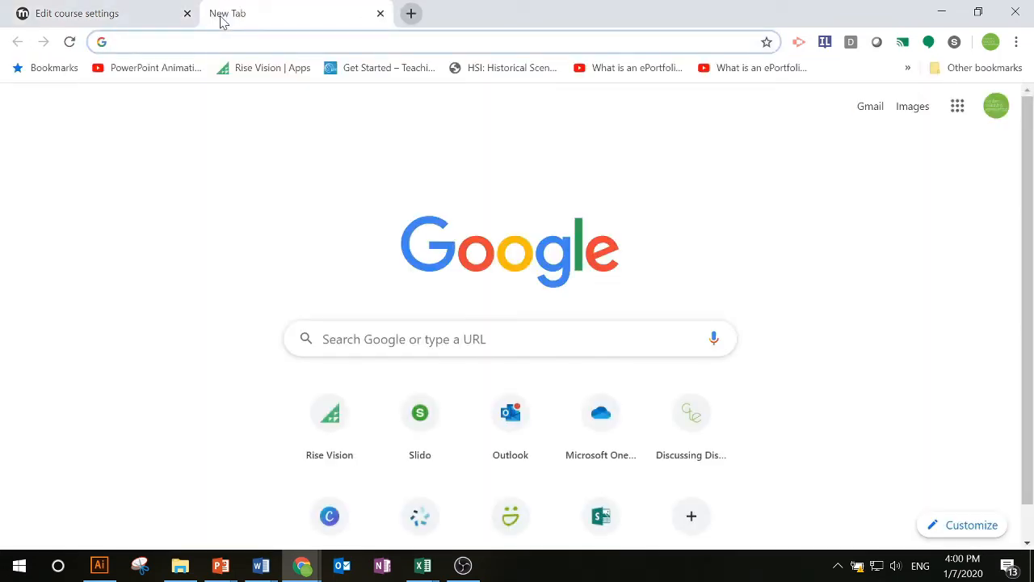
type("batman surfing")
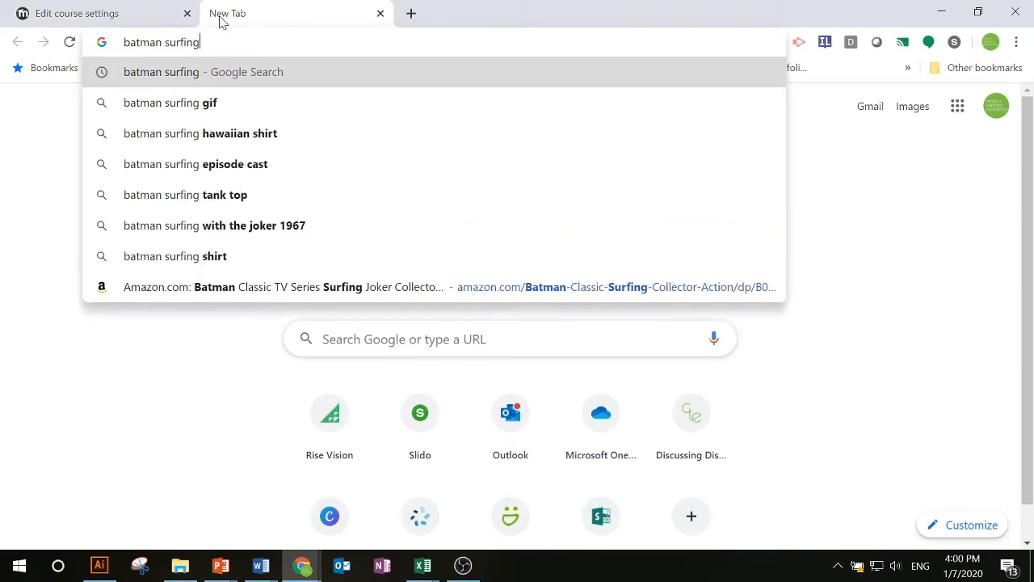
key("Return")
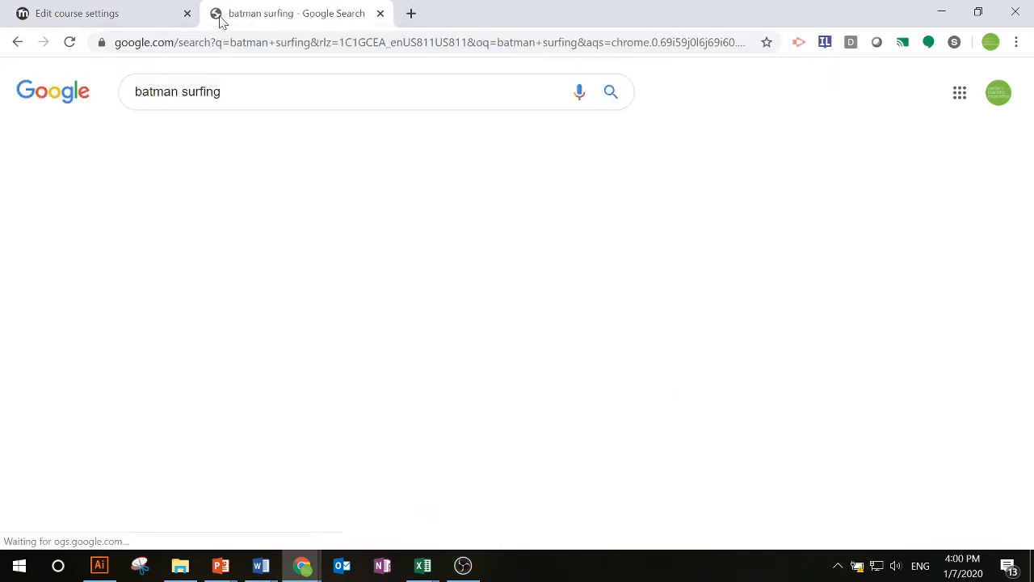
left_click(216, 139)
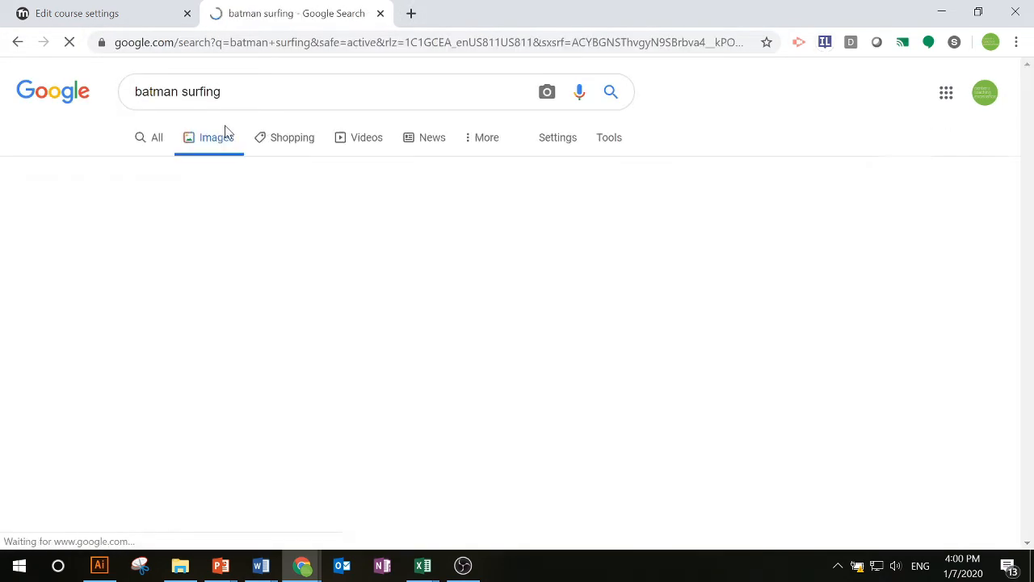
Save the Tenor image of the Joker and Batman carrying surfboards to the computer
scroll(386, 85, "down", 3)
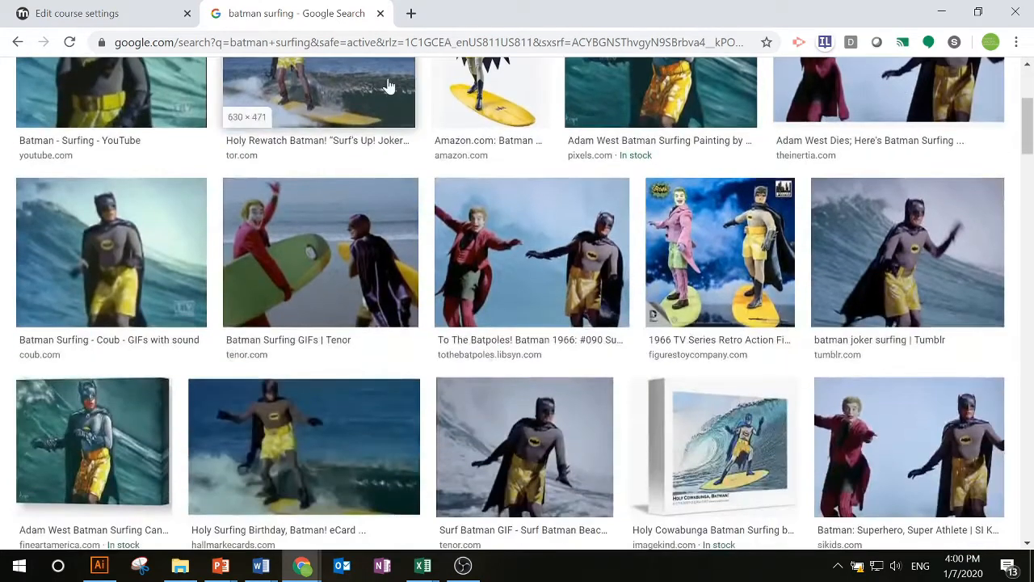
right_click(292, 232)
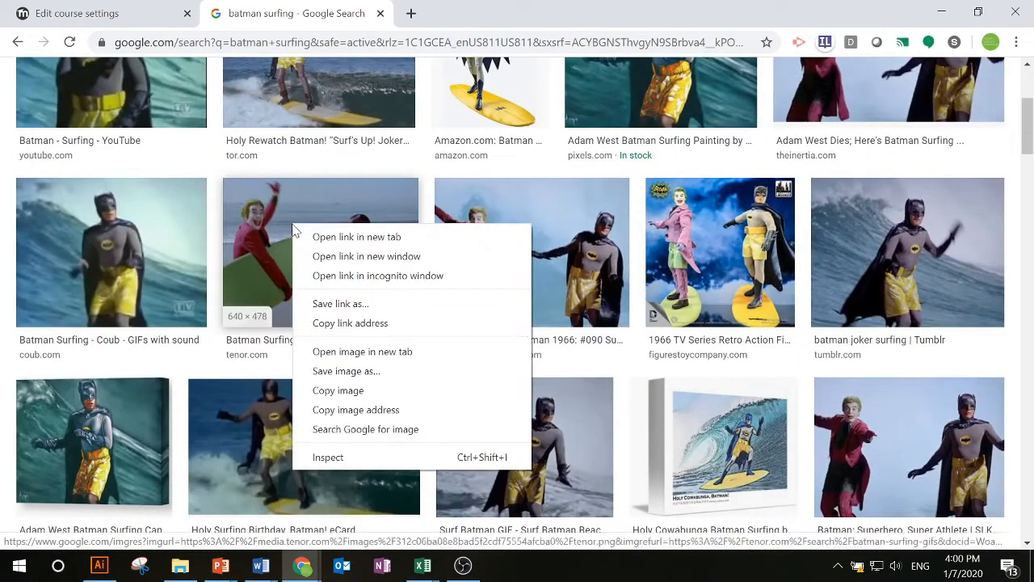
left_click(398, 371)
left_click(403, 365)
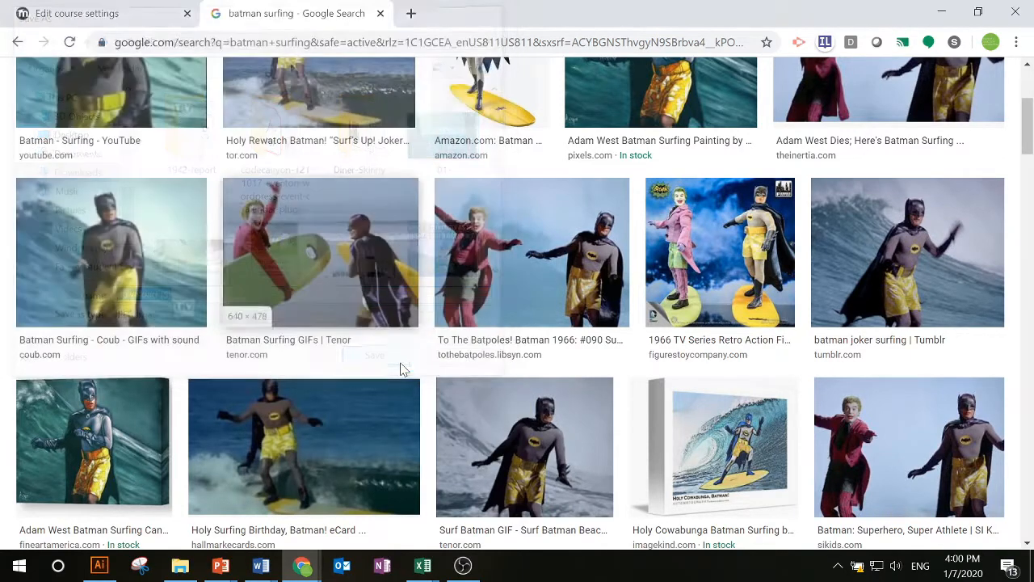
Upload download (5).jpg as the course image in the Moodle course settings and save the changes
left_click(101, 16)
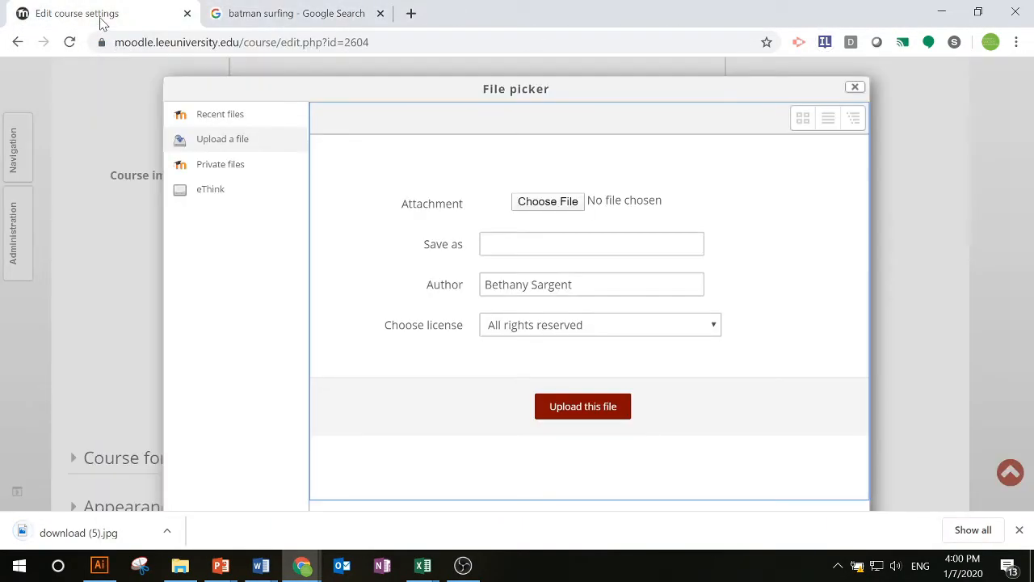
left_click_drag(11, 536, 551, 206)
left_click(584, 405)
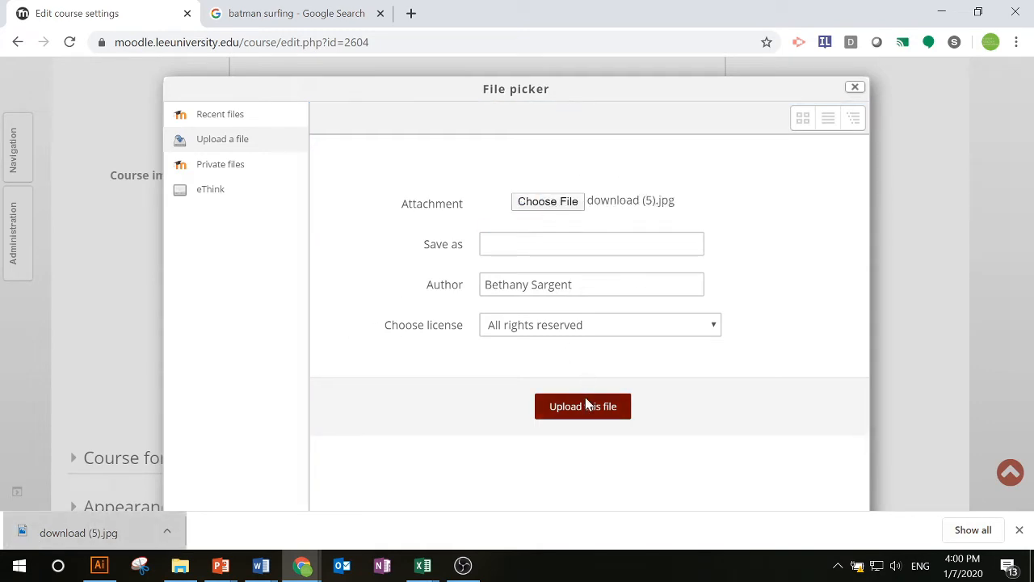
left_click(1020, 530)
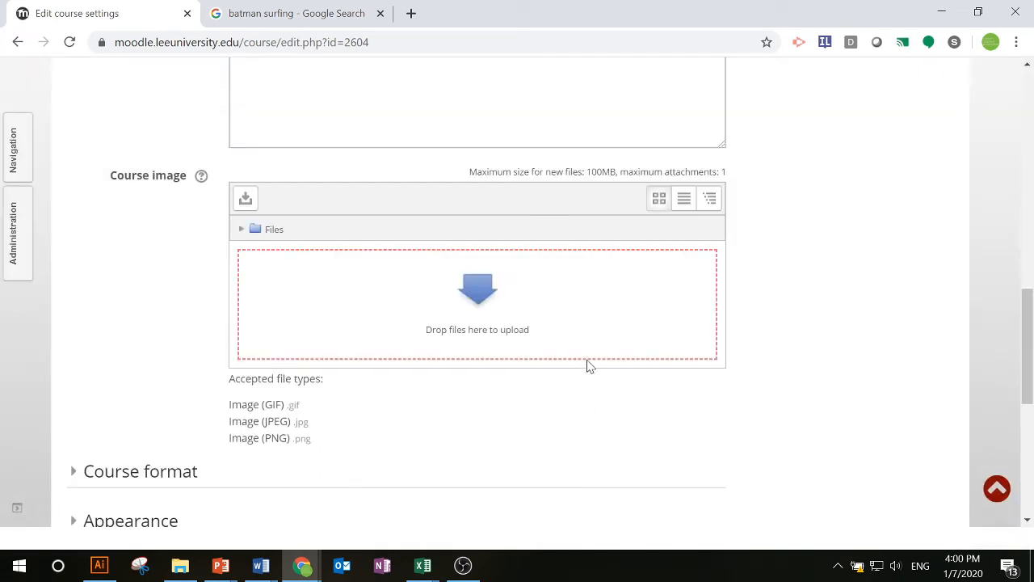
scroll(416, 388, "down", 4)
left_click(292, 523)
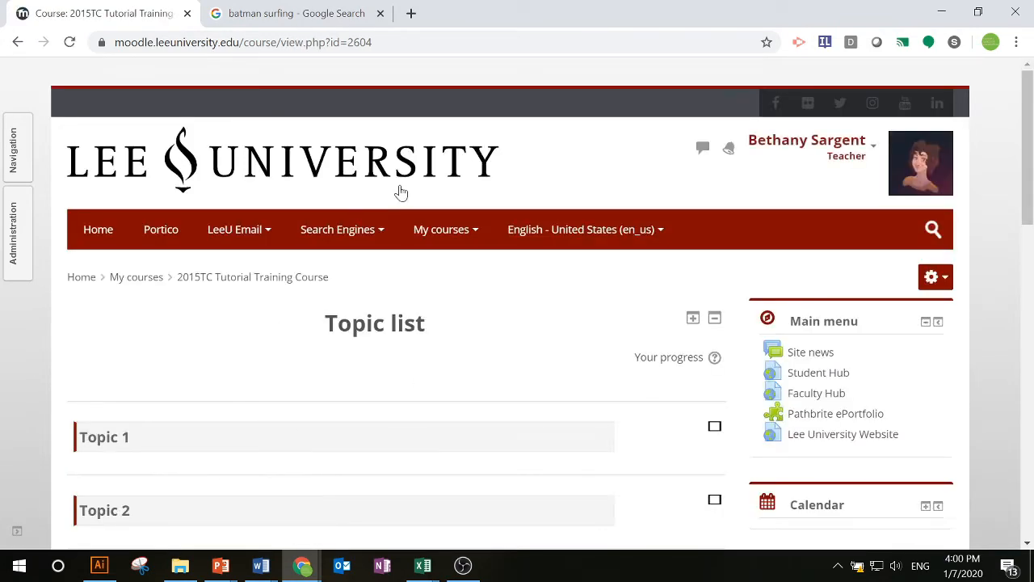
Return to the dashboard and check the image on the 2015TC Tutorial Training Course card
left_click(851, 162)
left_click(806, 176)
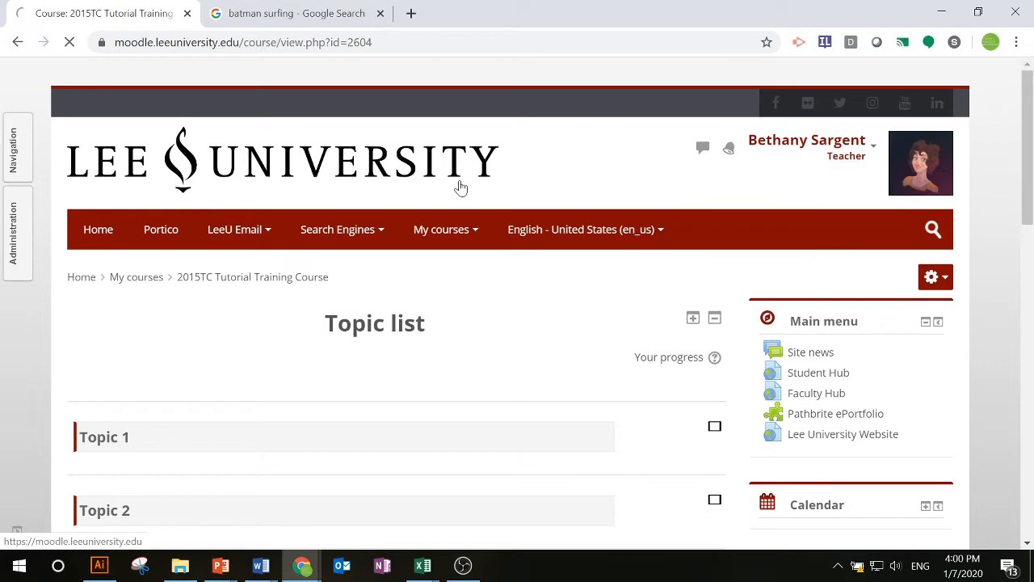
scroll(461, 188, "down", 4)
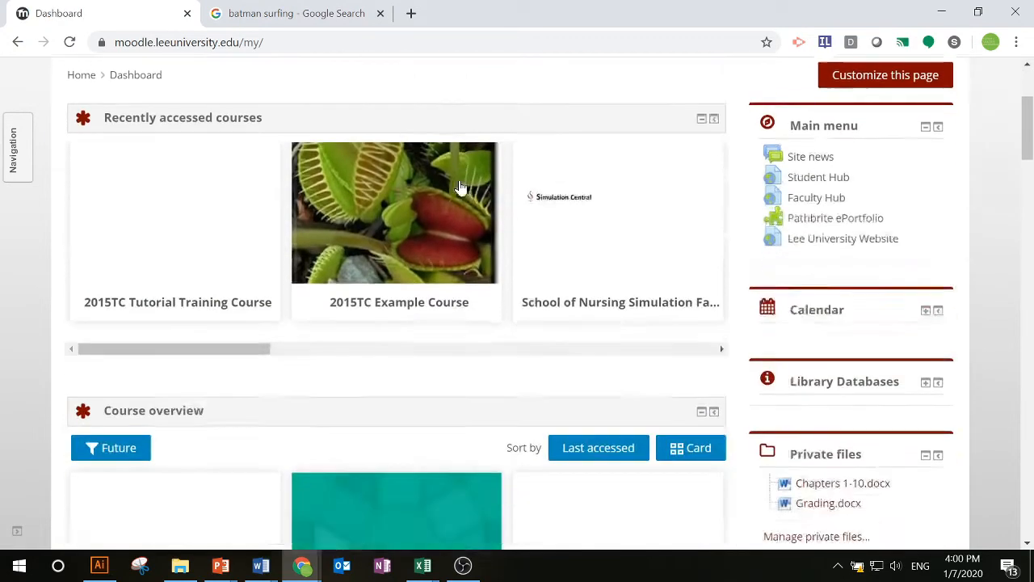
scroll(364, 190, "up", 1)
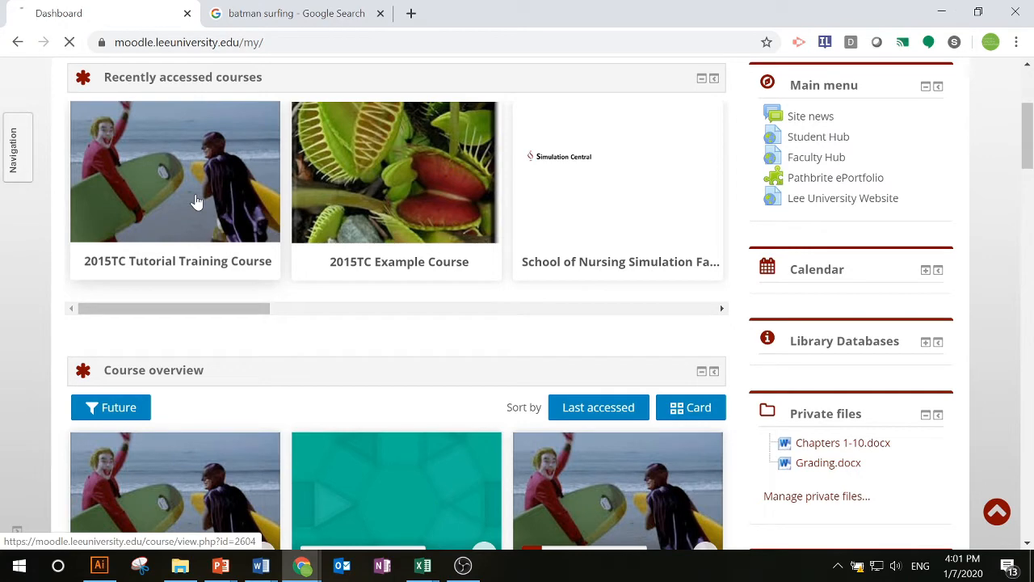
Open the 2015TC Tutorial Training Course from the recently accessed courses and look through its topic list
left_click(196, 200)
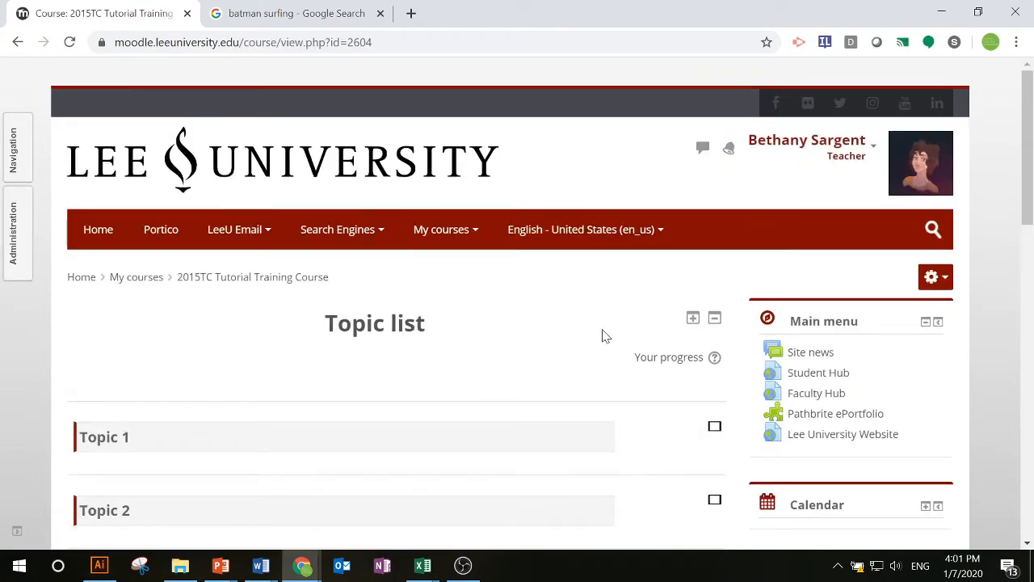
scroll(602, 335, "down", 2)
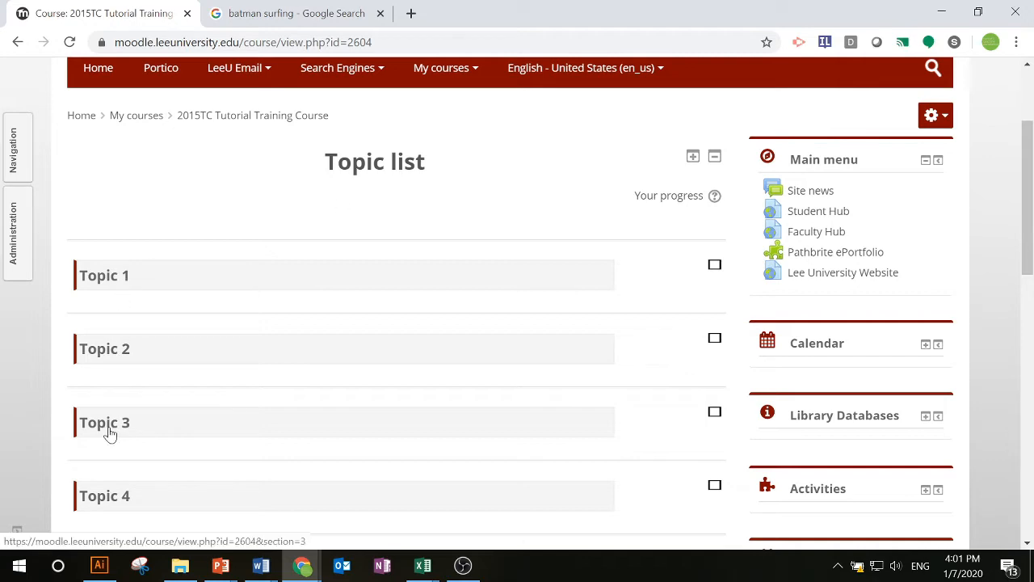
scroll(194, 289, "down", 2)
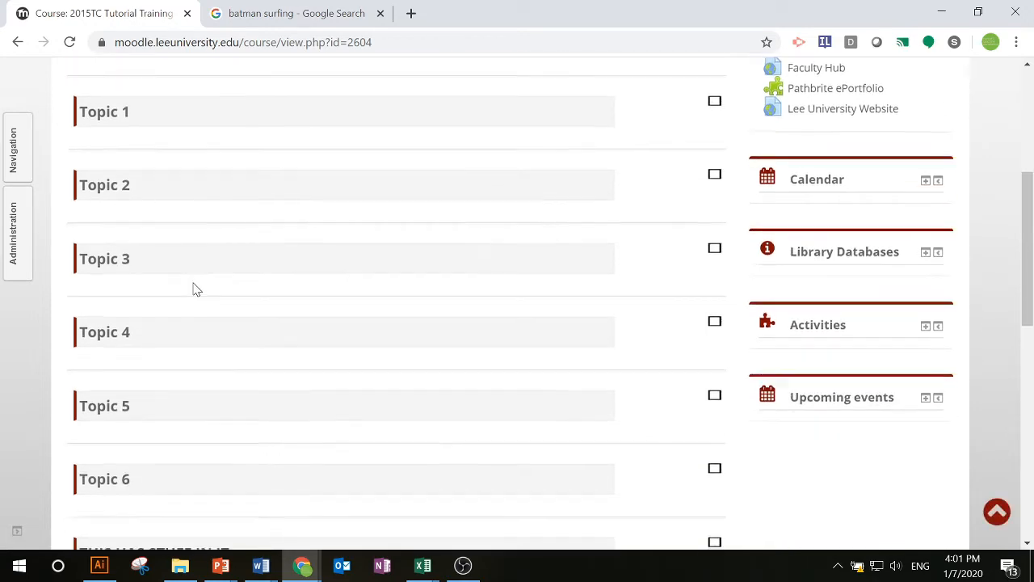
Review the course page's sections from Topic 1 through Topic 12, including the ones that have been renamed
scroll(194, 289, "down", 1)
scroll(194, 290, "up", 3)
scroll(194, 289, "down", 4)
scroll(194, 397, "down", 6)
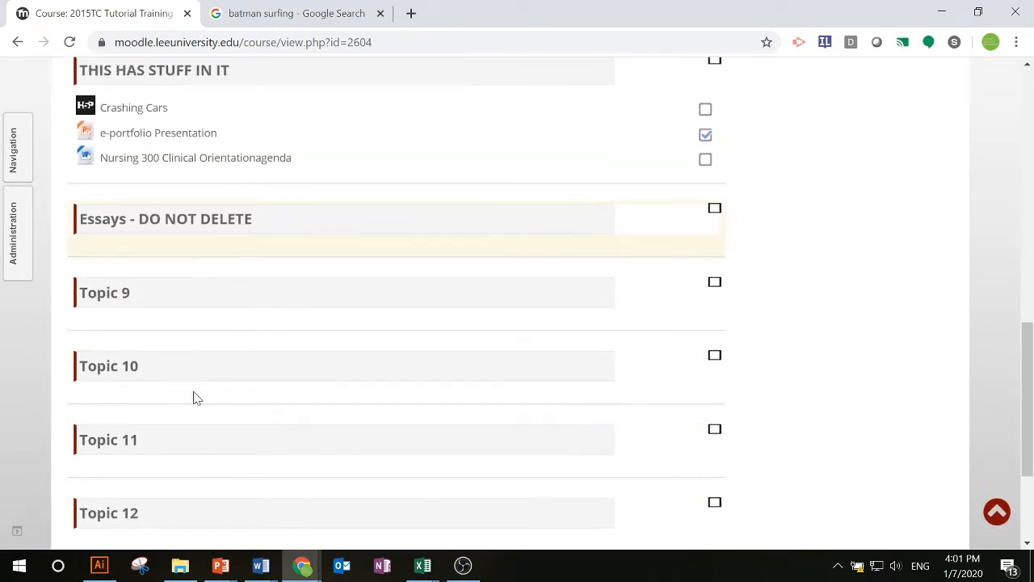
scroll(194, 397, "up", 2)
scroll(194, 396, "up", 10)
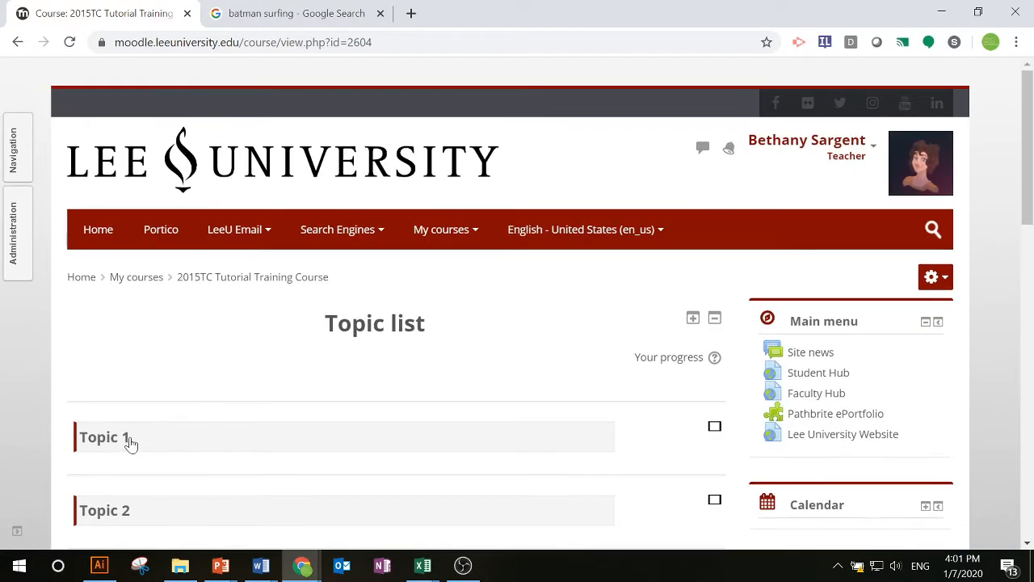
scroll(127, 443, "down", 1)
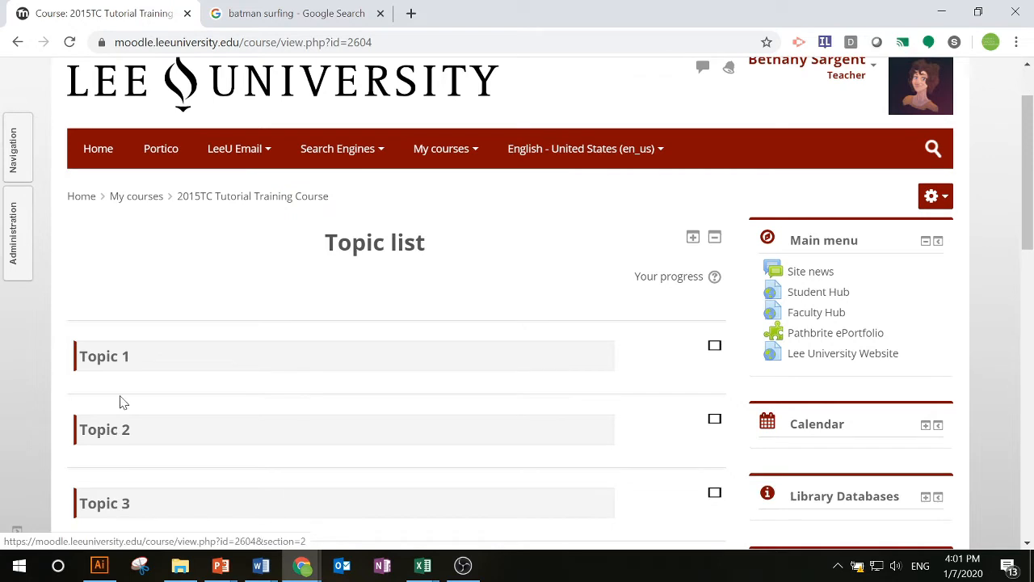
scroll(146, 302, "up", 1)
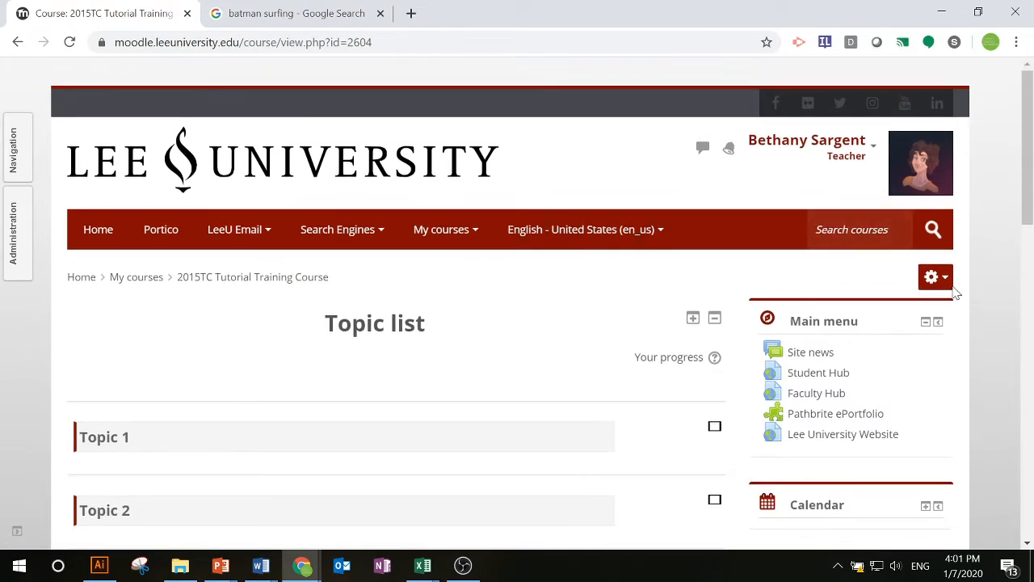
Turn editing on for the course and open the introductory Topic list section for editing
left_click(942, 287)
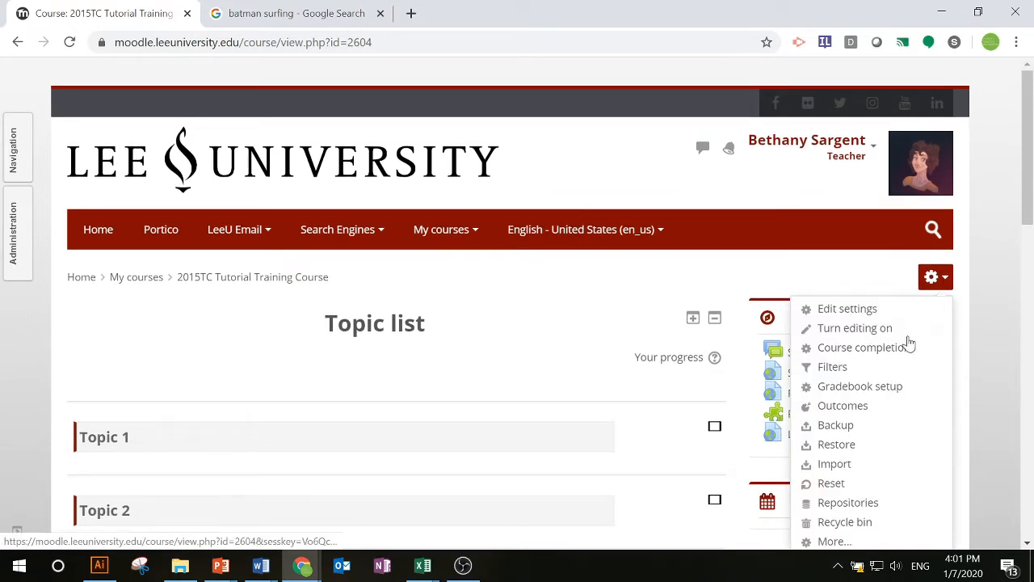
left_click(892, 330)
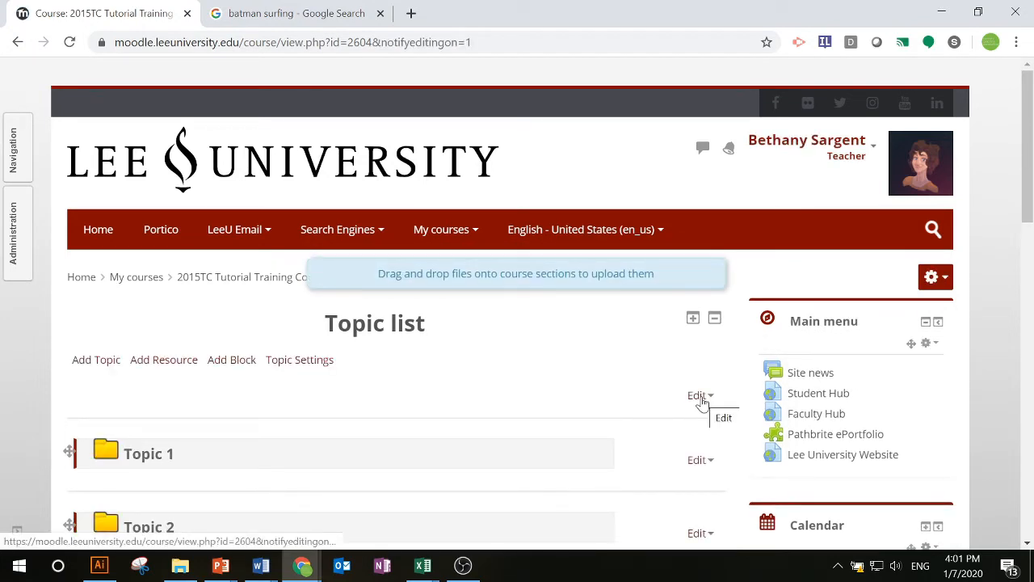
left_click(698, 395)
left_click(692, 424)
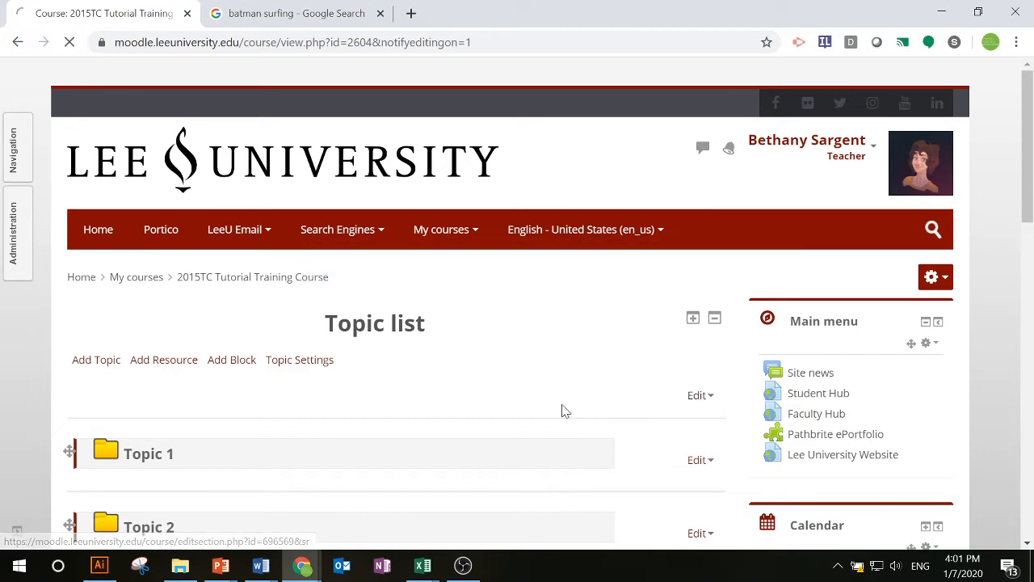
Give the introductory section the custom name Batman 101 and get its empty summary ready for content
scroll(253, 348, "down", 1)
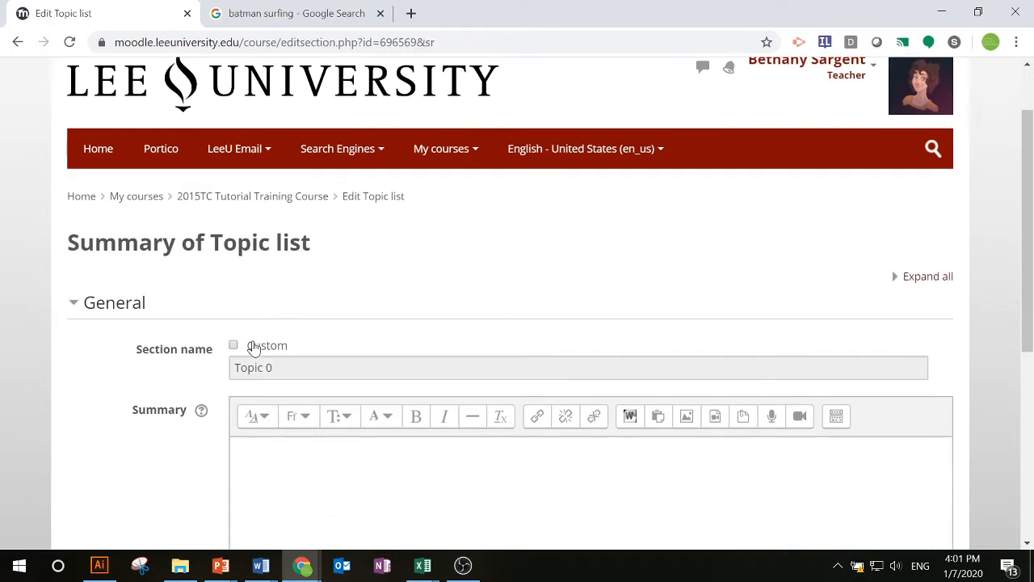
left_click(236, 346)
scroll(288, 323, "down", 1)
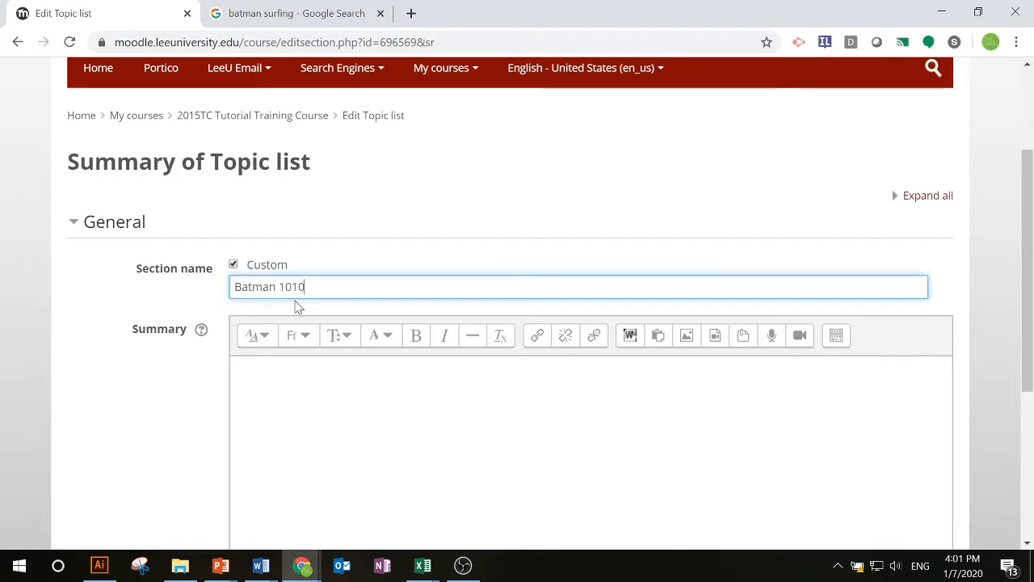
scroll(390, 240, "down", 2)
left_click(390, 239)
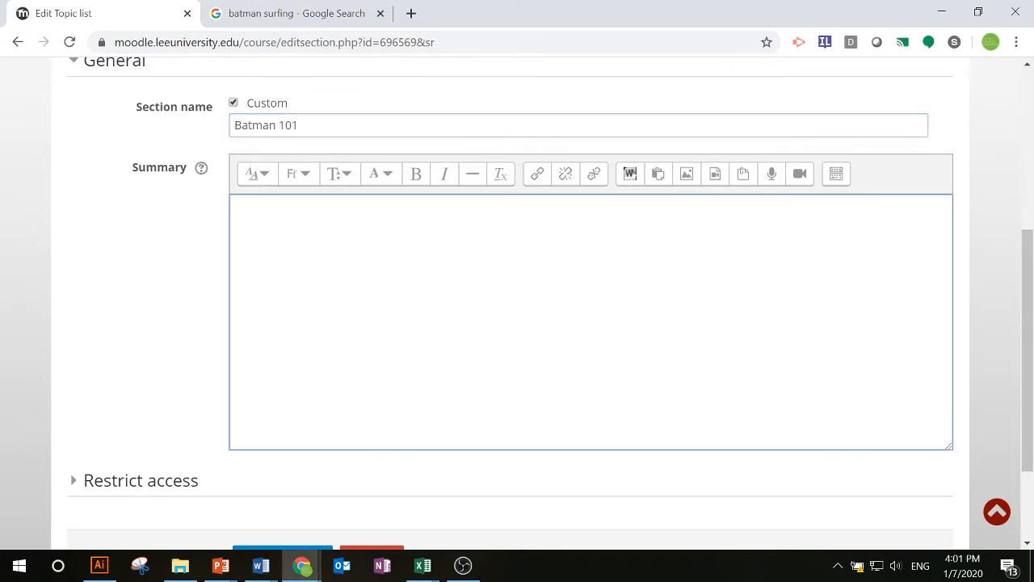
Search Google Images for "gotham city skyline" in the existing image search tab
left_click(298, 14)
left_click(291, 45)
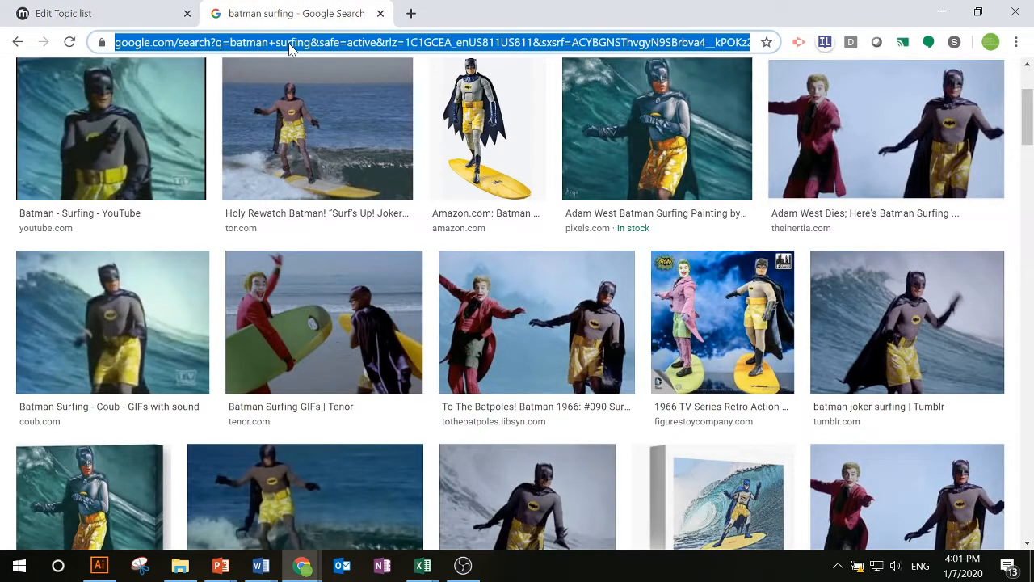
type("gotham sk")
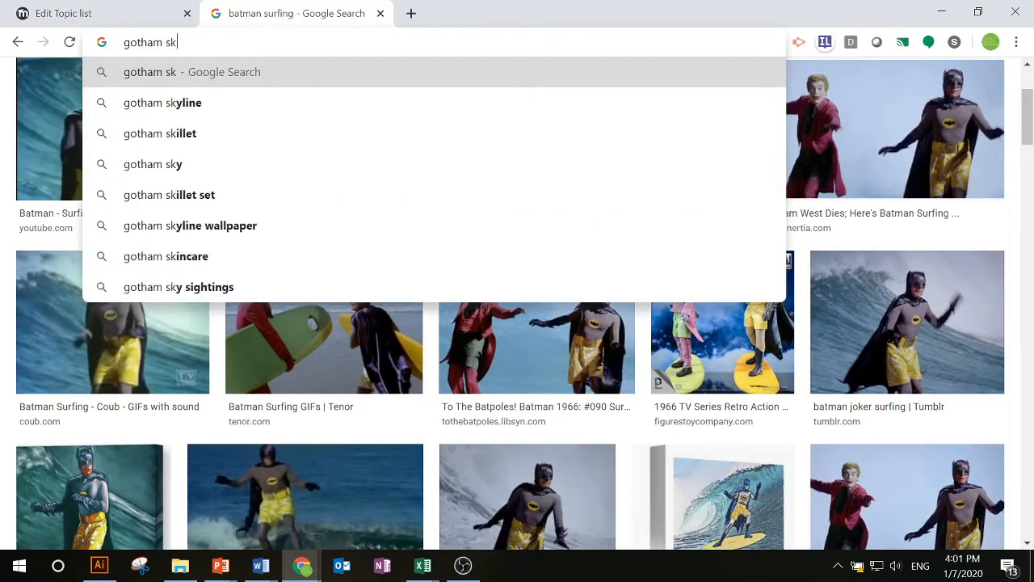
key("BackSpace")
key("BackSpace")
type("city skyl")
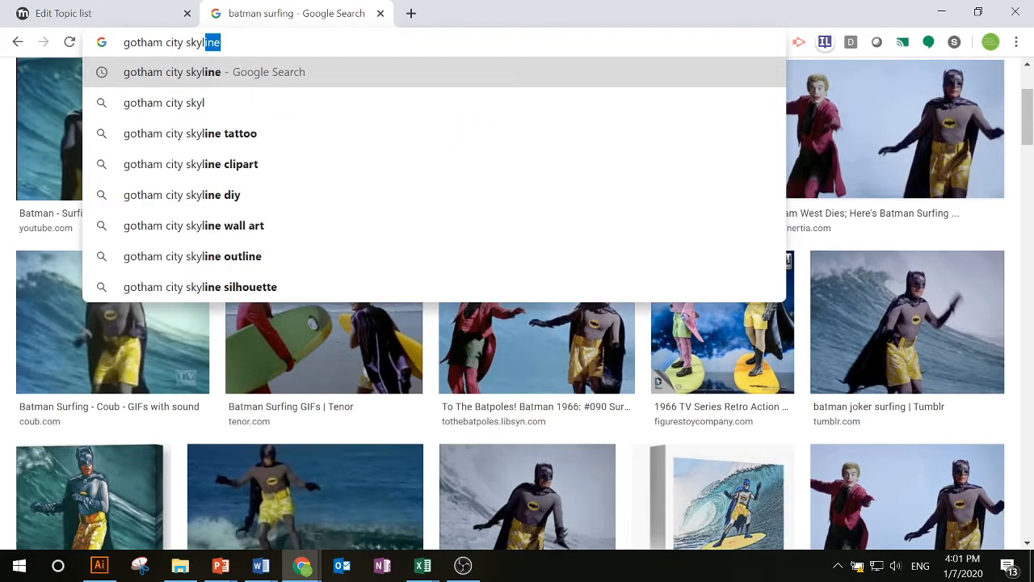
key("Return")
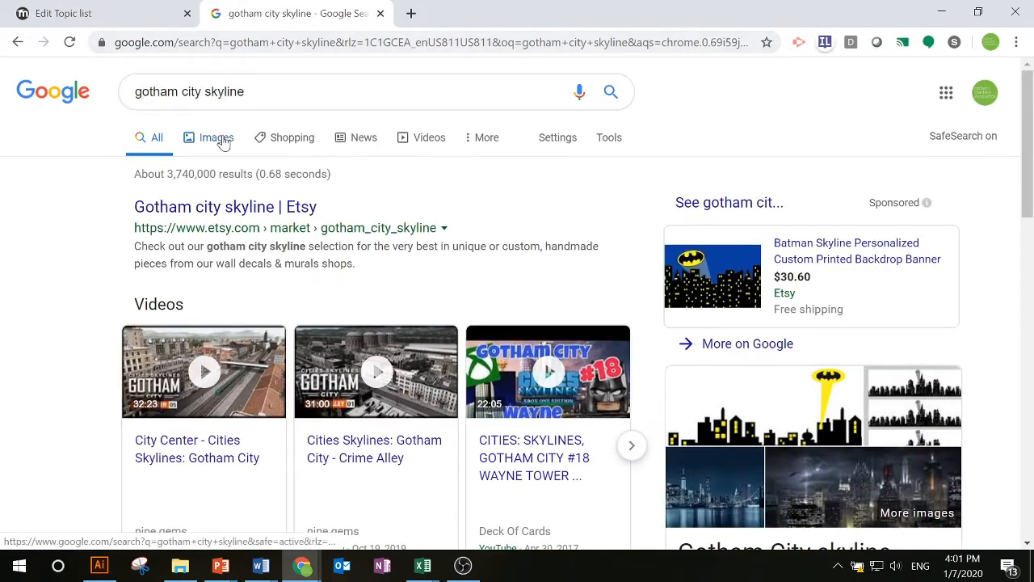
left_click(224, 141)
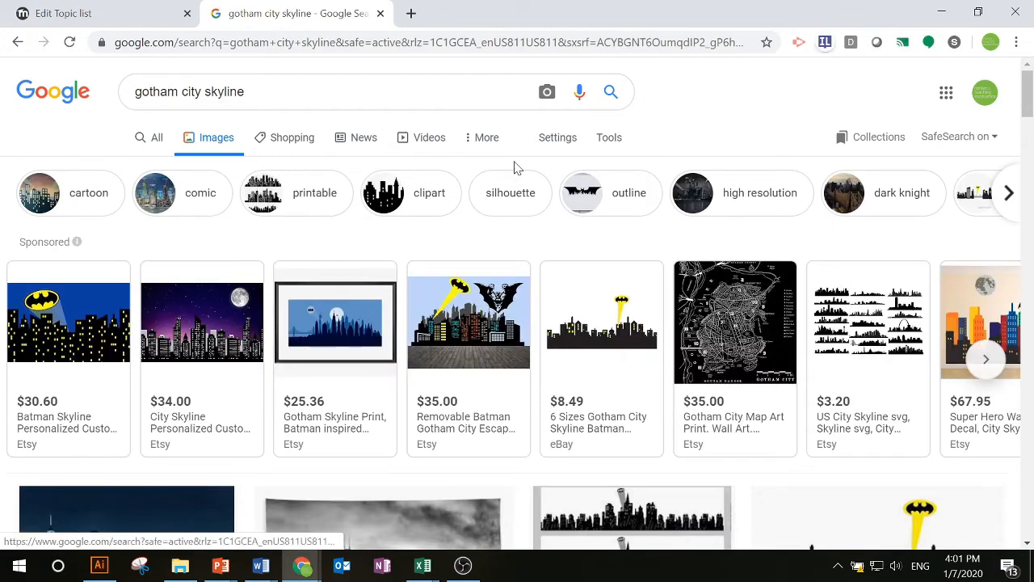
Save the Chicago Gotham City Skyline black and white panorama image from Pixels to the computer
scroll(517, 167, "down", 3)
scroll(518, 167, "down", 3)
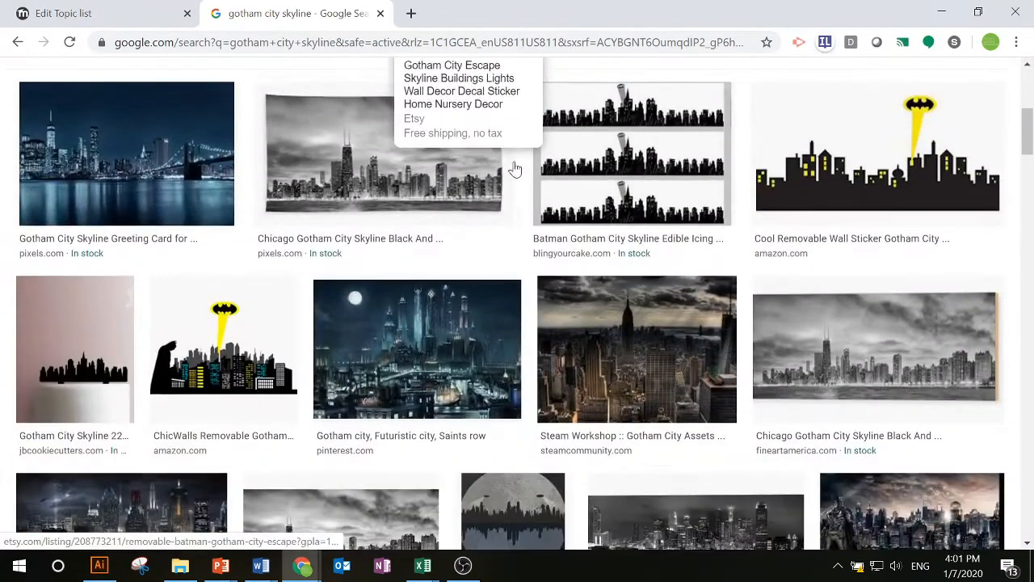
left_click(407, 153)
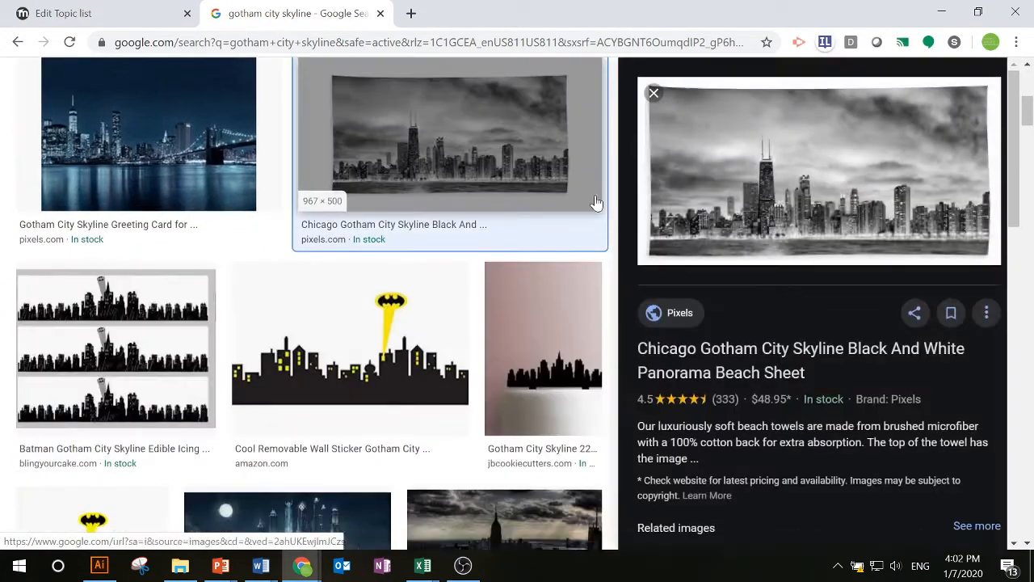
right_click(798, 164)
left_click(849, 307)
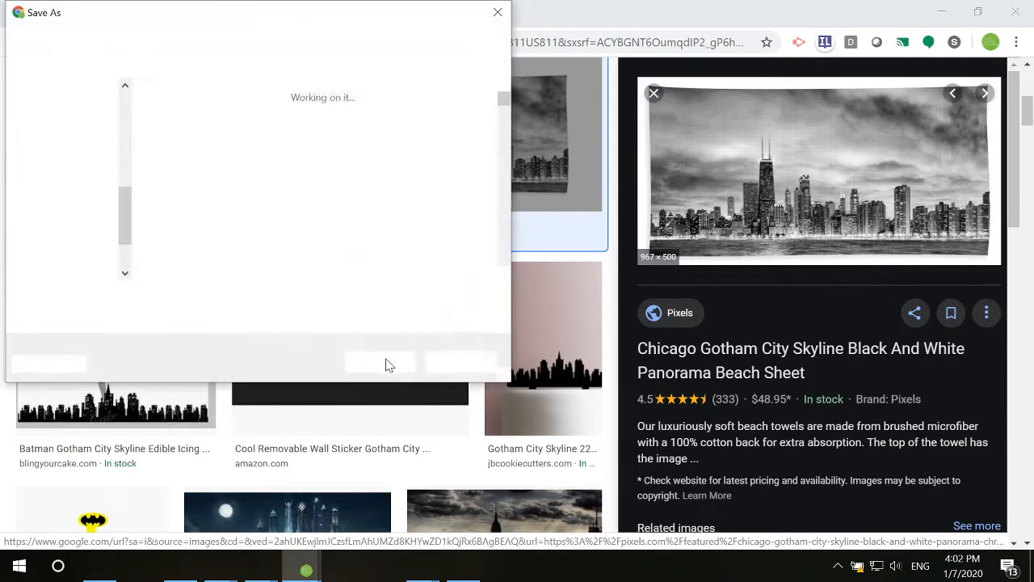
key("Return")
Insert the downloaded Chicago Gotham skyline image into the Moodle section summary at auto size, marking its description as not necessary
left_click(135, 13)
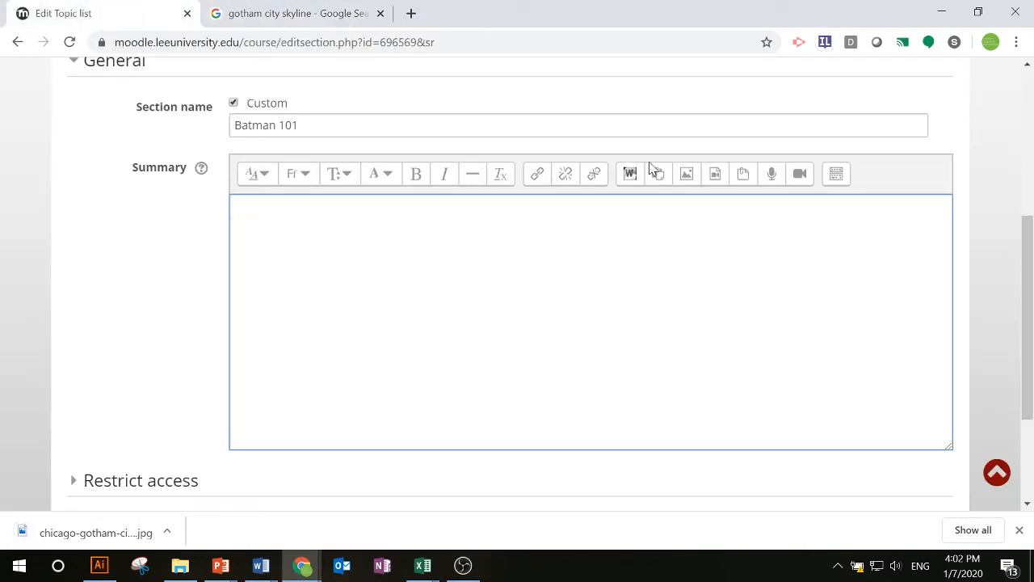
left_click(687, 174)
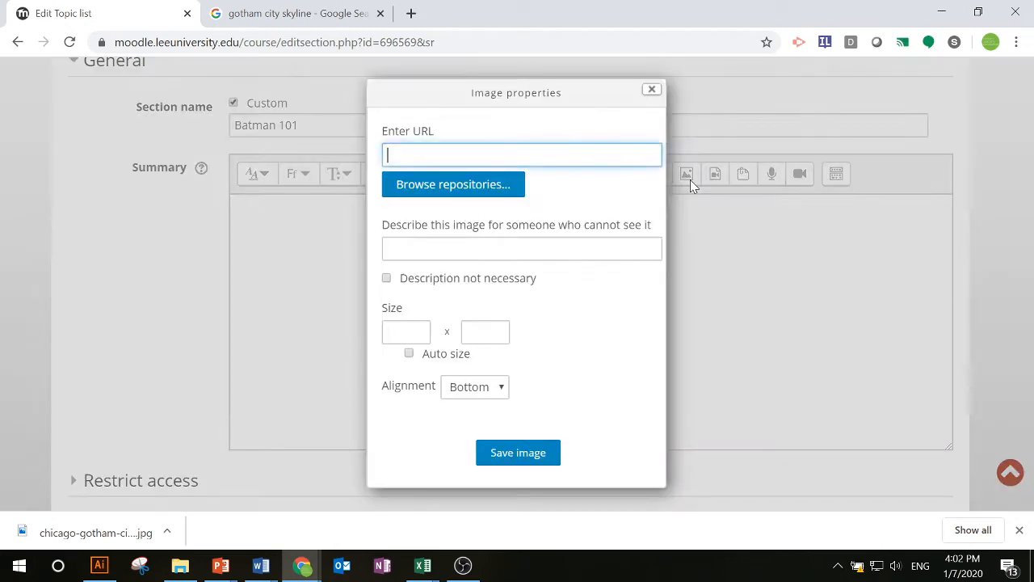
left_click(457, 186)
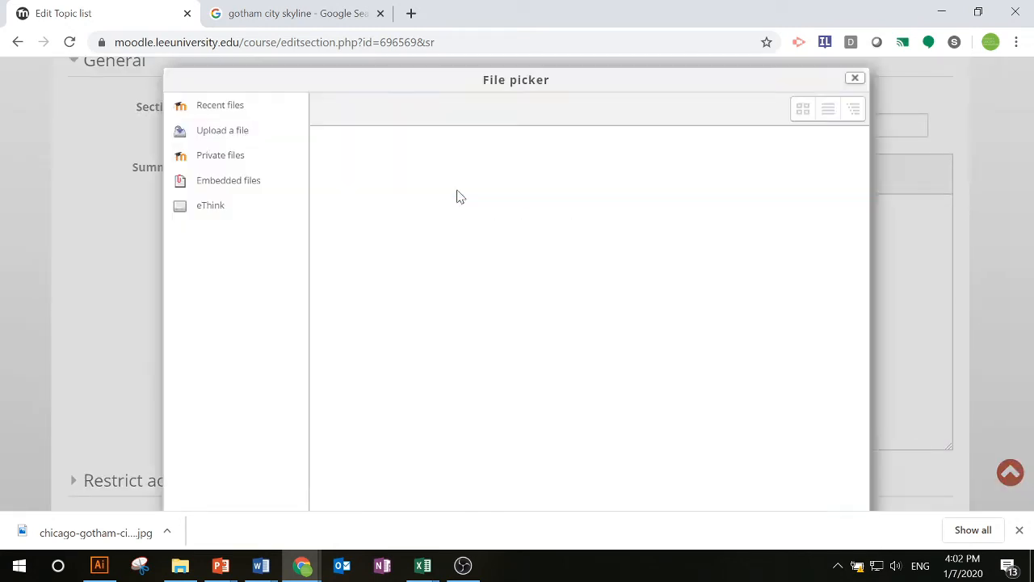
left_click_drag(85, 522, 564, 198)
left_click(583, 398)
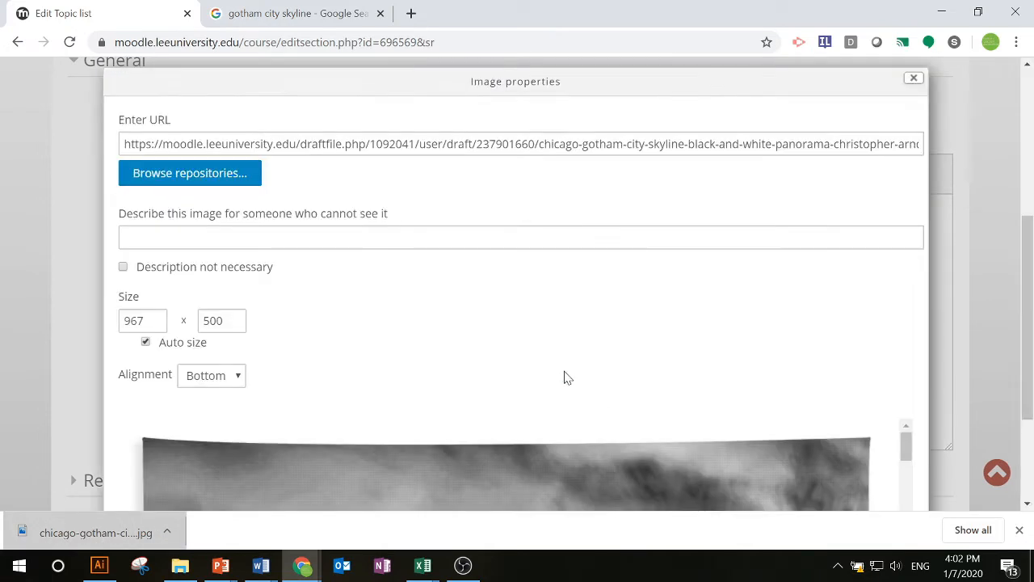
left_click(123, 267)
scroll(455, 286, "down", 3)
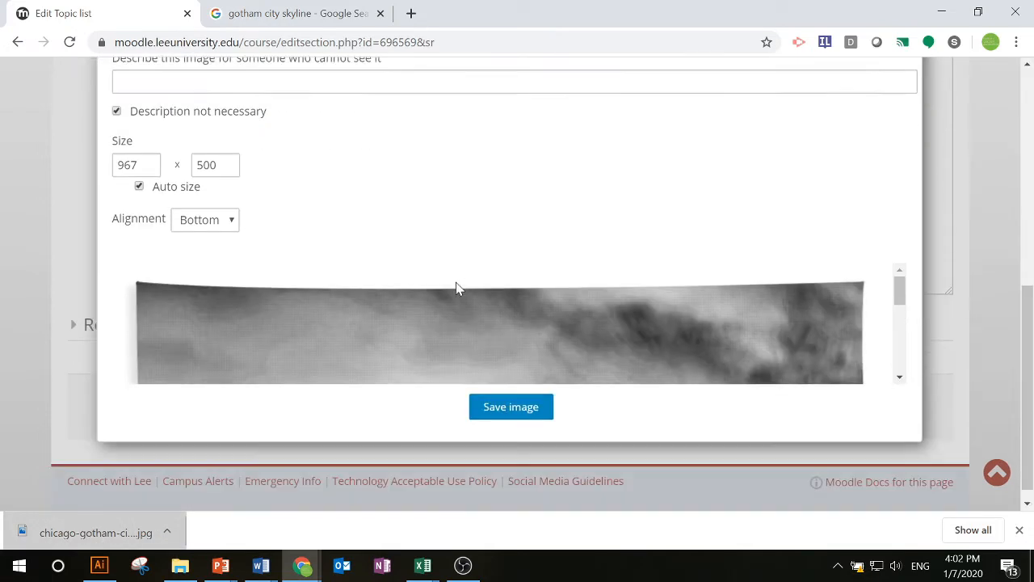
left_click(516, 395)
Select the skyline image in the summary, reveal the editor's additional formatting tools, and save the section changes
scroll(630, 356, "down", 3)
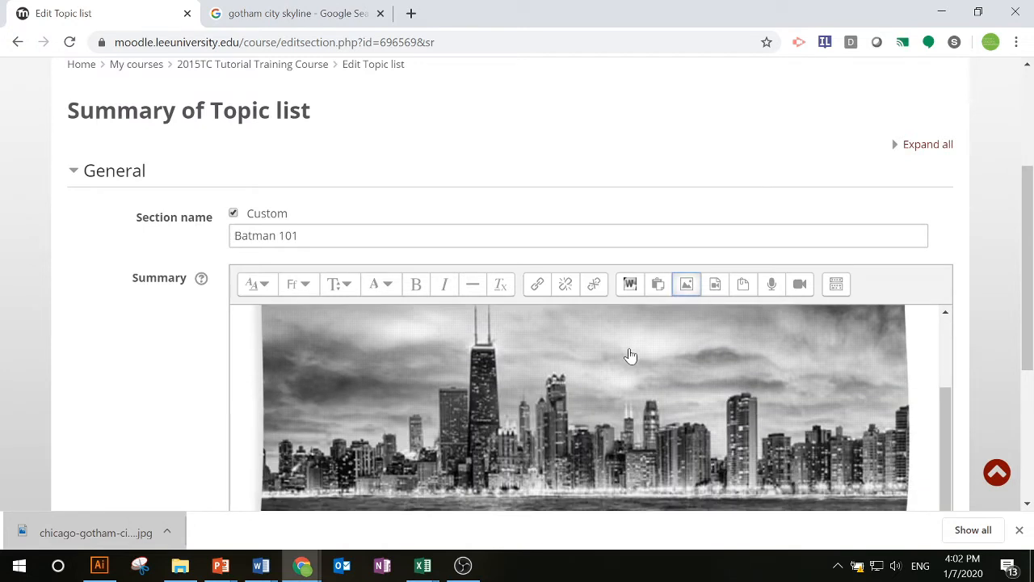
scroll(631, 439, "up", 3)
left_click(629, 435)
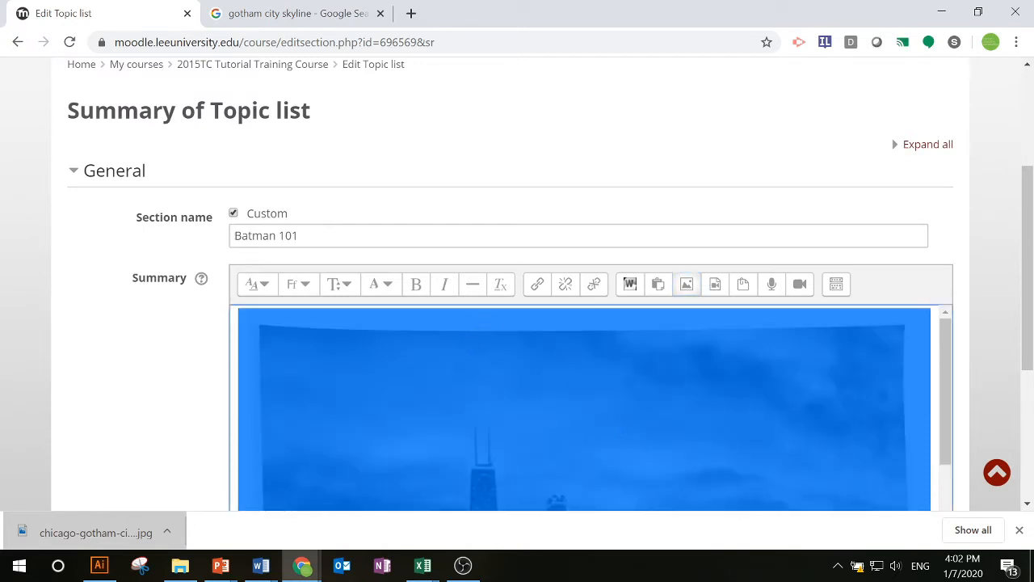
left_click(837, 285)
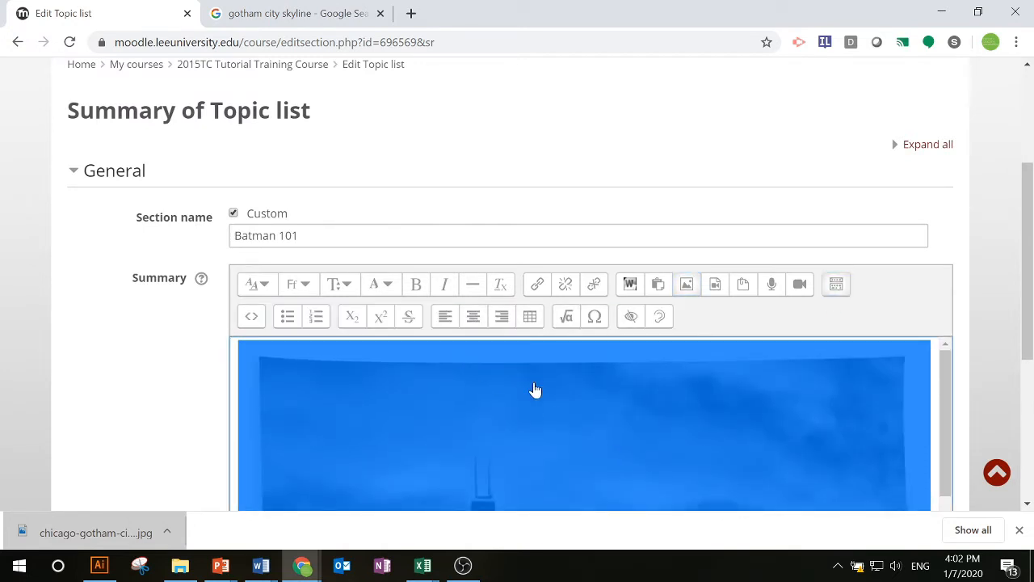
scroll(863, 397, "down", 5)
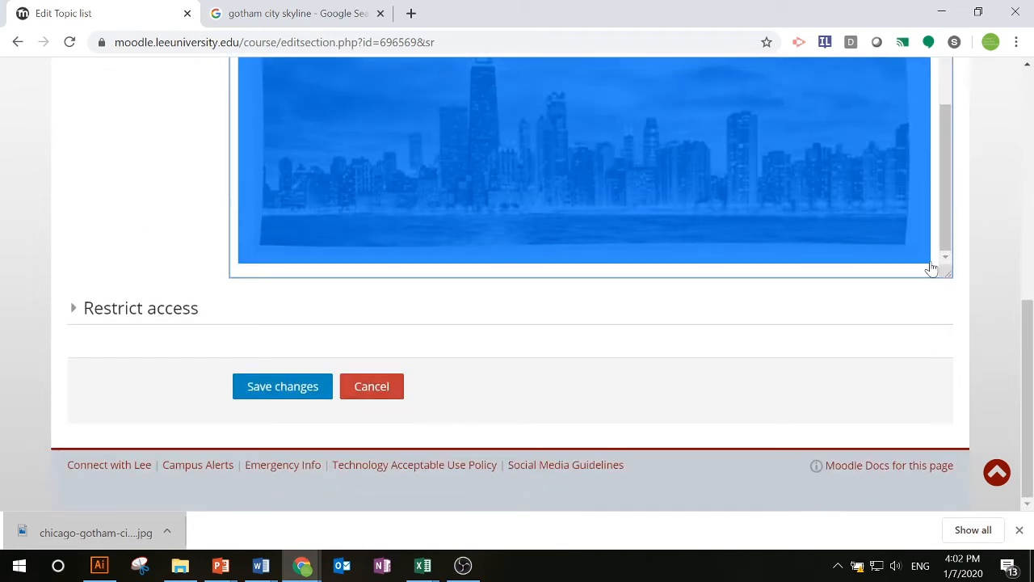
left_click(285, 386)
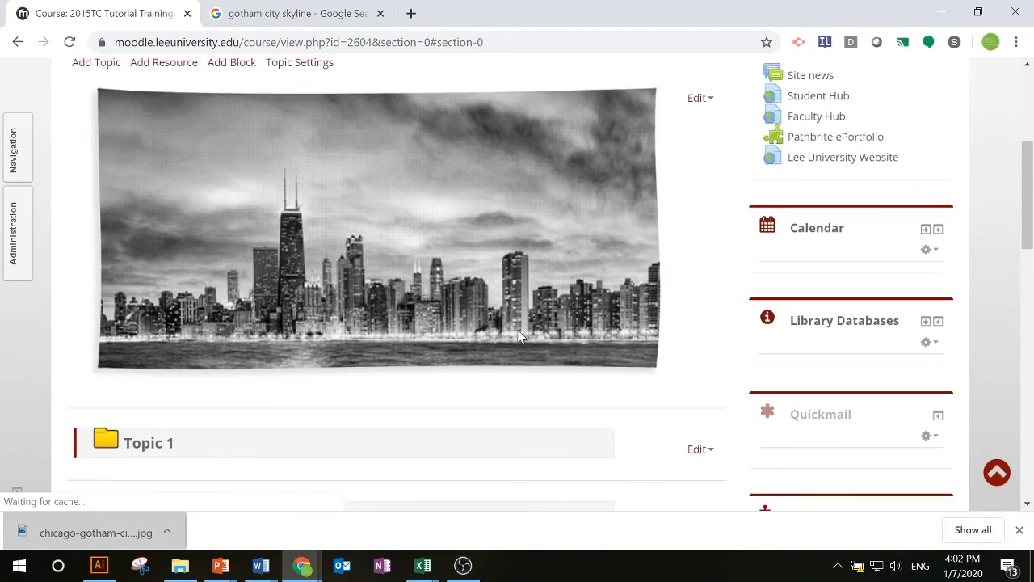
Check the Batman 101 heading and the skyline banner above the topics on the course page
scroll(518, 335, "up", 5)
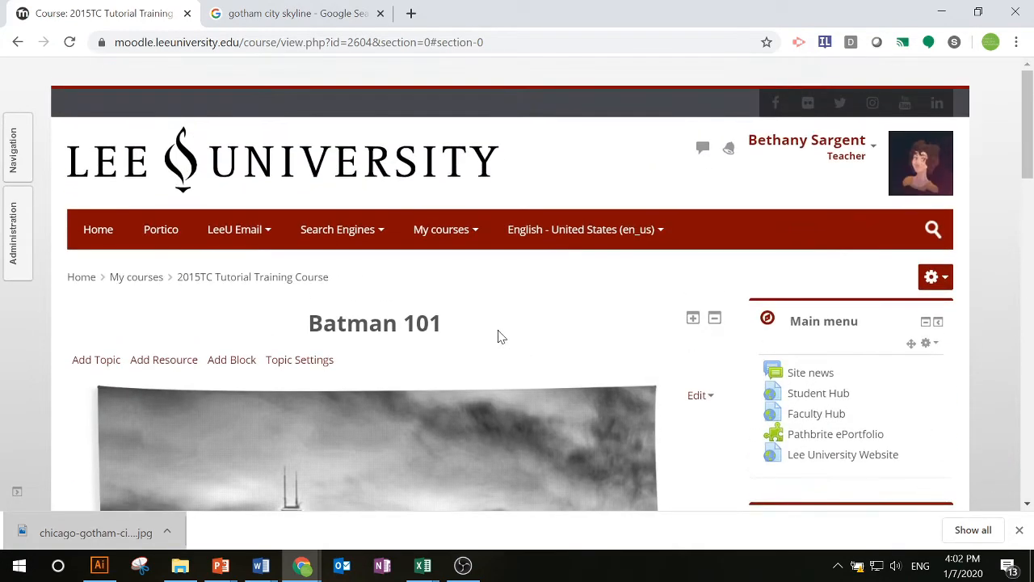
left_click_drag(300, 334, 492, 335)
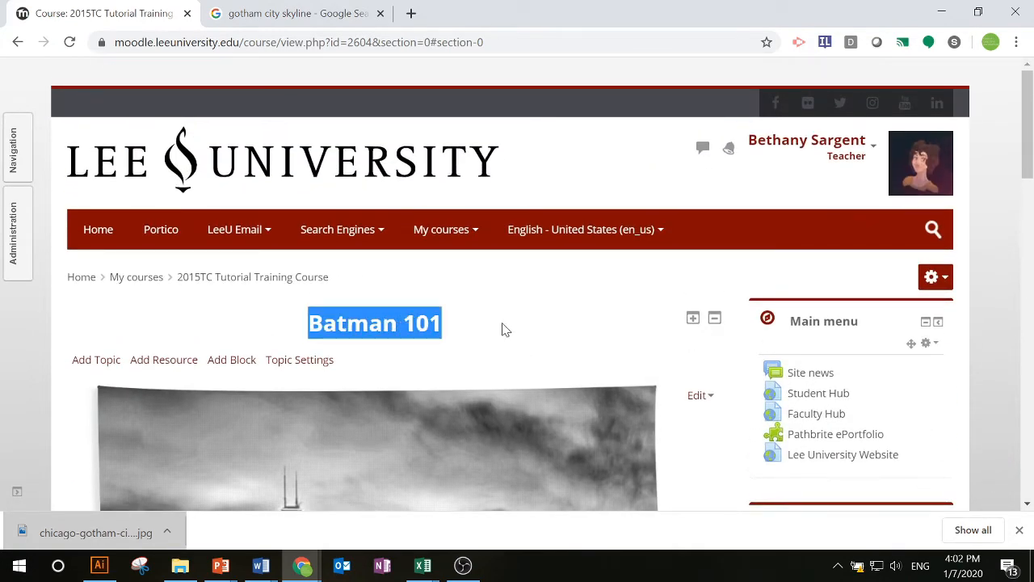
left_click(496, 329)
scroll(490, 315, "down", 3)
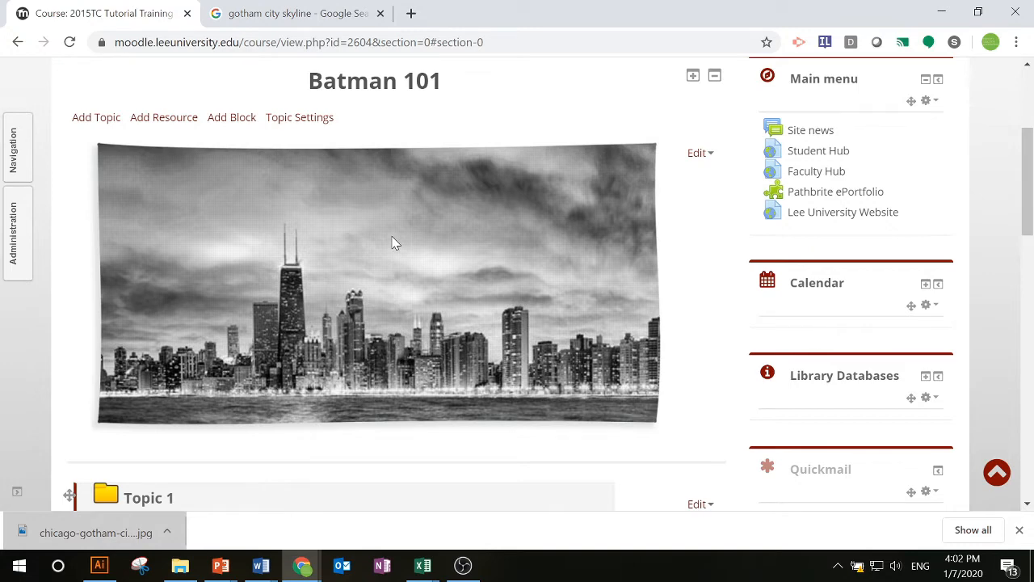
scroll(393, 242, "down", 3)
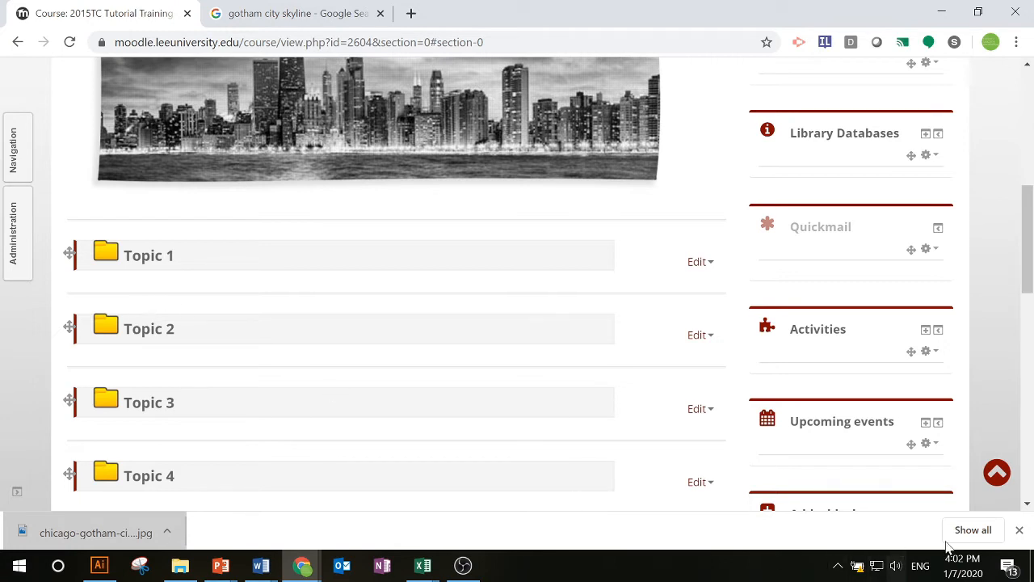
Give Topic 1 the custom section name "Course Introduction and Important Info" and save the changes
left_click(1019, 529)
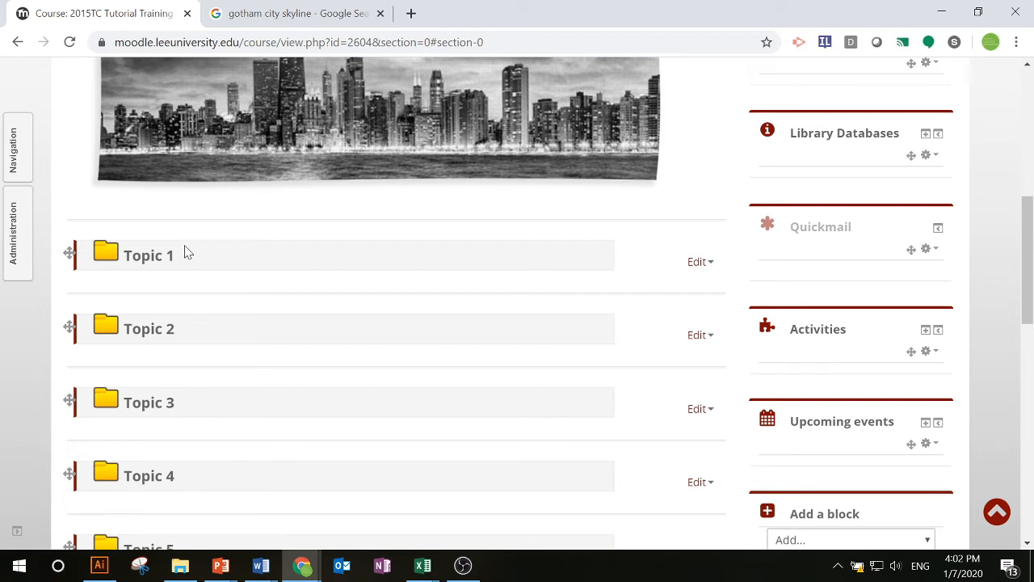
left_click(695, 265)
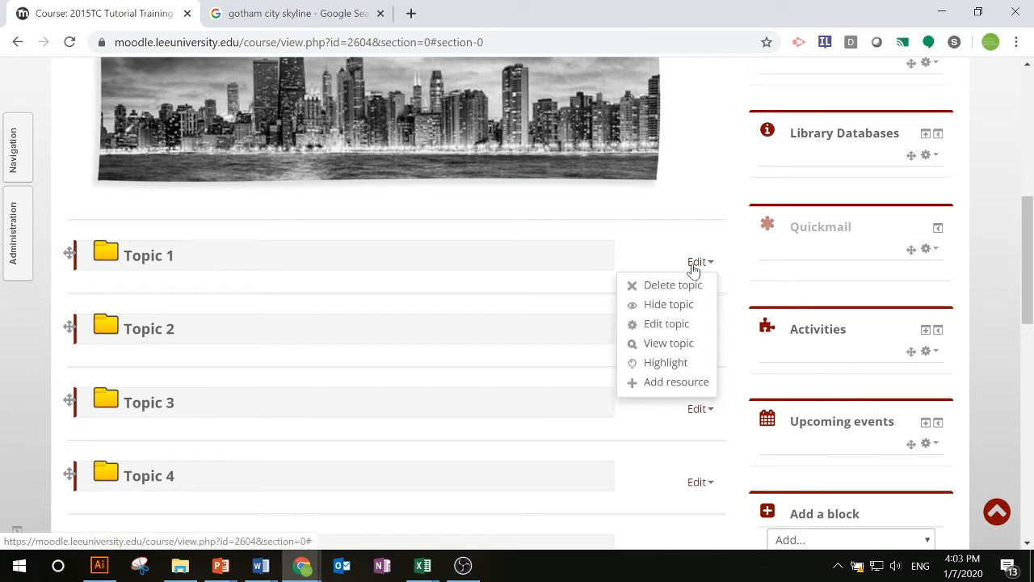
left_click(670, 324)
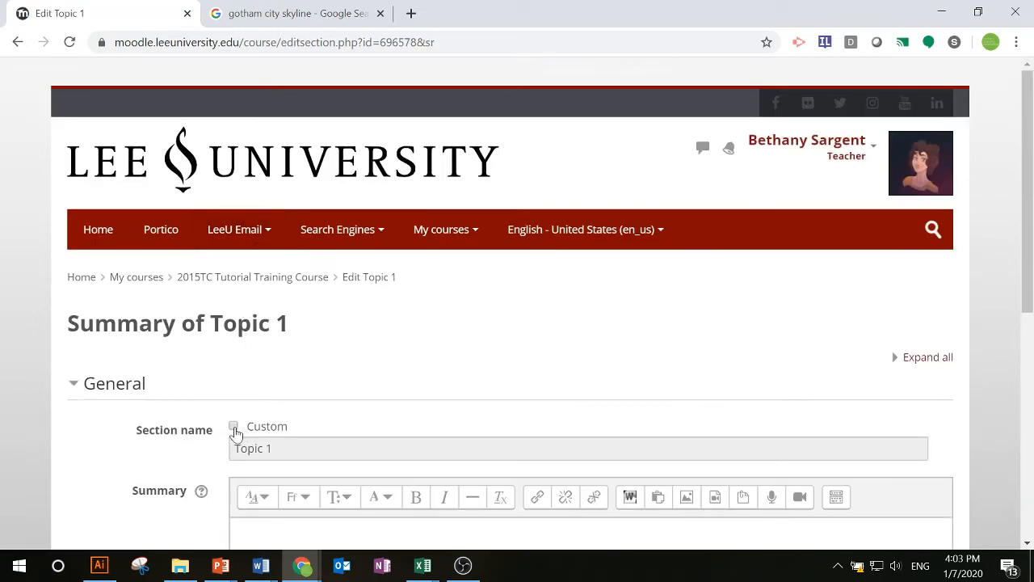
left_click(234, 426)
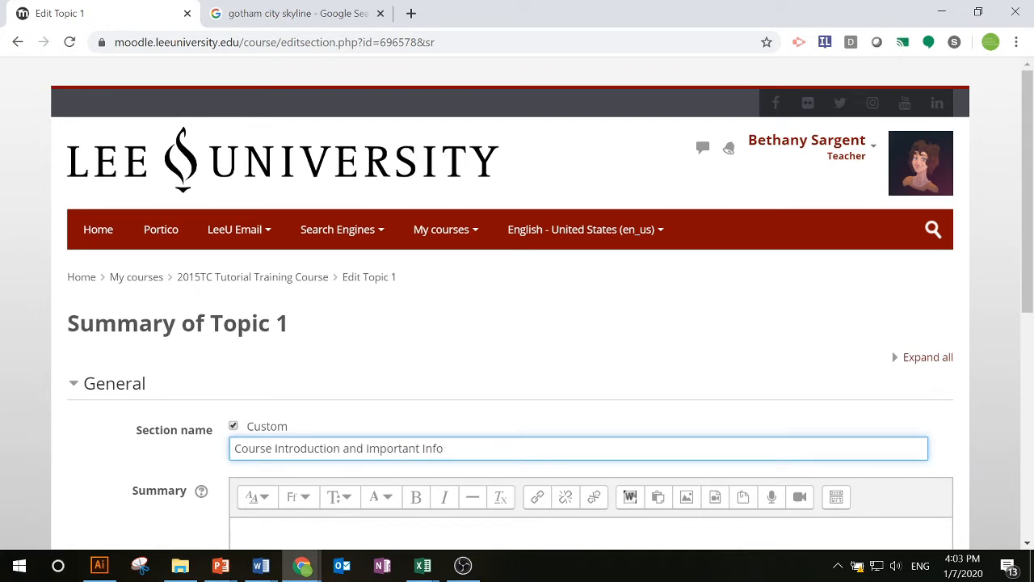
scroll(291, 453, "down", 6)
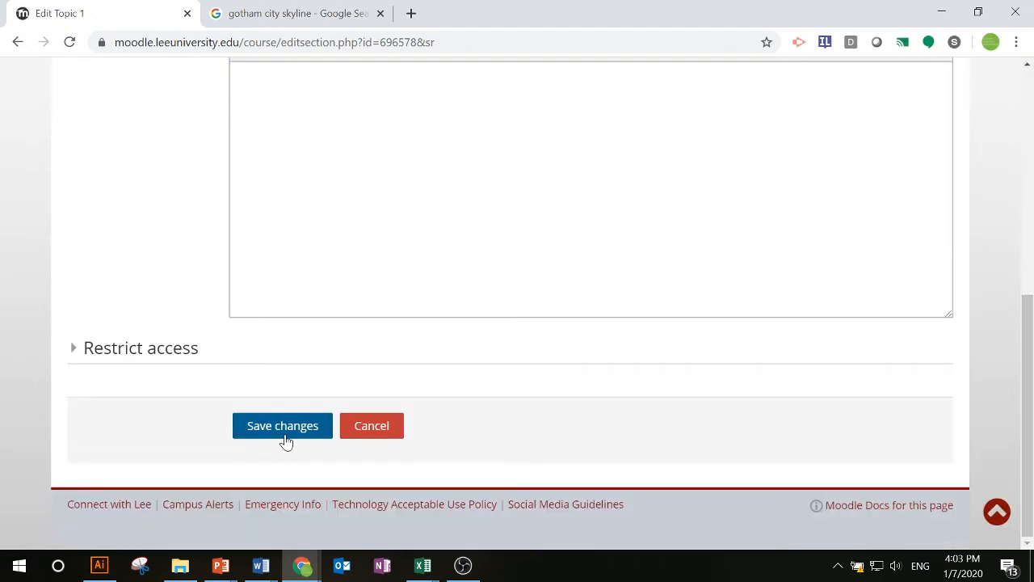
left_click(285, 435)
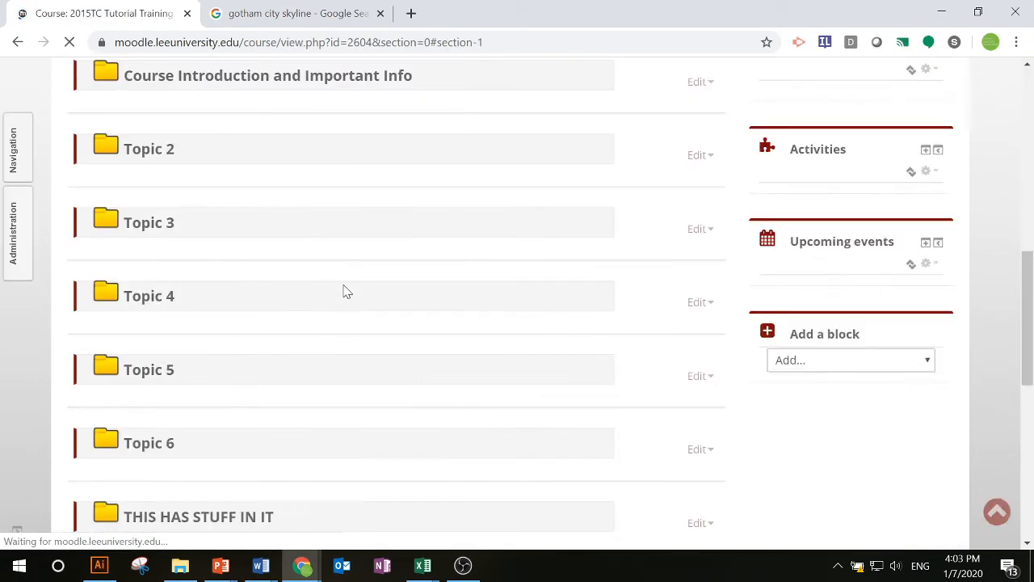
Give Topic 2 the custom section name "Assignments & Dropboxes" and save the changes
left_click(696, 155)
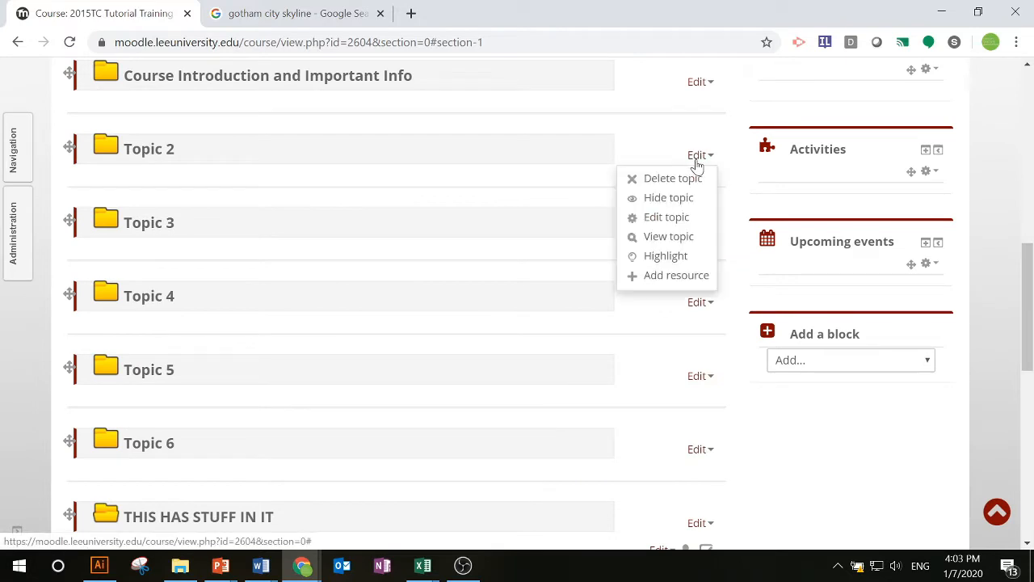
left_click(675, 217)
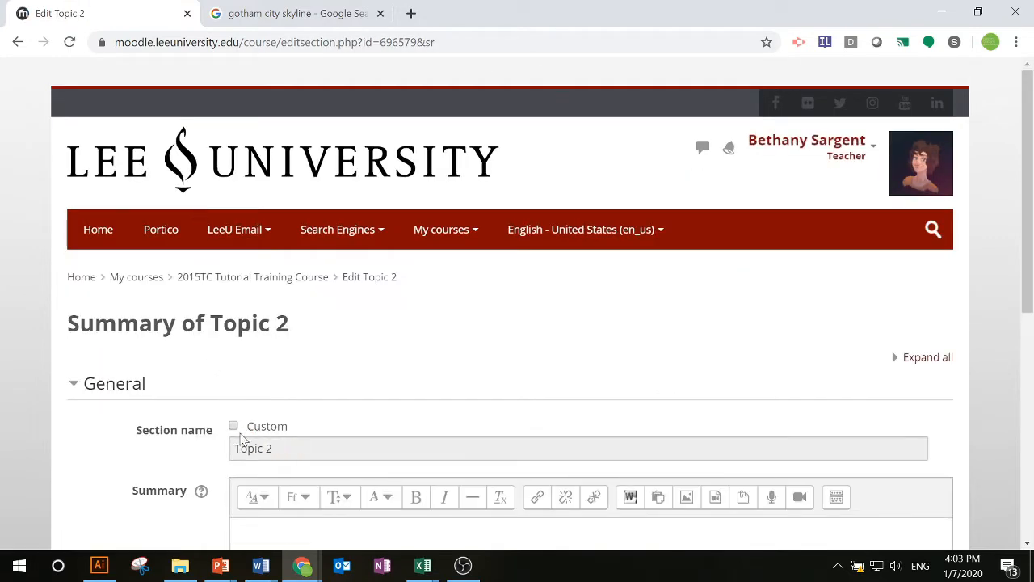
left_click(233, 426)
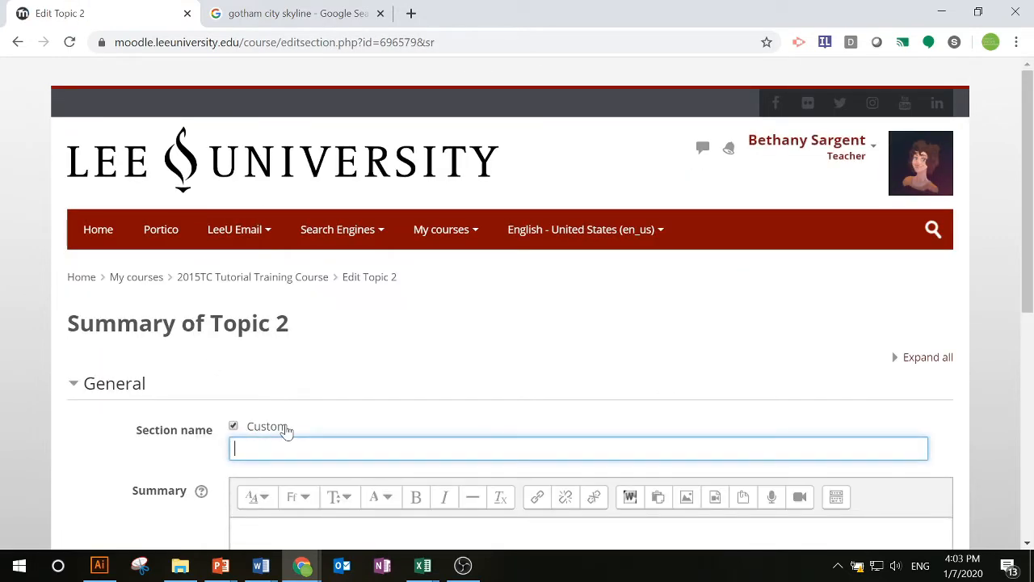
type("Assignmen")
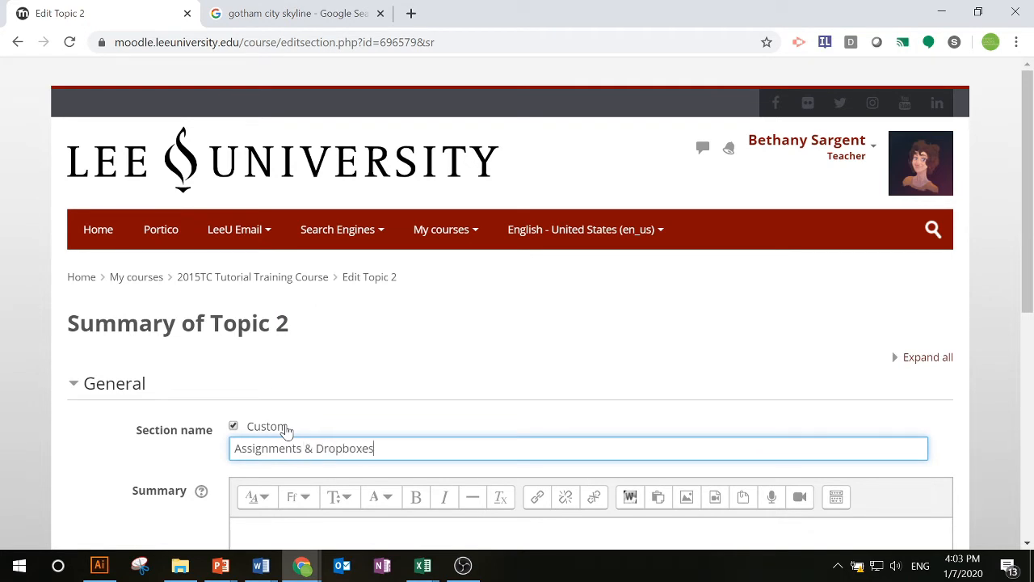
type("ts & Dropboxes")
scroll(287, 432, "down", 5)
left_click(291, 479)
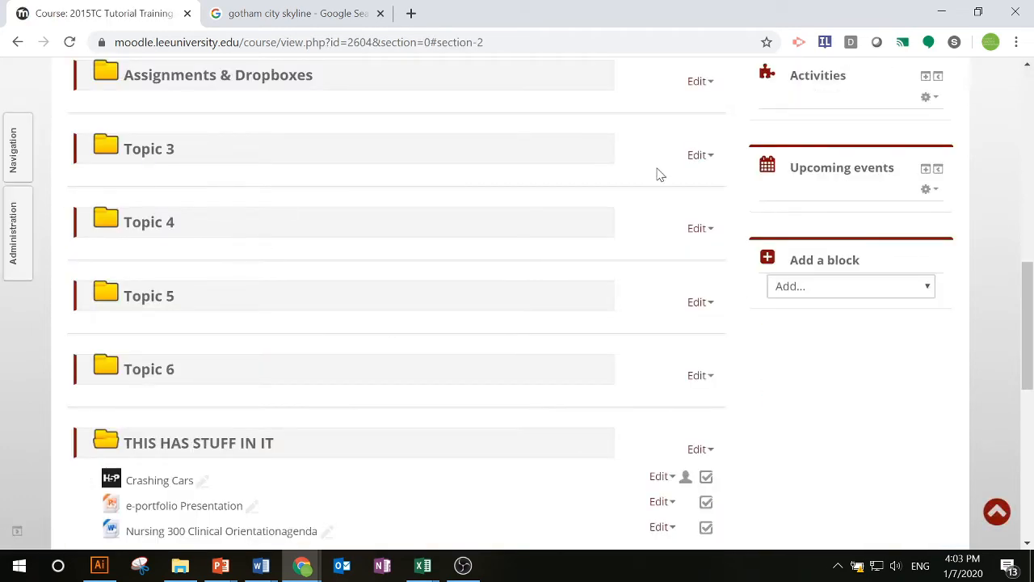
Give Topic 3 the custom section name "Readings and Handouts" and save the changes
scroll(661, 177, "up", 2)
scroll(661, 178, "up", 1)
left_click(697, 316)
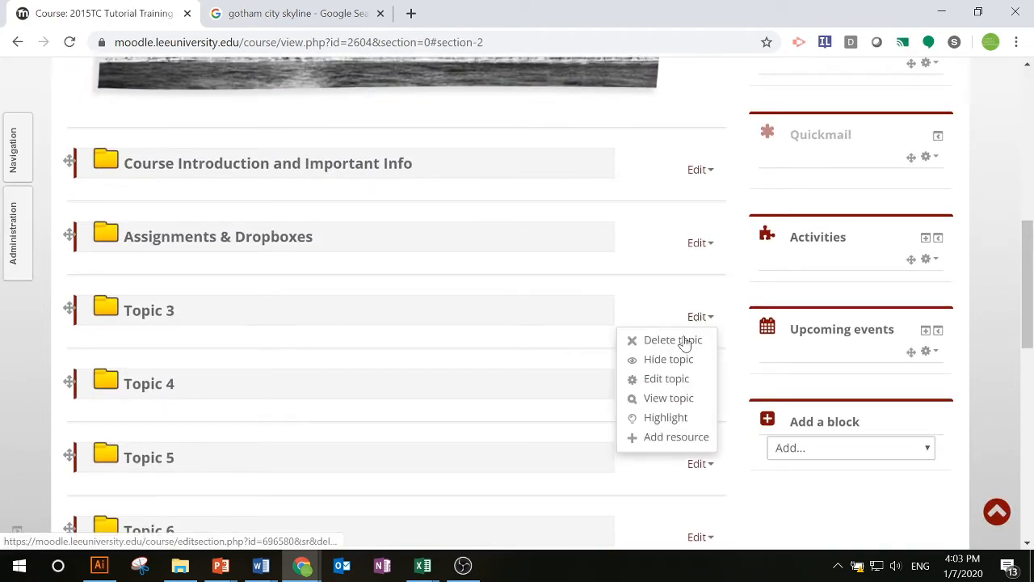
left_click(679, 380)
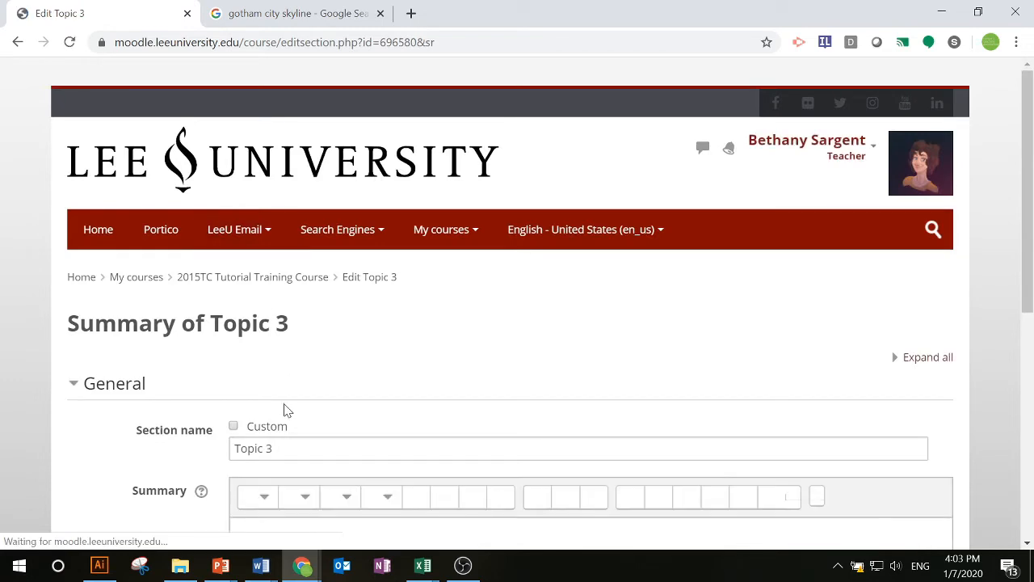
left_click(235, 426)
type("Readings and Handouts")
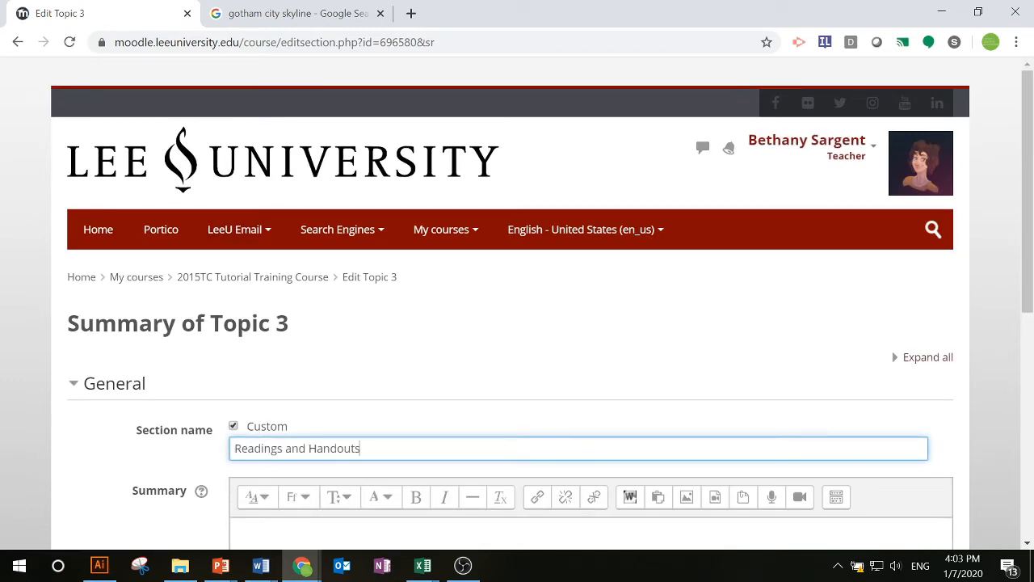
scroll(517, 324, "down", 5)
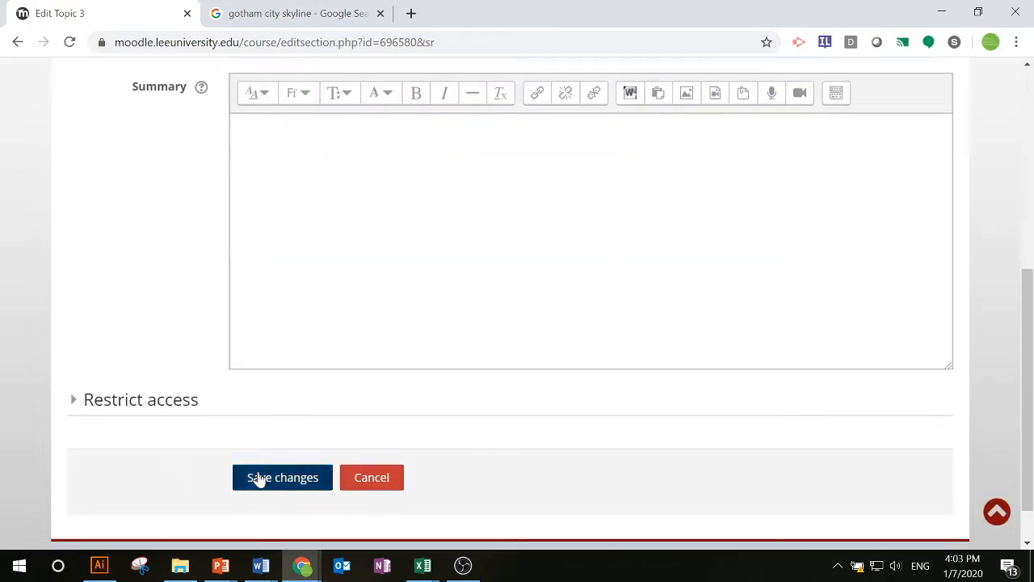
left_click(257, 476)
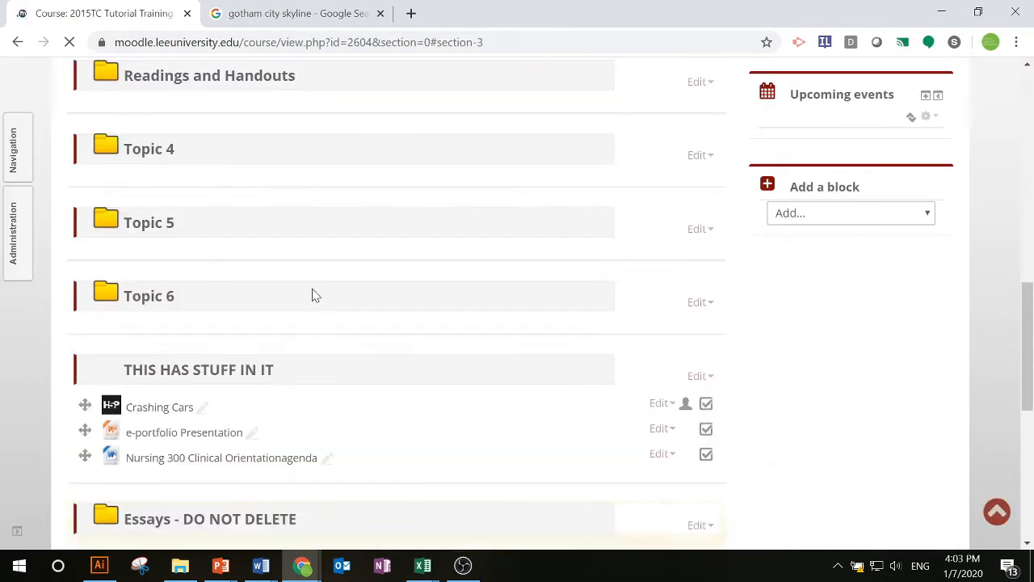
Set the number of topics to 3 in the course format settings, then save and display the course
scroll(208, 137, "up", 3)
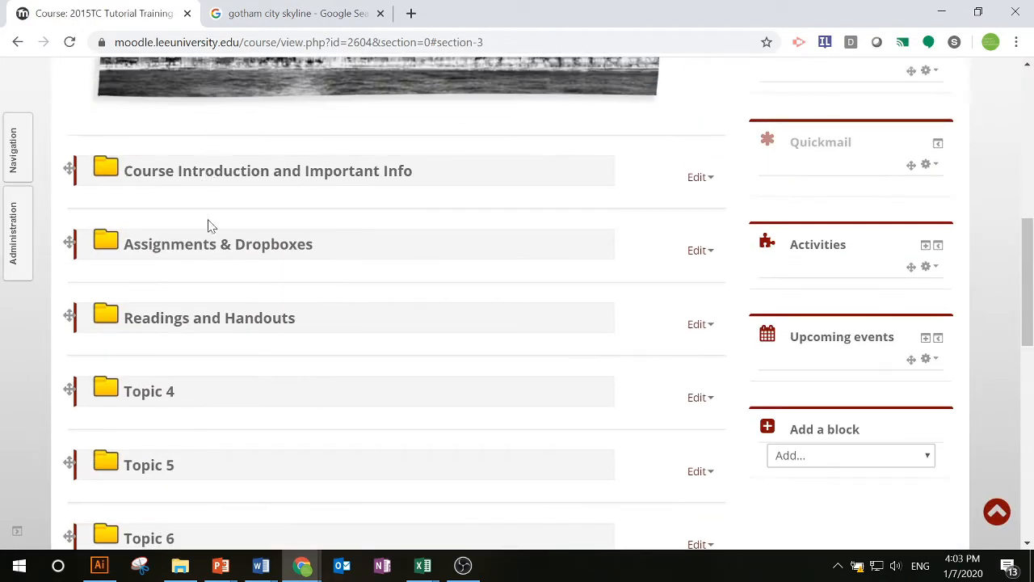
scroll(233, 185, "up", 5)
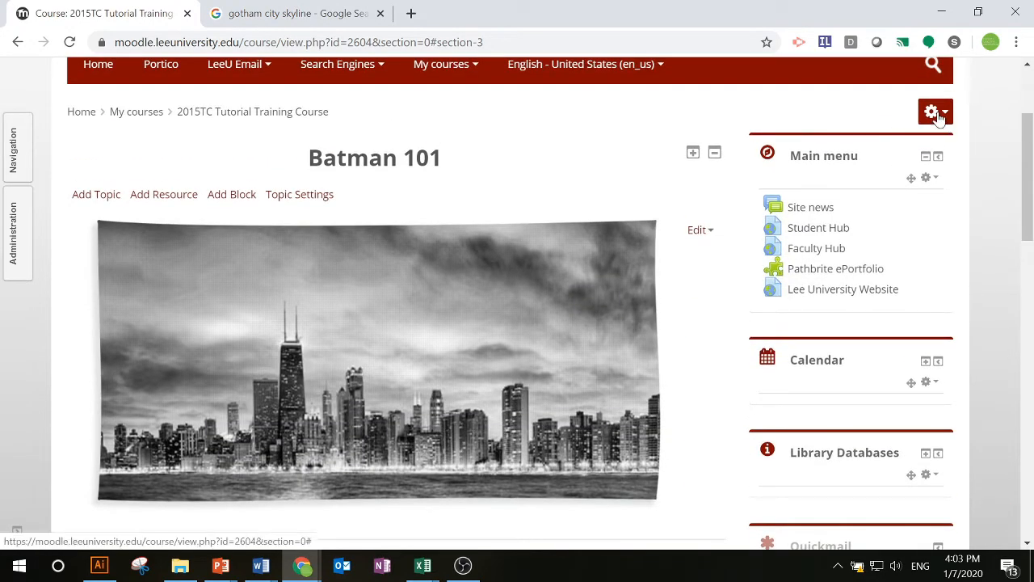
left_click(935, 112)
left_click(882, 146)
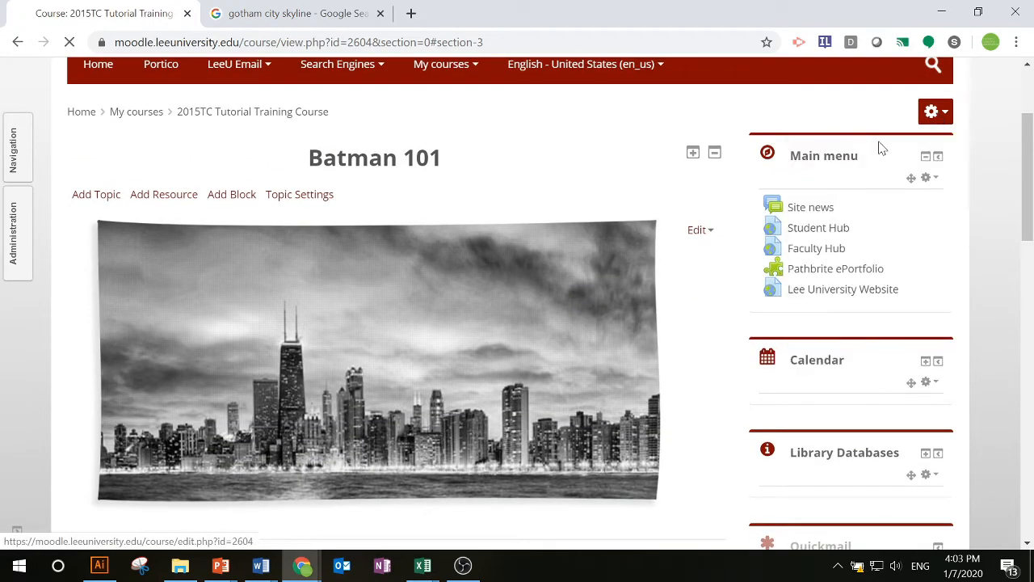
scroll(309, 219, "down", 3)
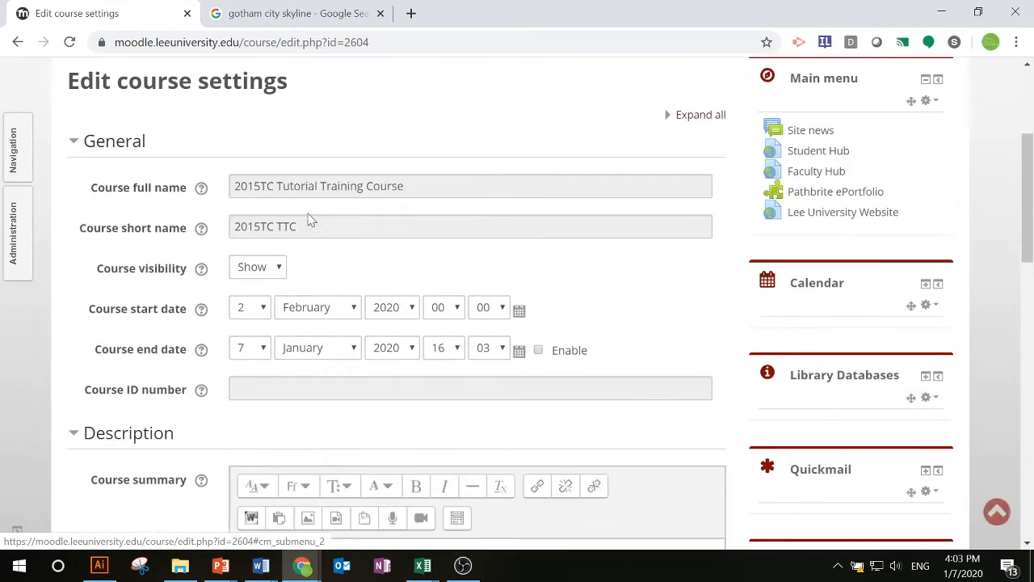
scroll(307, 219, "down", 10)
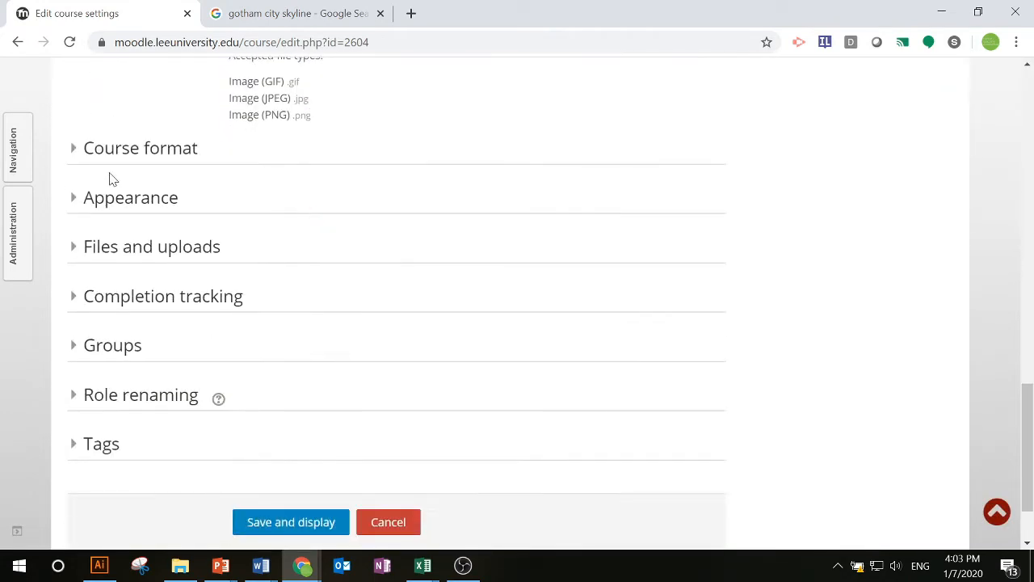
left_click(138, 153)
left_click(241, 245)
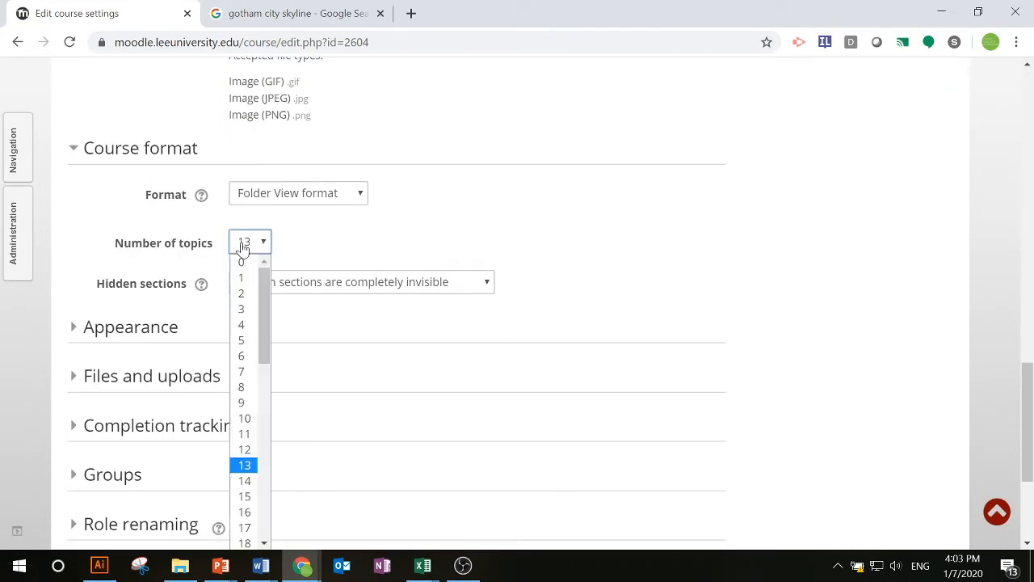
left_click(245, 309)
scroll(311, 408, "down", 3)
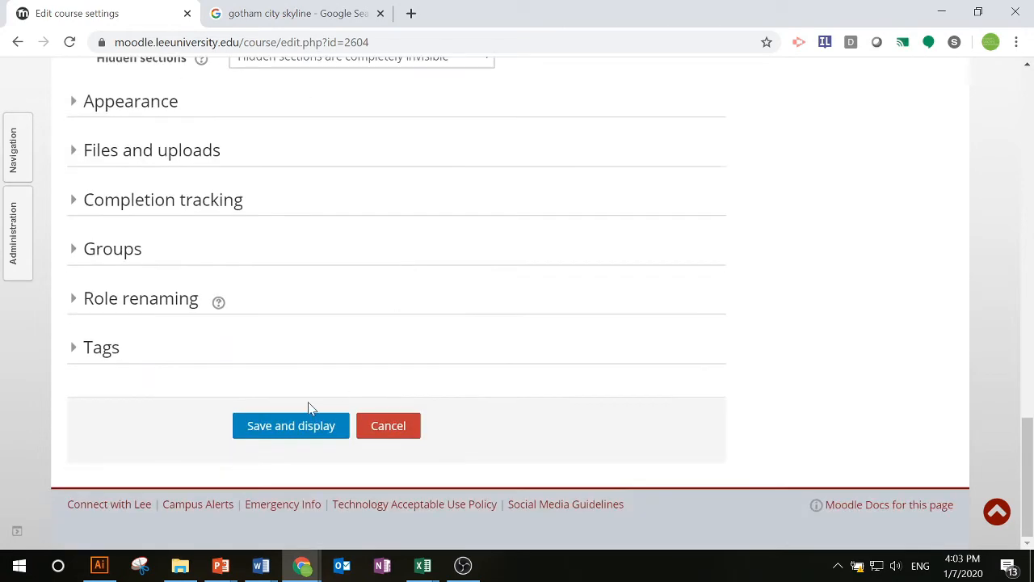
left_click(305, 425)
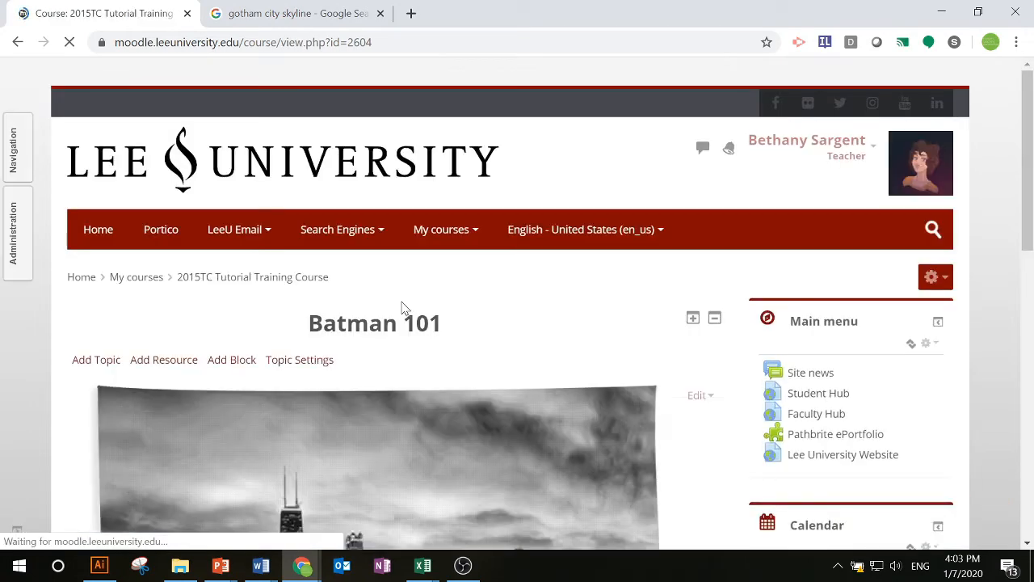
Review the course page's banner, the renamed topic folders and the orphaned activities sections below them
scroll(404, 308, "down", 10)
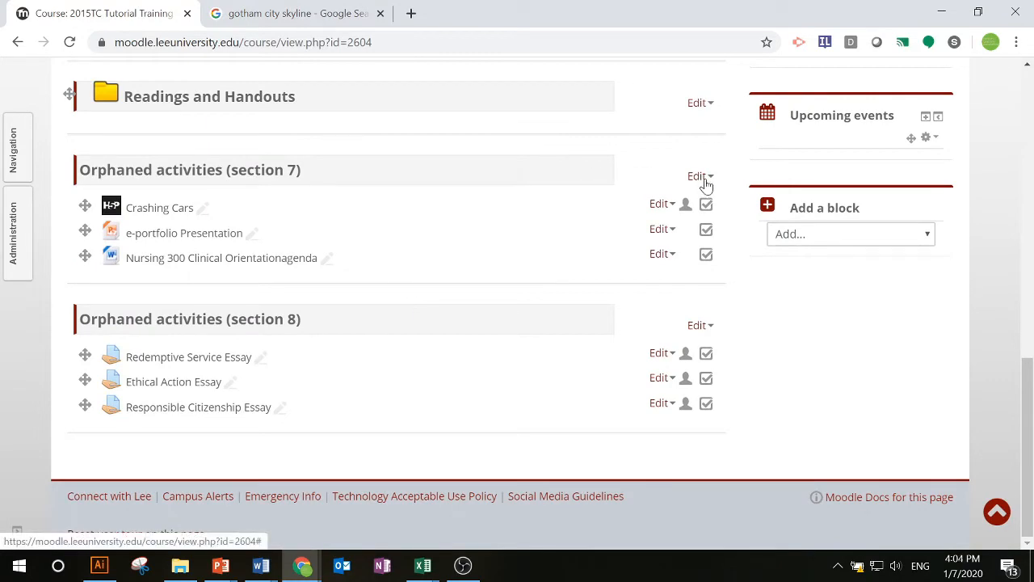
scroll(464, 193, "up", 1)
scroll(458, 232, "up", 3)
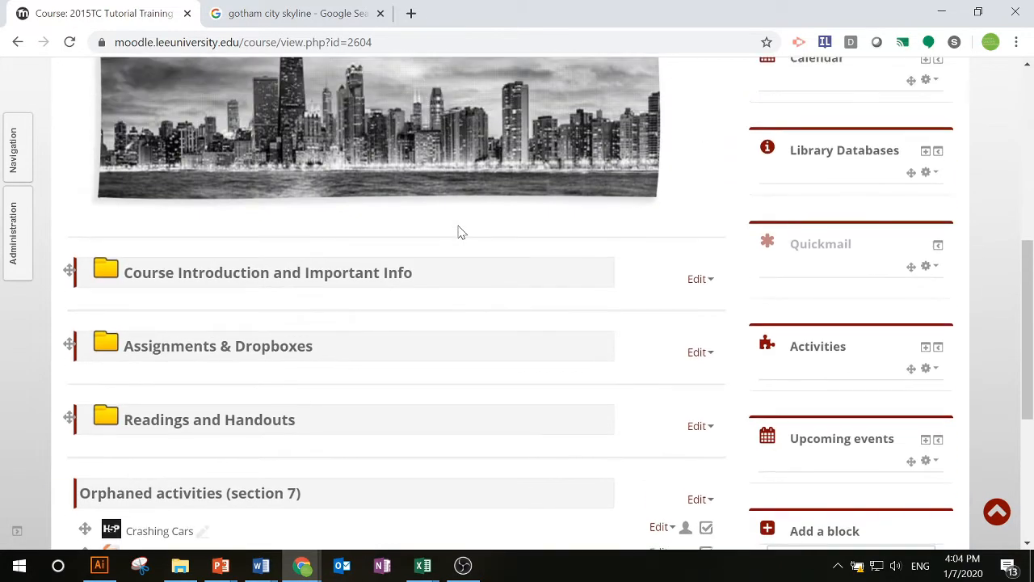
scroll(458, 232, "down", 4)
scroll(444, 441, "up", 5)
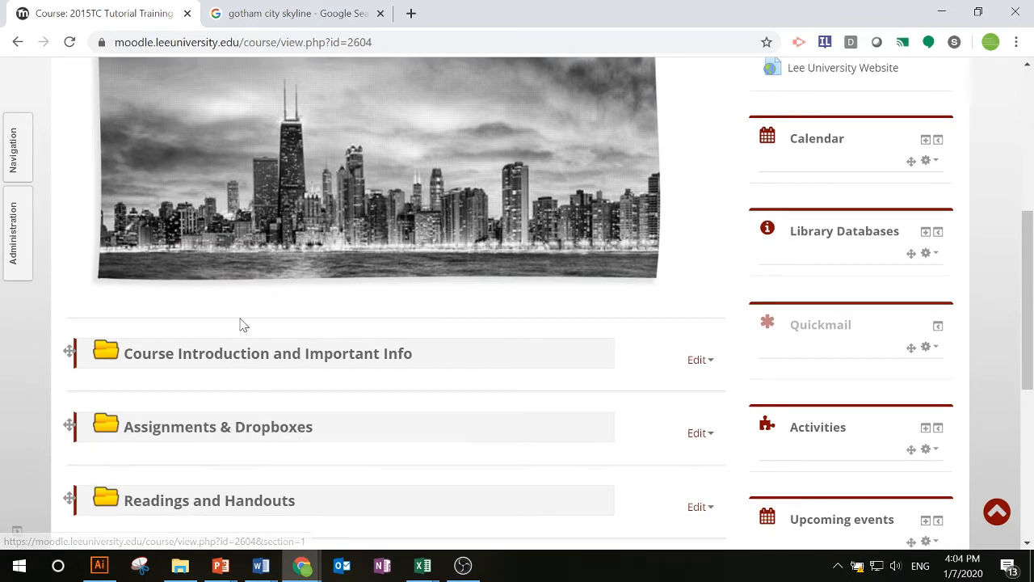
scroll(242, 328, "up", 4)
scroll(241, 328, "down", 4)
scroll(243, 325, "down", 1)
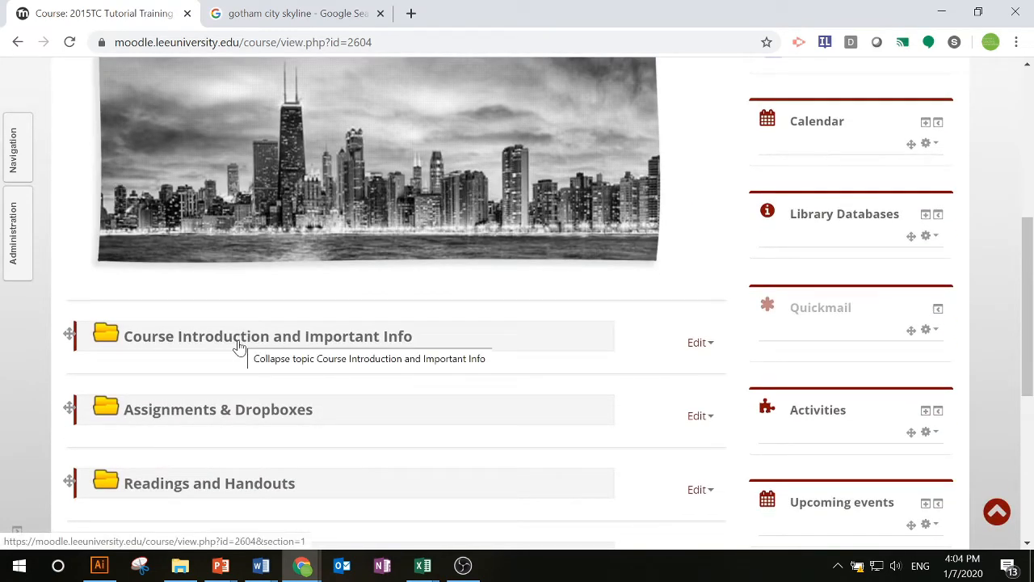
scroll(259, 388, "up", 2)
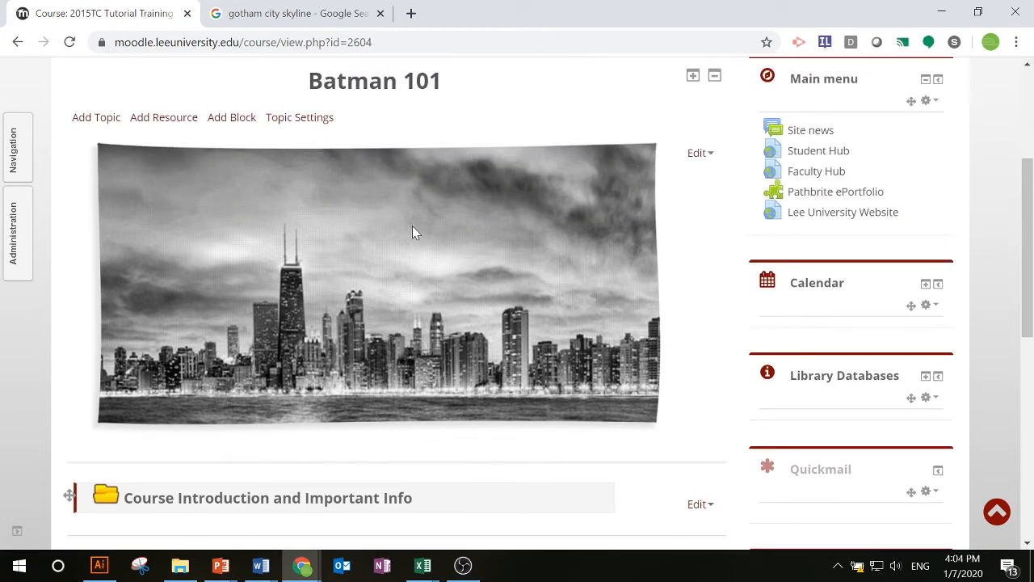
scroll(413, 229, "down", 3)
scroll(412, 232, "down", 1)
scroll(384, 275, "up", 1)
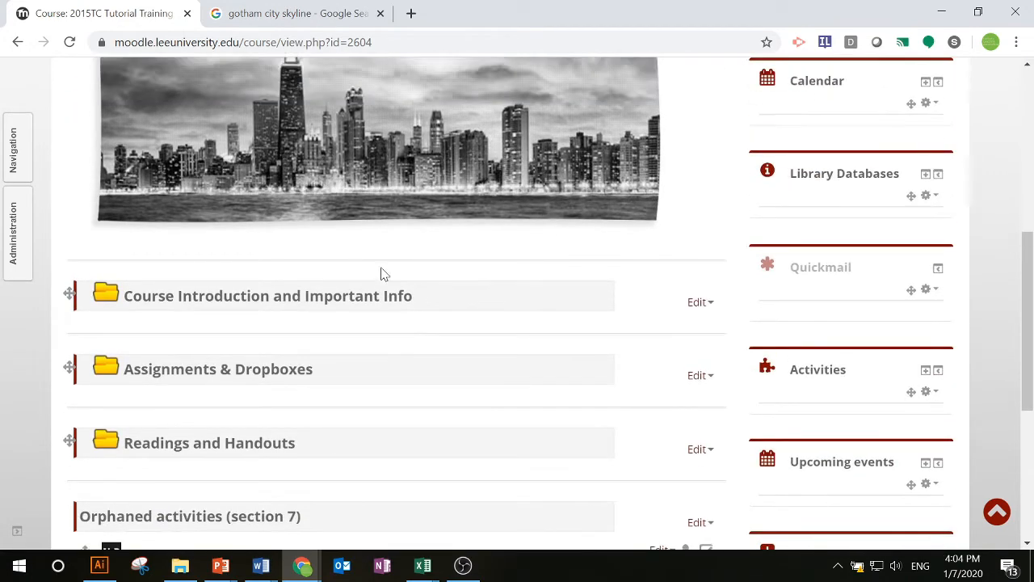
Start adding a new Label resource to the "Course Introduction and Important Info" section
left_click(708, 346)
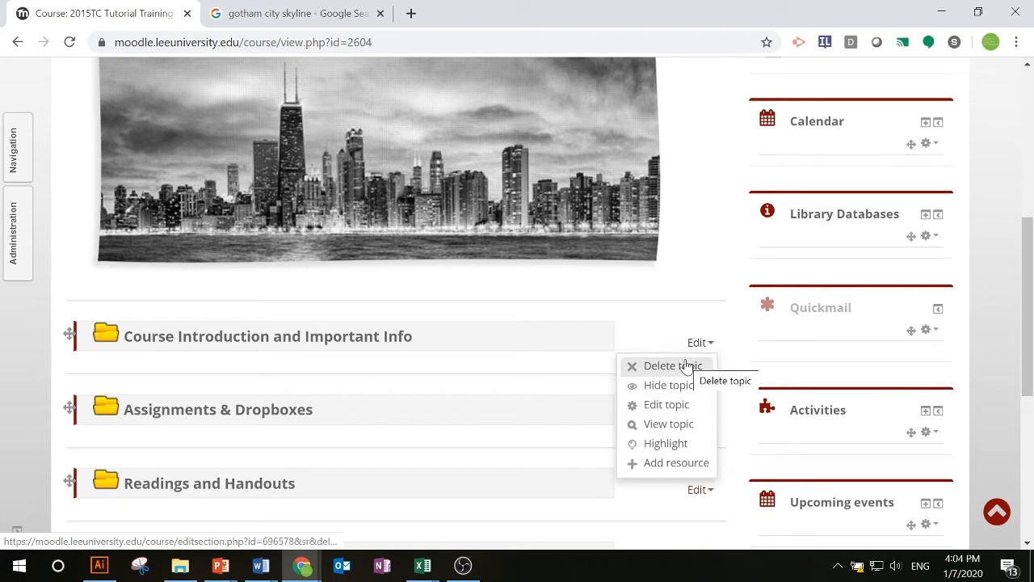
left_click(656, 467)
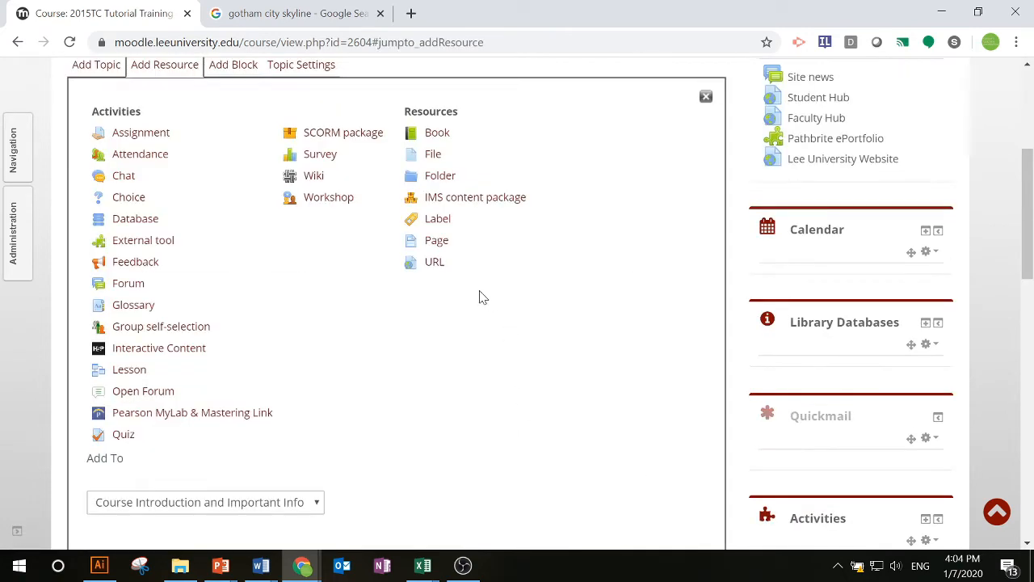
left_click(442, 223)
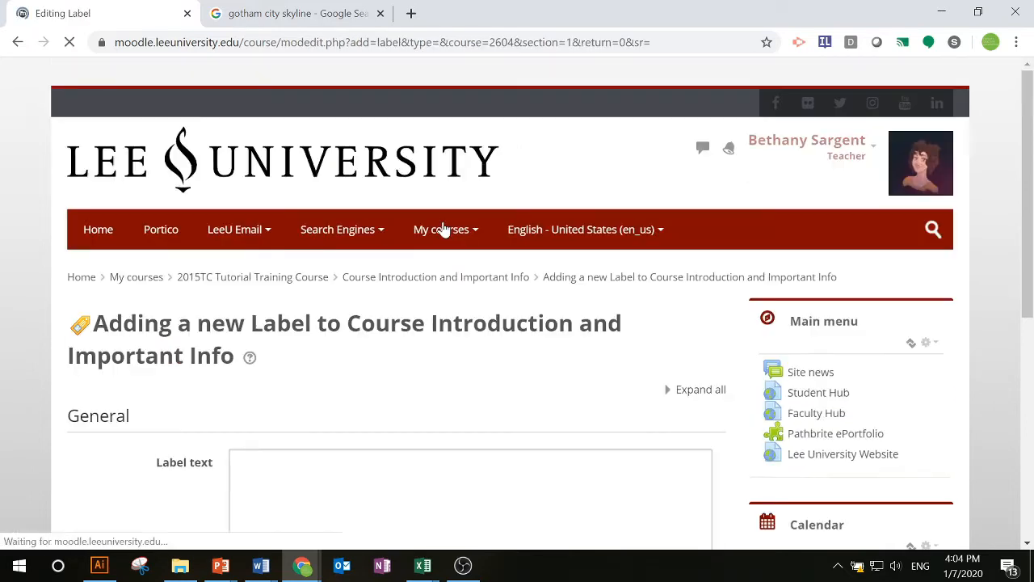
scroll(490, 316, "down", 3)
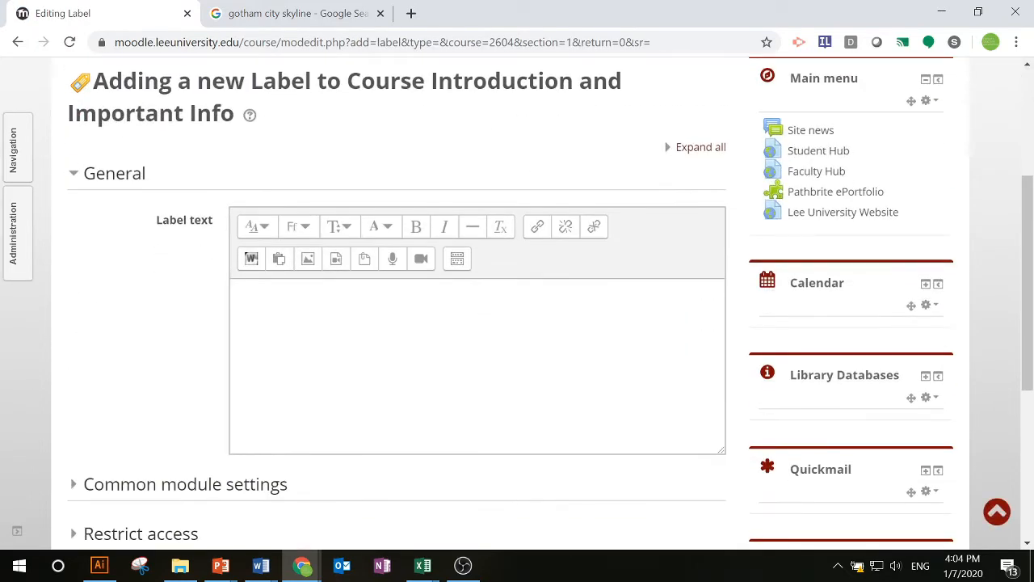
Record a webcam video for the label text and attach the recording
left_click(422, 259)
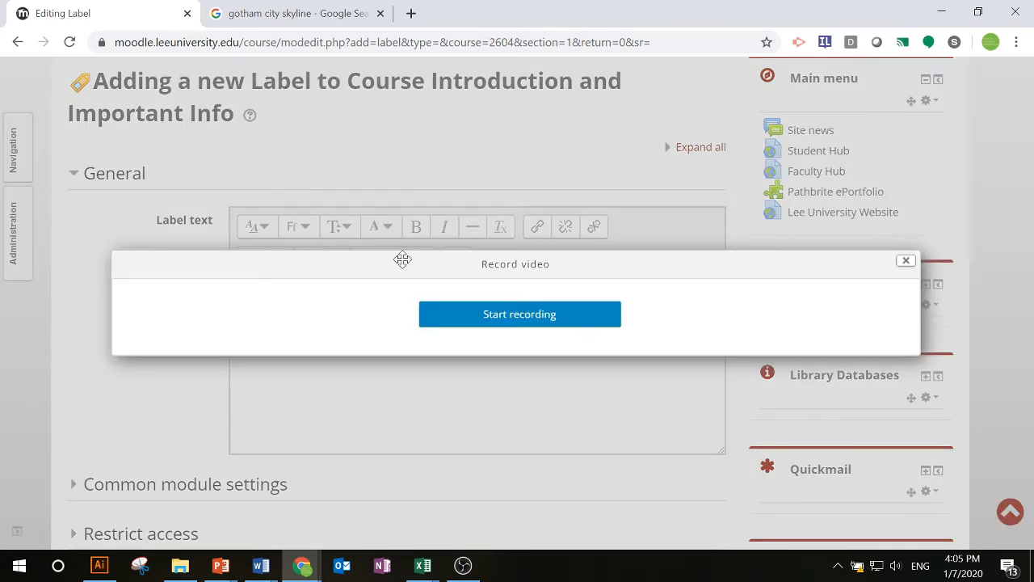
left_click(548, 318)
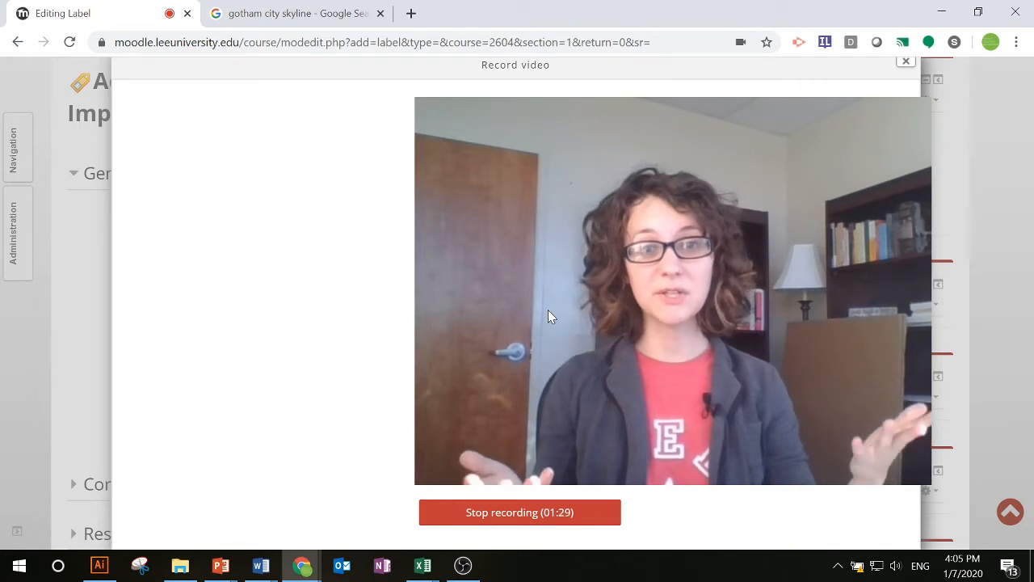
left_click(487, 513)
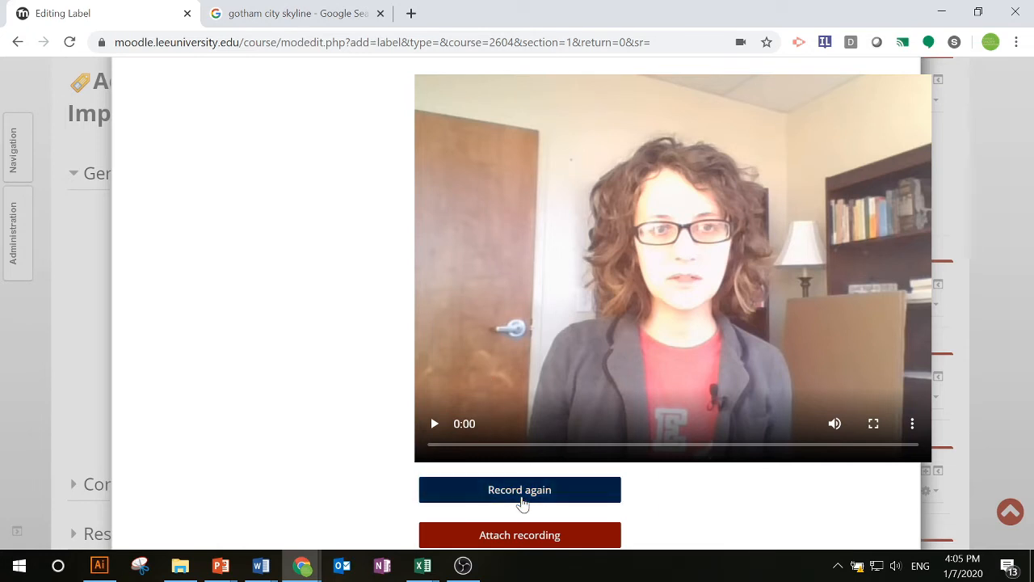
left_click(531, 546)
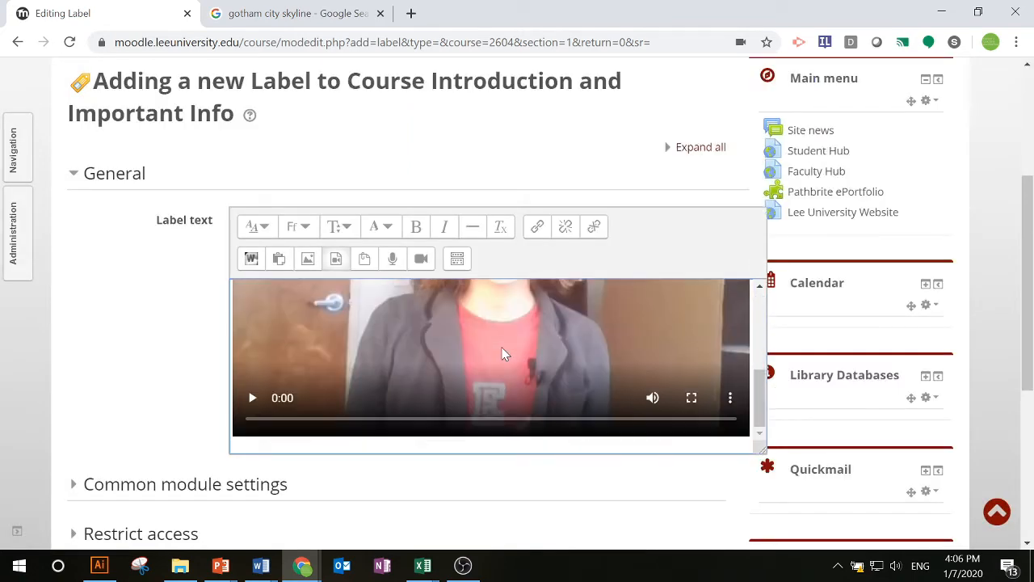
Save the label, return to the course page and play its recorded video
scroll(482, 427, "down", 4)
left_click(350, 436)
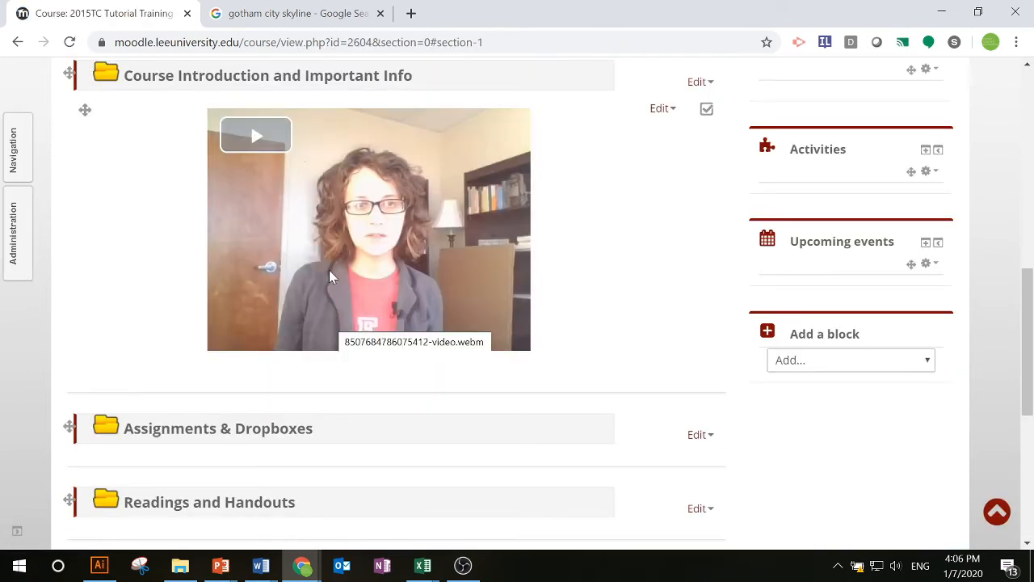
left_click(254, 136)
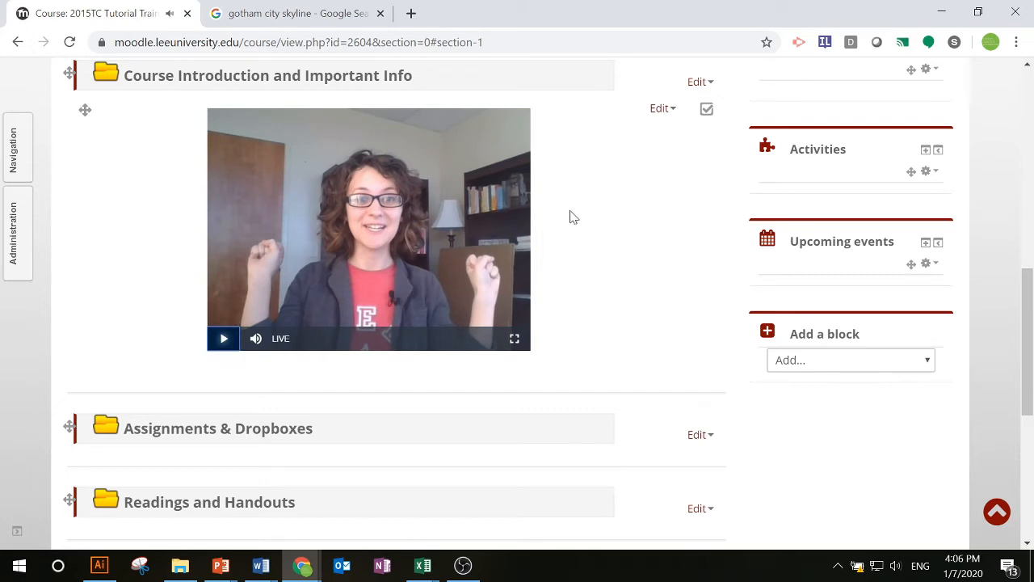
Start adding an Interactive Content activity to the "Course Introduction and Important Info" section
scroll(575, 274, "up", 1)
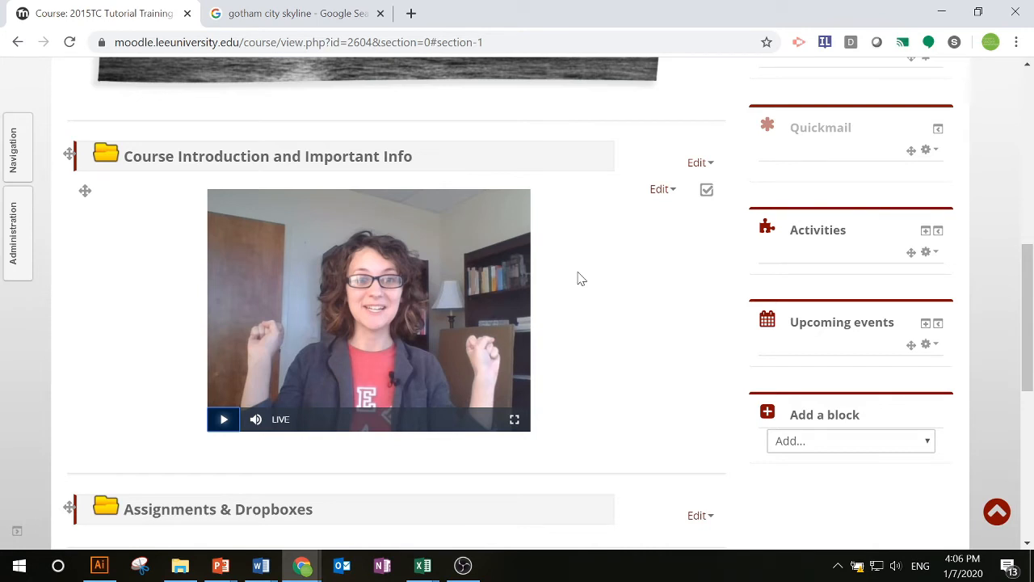
left_click(698, 164)
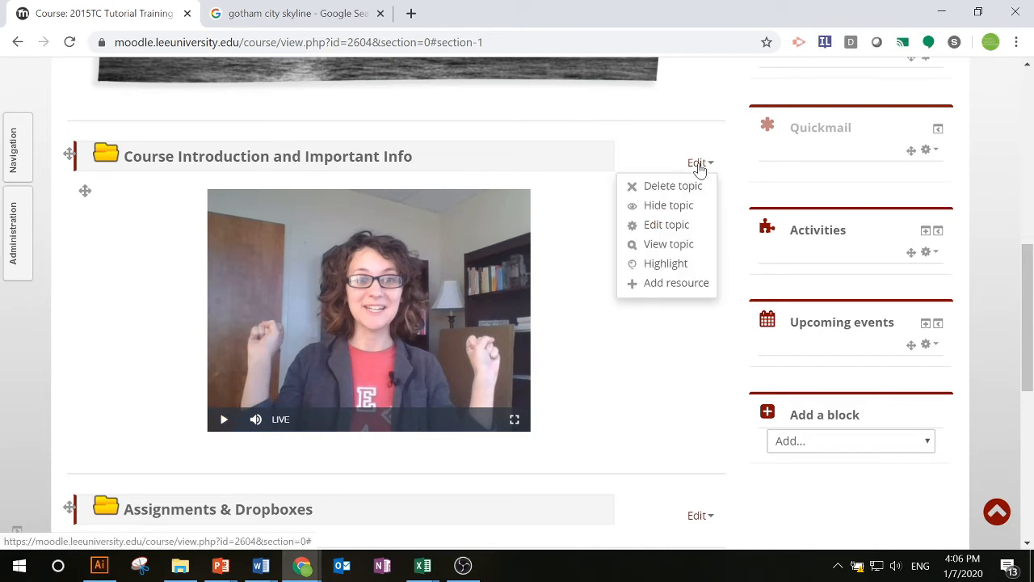
left_click(661, 284)
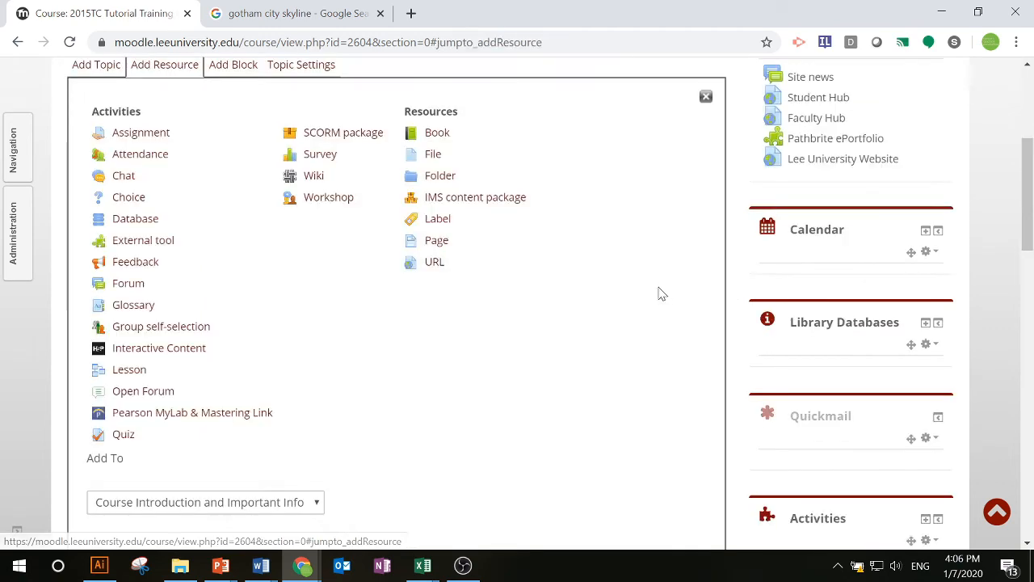
left_click(136, 352)
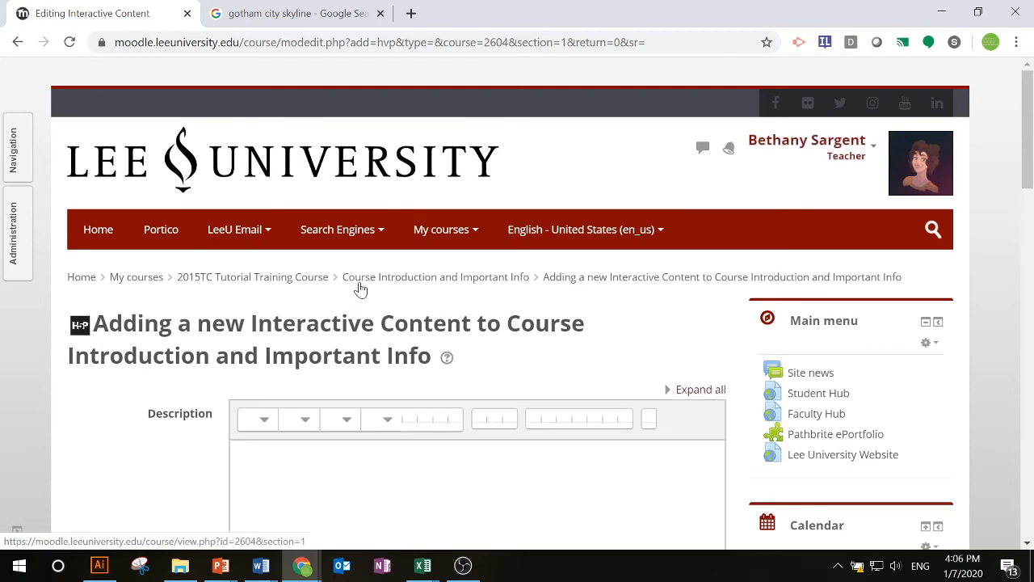
Find and choose the Column content type in the H5P editor and title it "Syllabus FAQ"
scroll(358, 286, "down", 4)
scroll(347, 318, "down", 2)
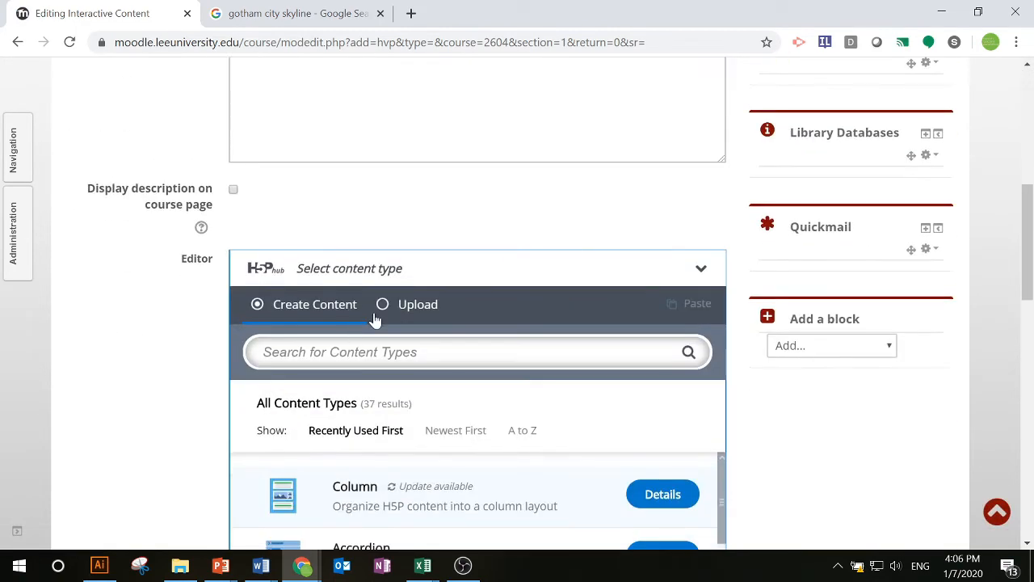
scroll(411, 261, "down", 2)
left_click(449, 190)
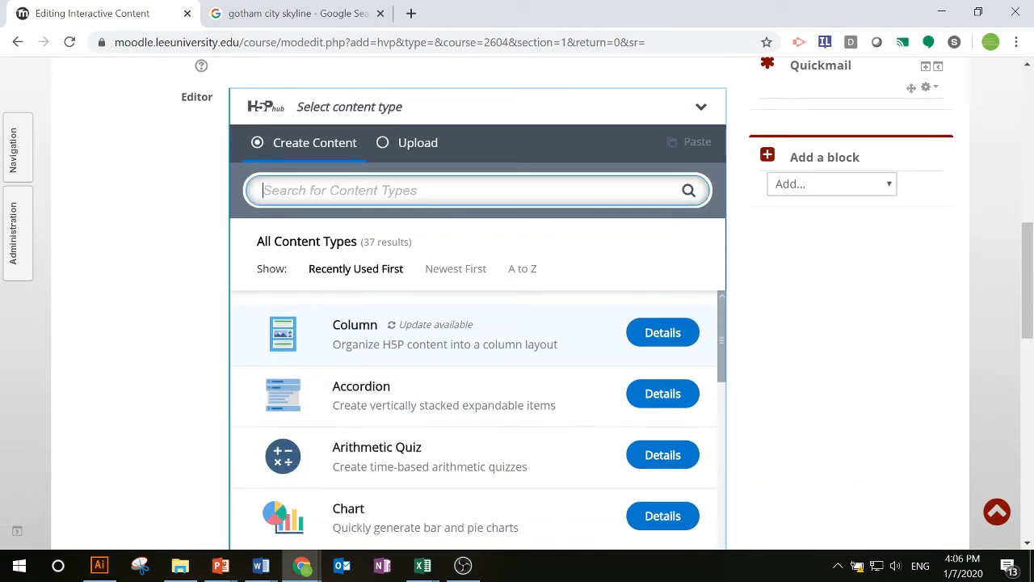
type("column")
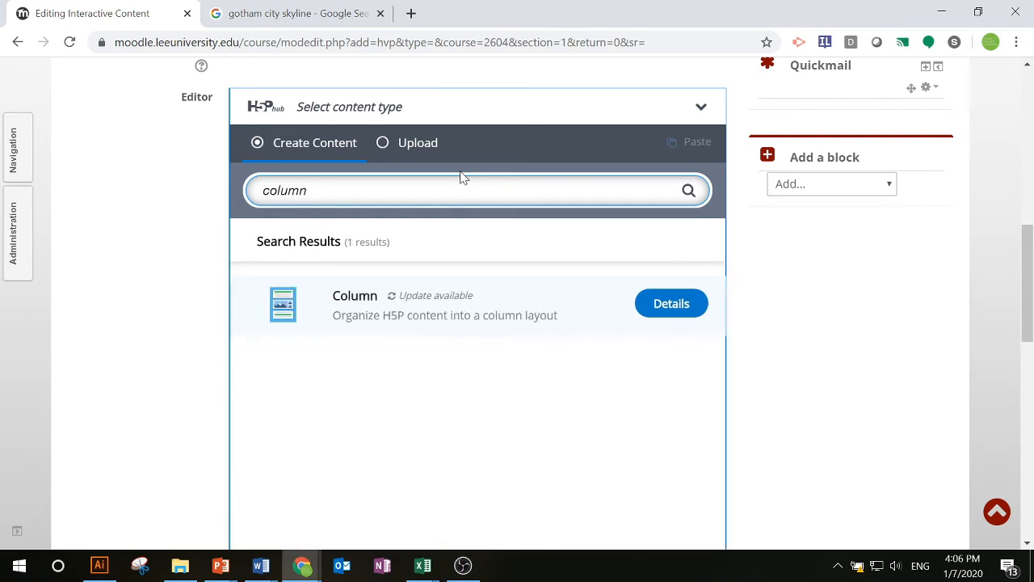
left_click(568, 307)
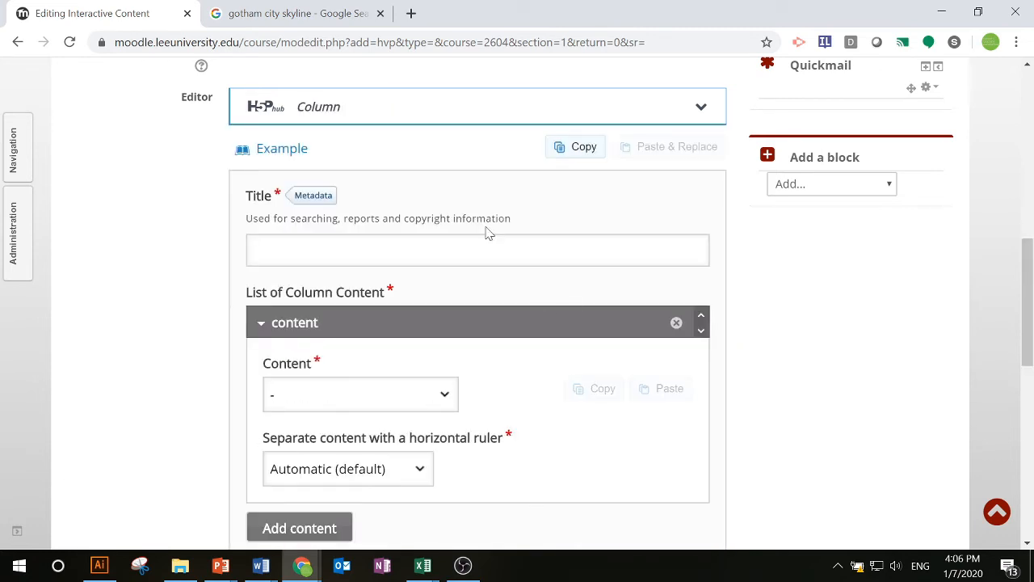
left_click(485, 250)
type("Syllabus FAQ")
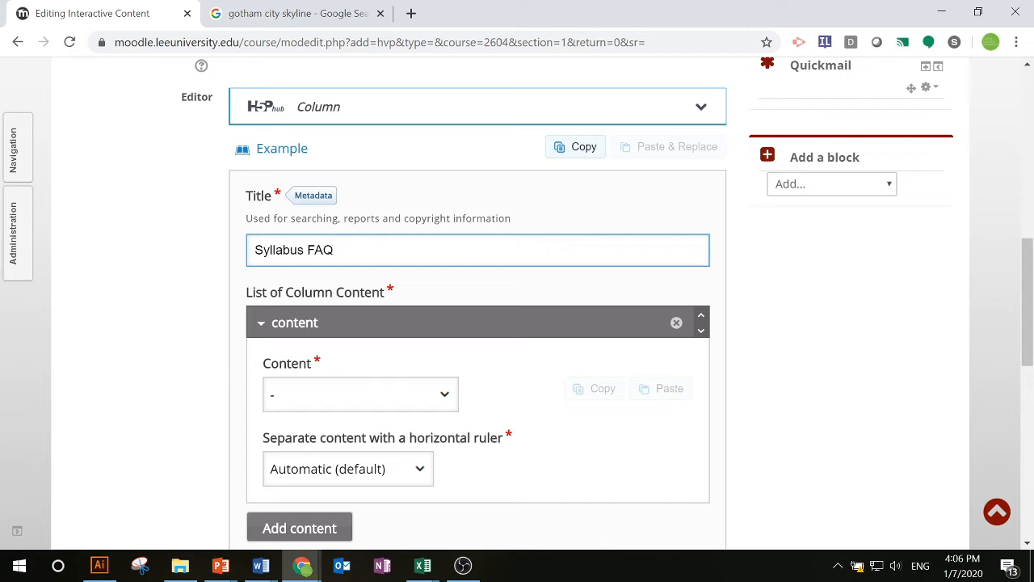
Make the first column content a Text element reading "Attendance Policy", formatted as Heading 2
scroll(380, 251, "down", 1)
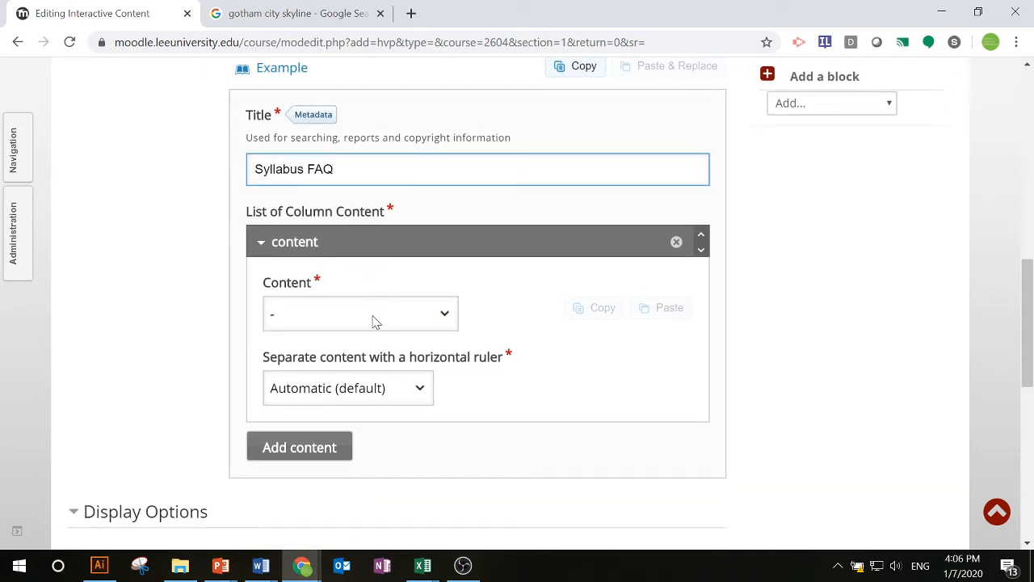
left_click(376, 322)
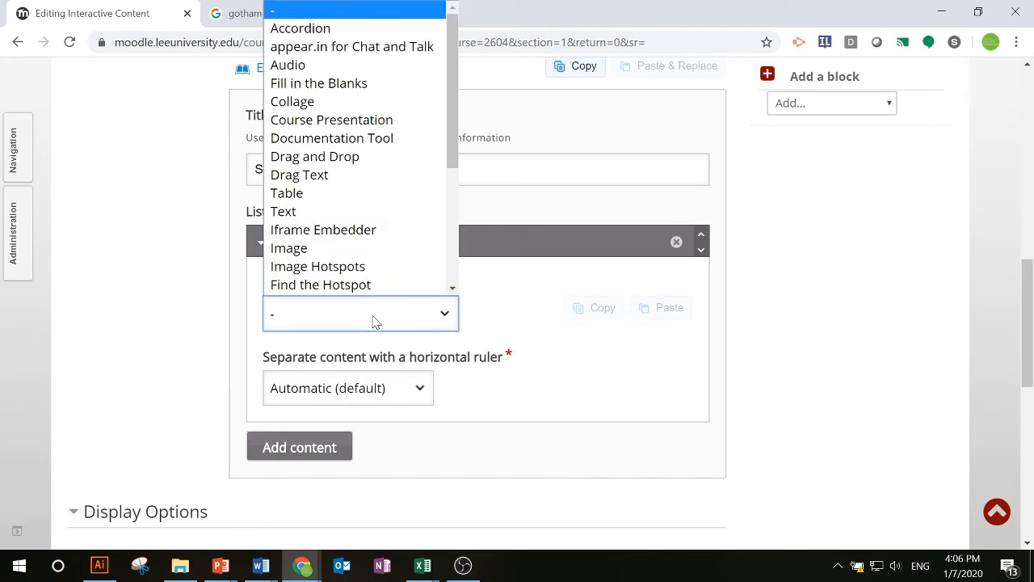
left_click(317, 211)
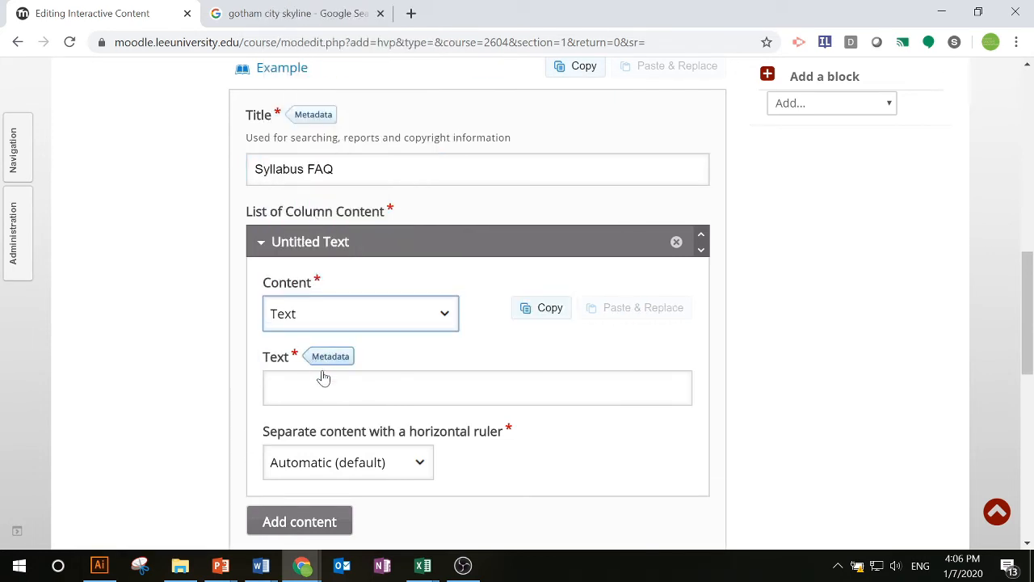
left_click(325, 388)
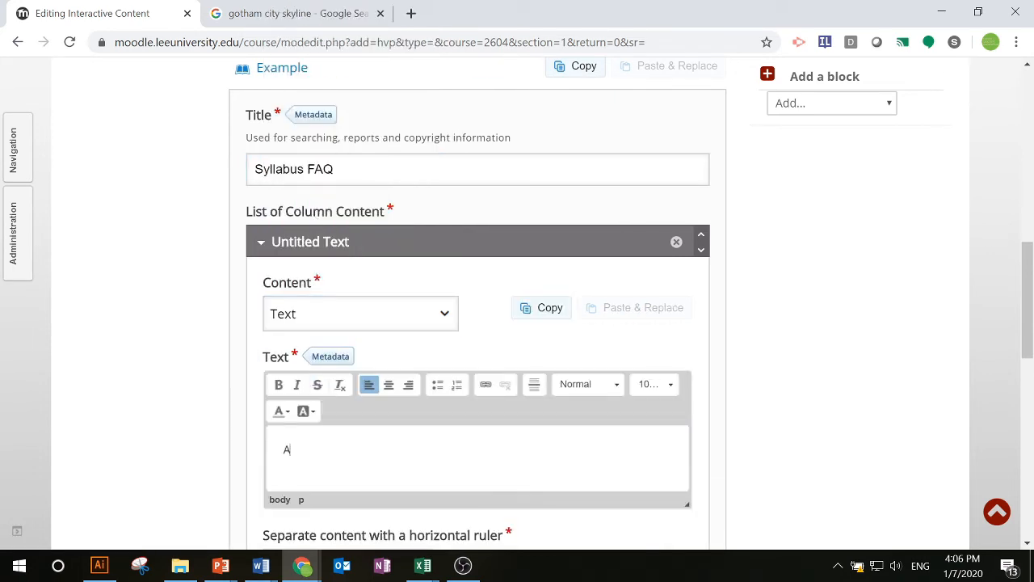
type("Attendand")
key("ctrl+a")
left_click(602, 388)
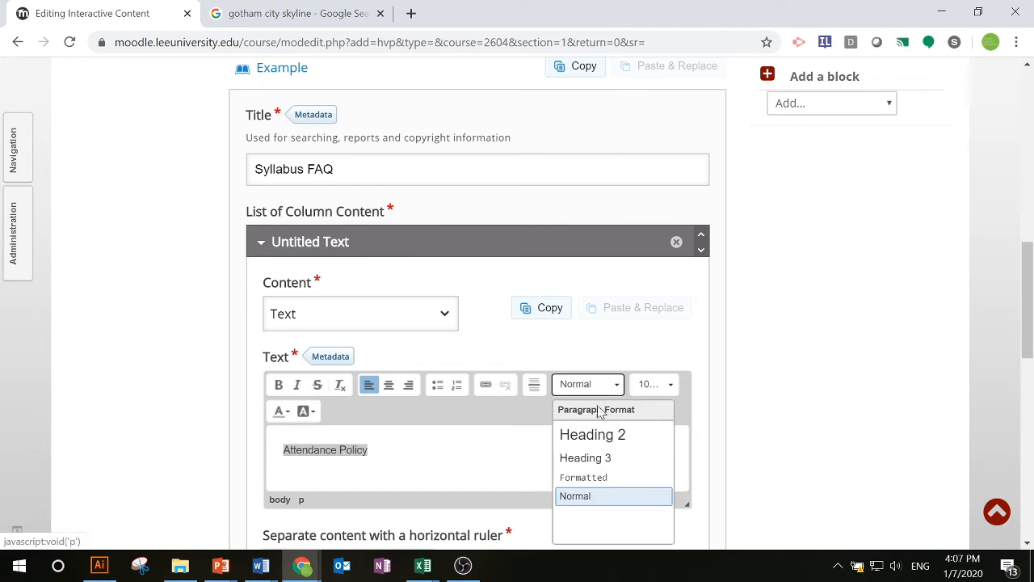
left_click(592, 435)
Add an Accordion as the second column content and title it "Attendance"
scroll(439, 458, "down", 3)
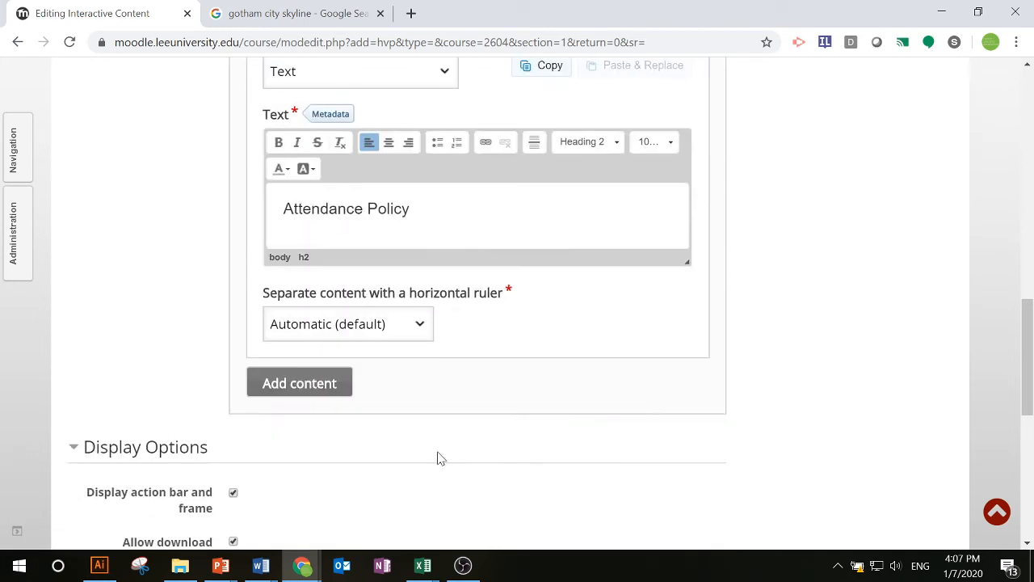
left_click(328, 384)
left_click(365, 457)
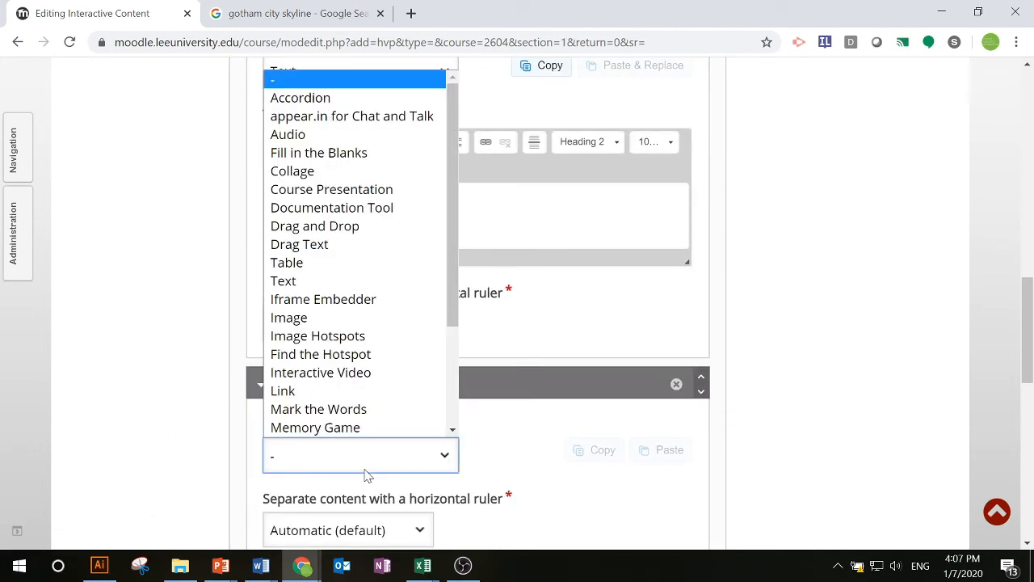
key("Escape")
left_click(369, 114)
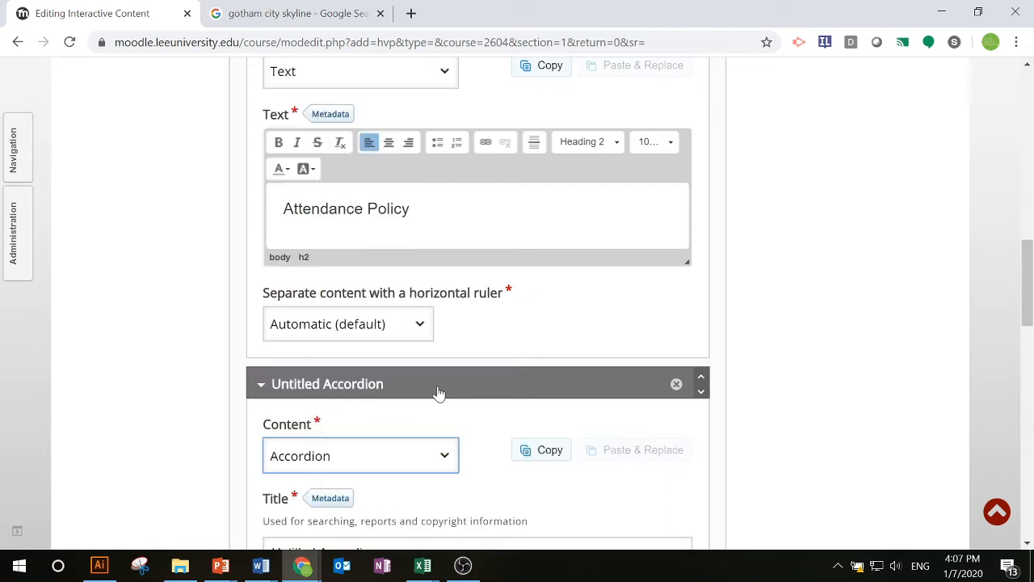
scroll(439, 393, "down", 3)
left_click(429, 311)
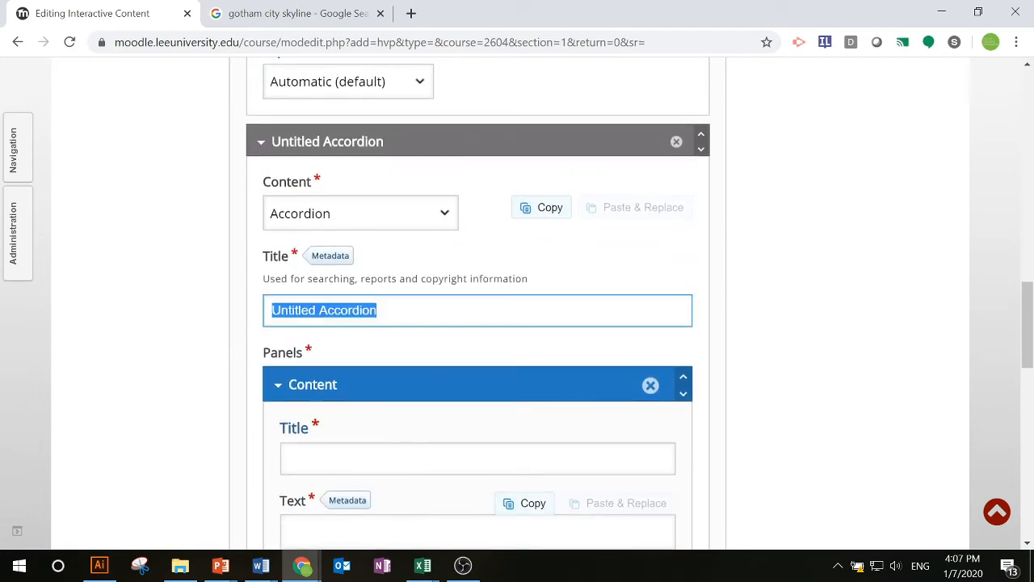
type("Atte")
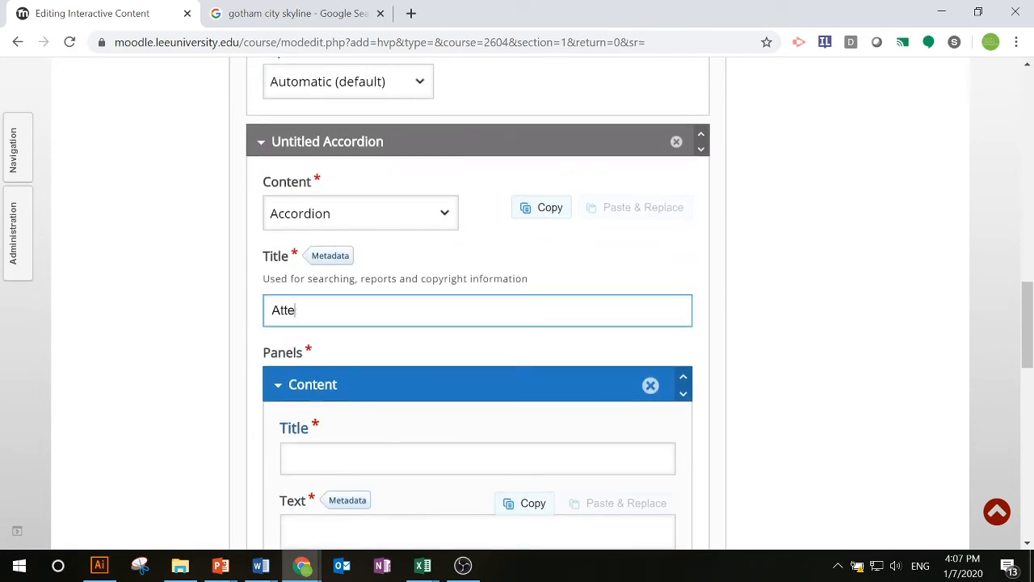
type("ndance")
Fill the accordion's first panel with the title "What is your attendance policy?" and the text "Be there."
scroll(506, 367, "down", 2)
left_click(484, 298)
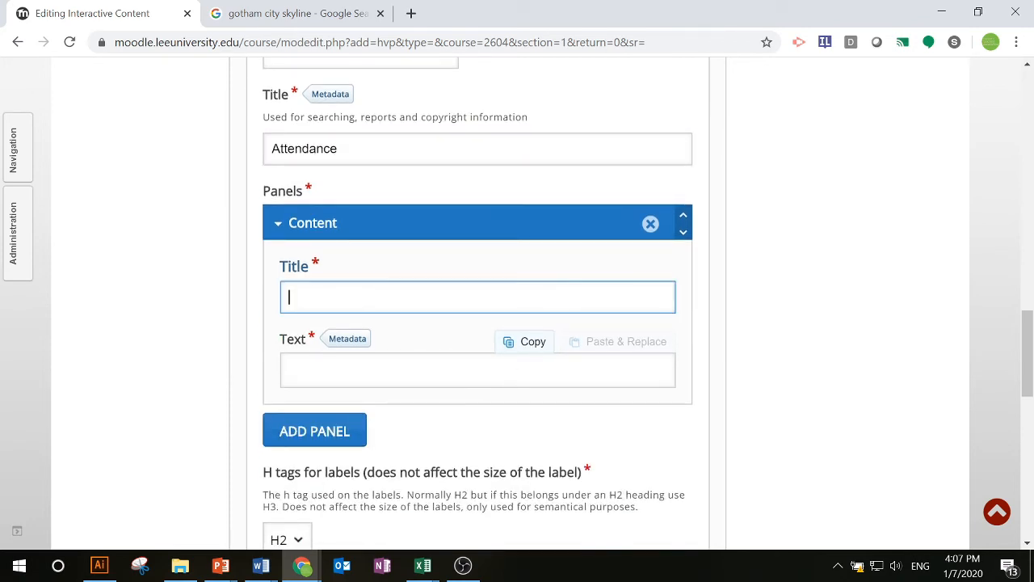
type("What is your attenda")
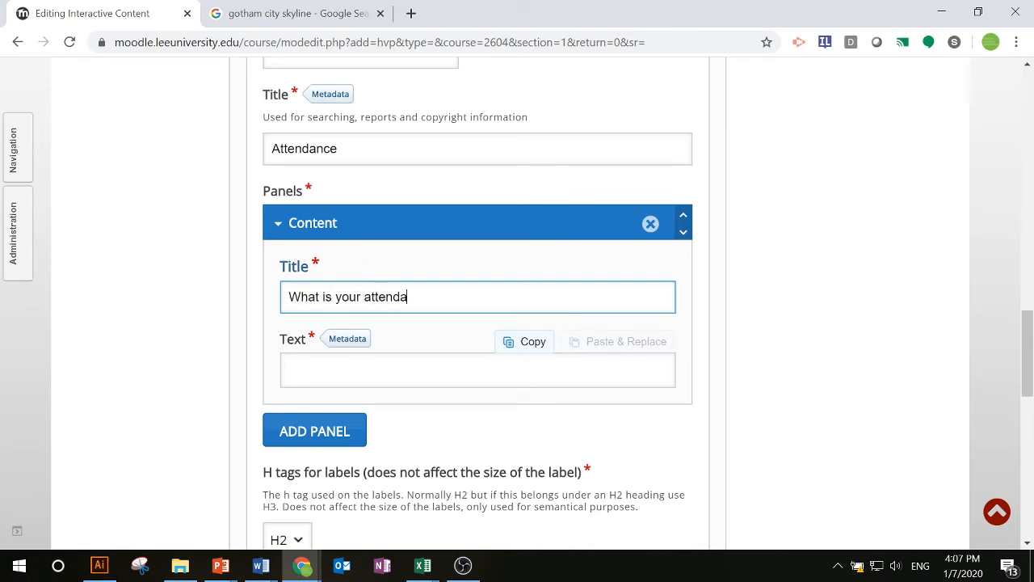
type("nce policy?")
key("Tab")
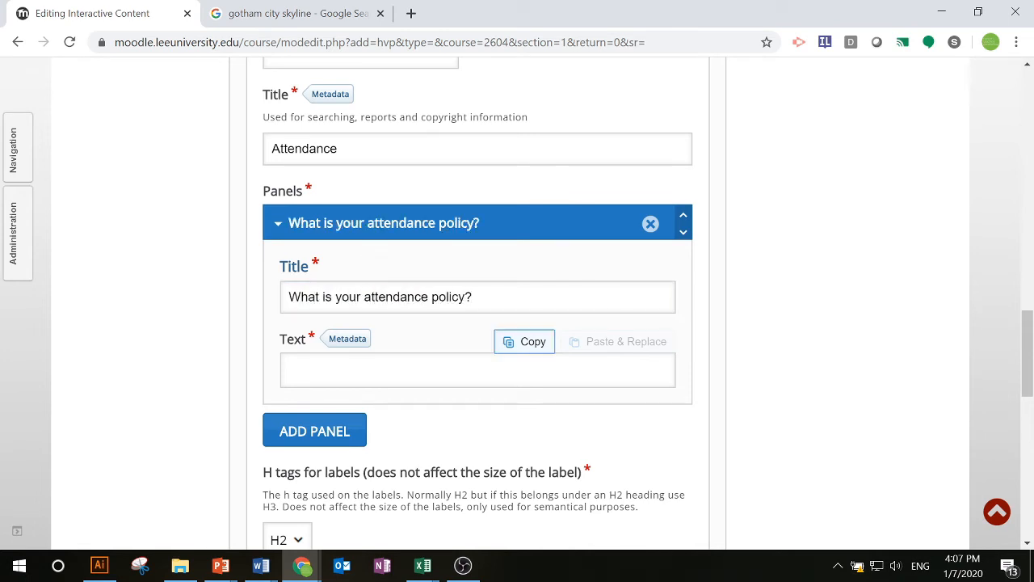
key("Tab")
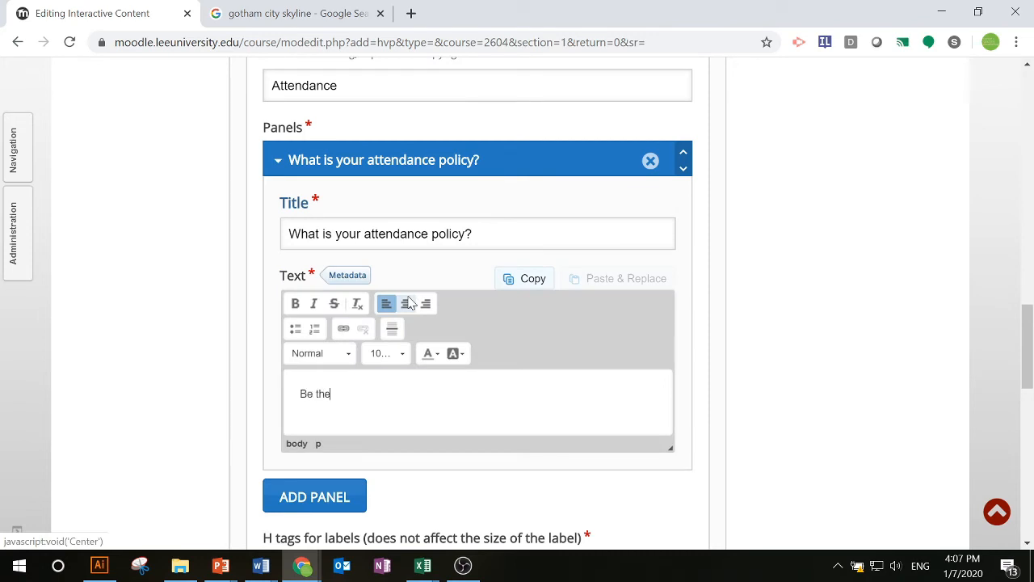
type("Be there.")
Add a second accordion panel titled "What if I'm late? Does it still count?" with the text "No."
scroll(364, 388, "down", 1)
left_click(339, 420)
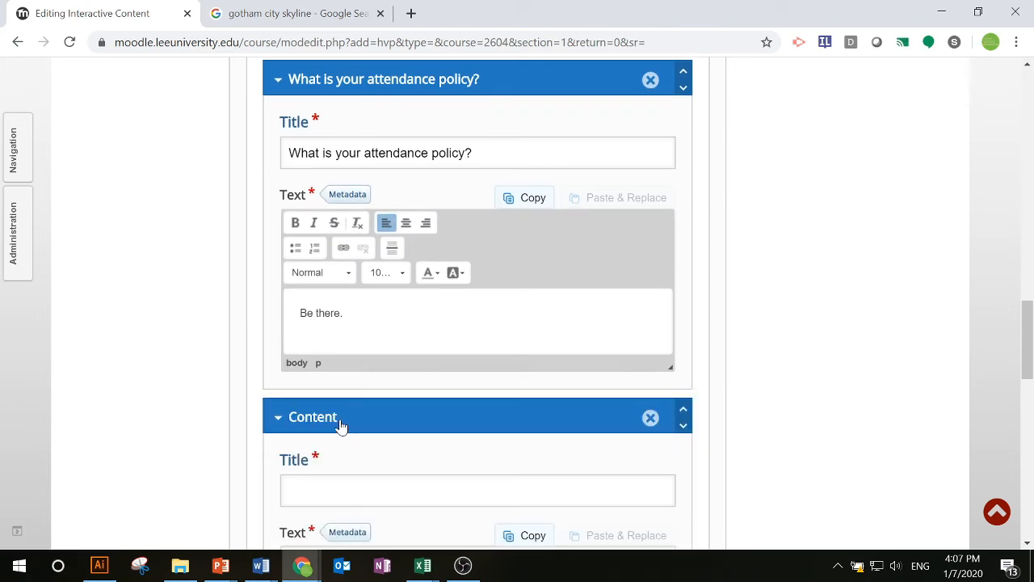
left_click(347, 480)
type("W")
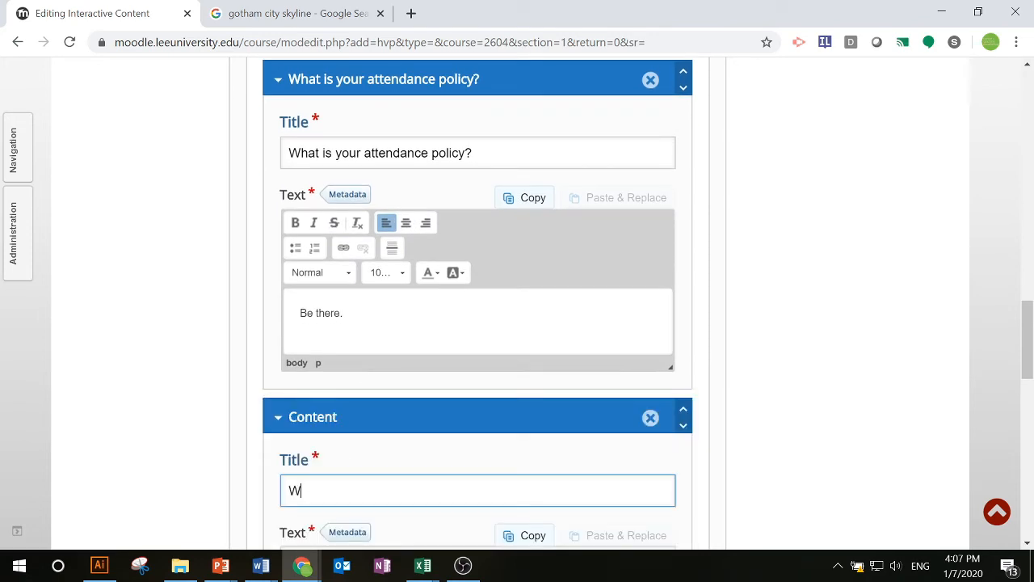
type("hat if I'm late? Does it s")
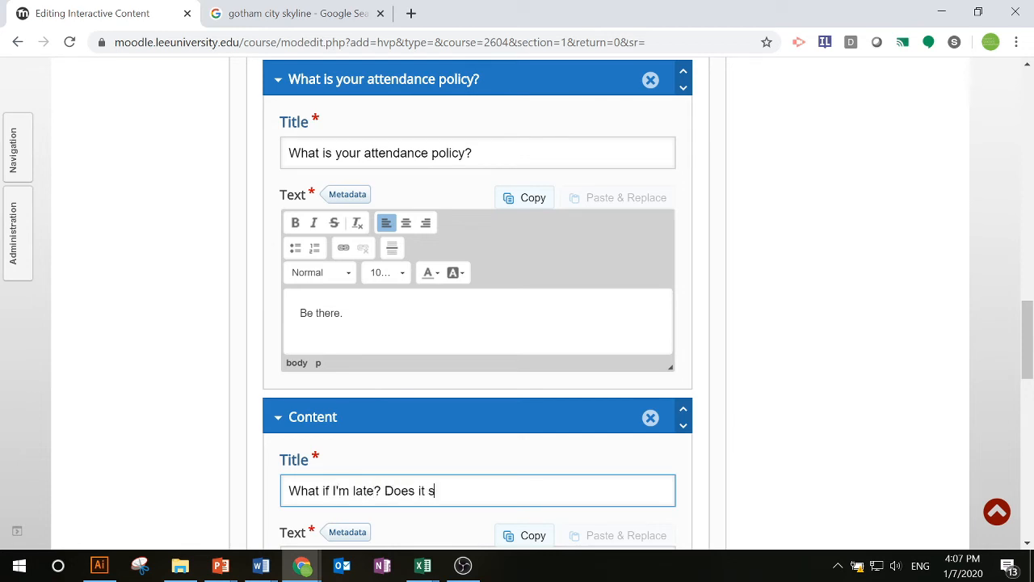
type("till count?")
key("Tab")
key("Tab")
key("Tab")
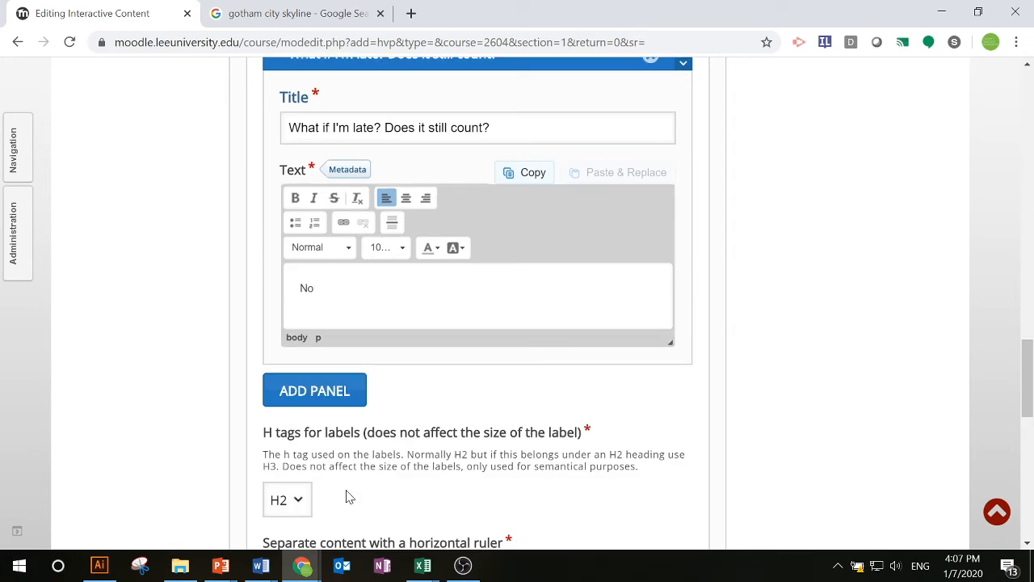
Add a third accordion panel titled "What if I miss class?" with the text "Drop the course."
left_click(328, 396)
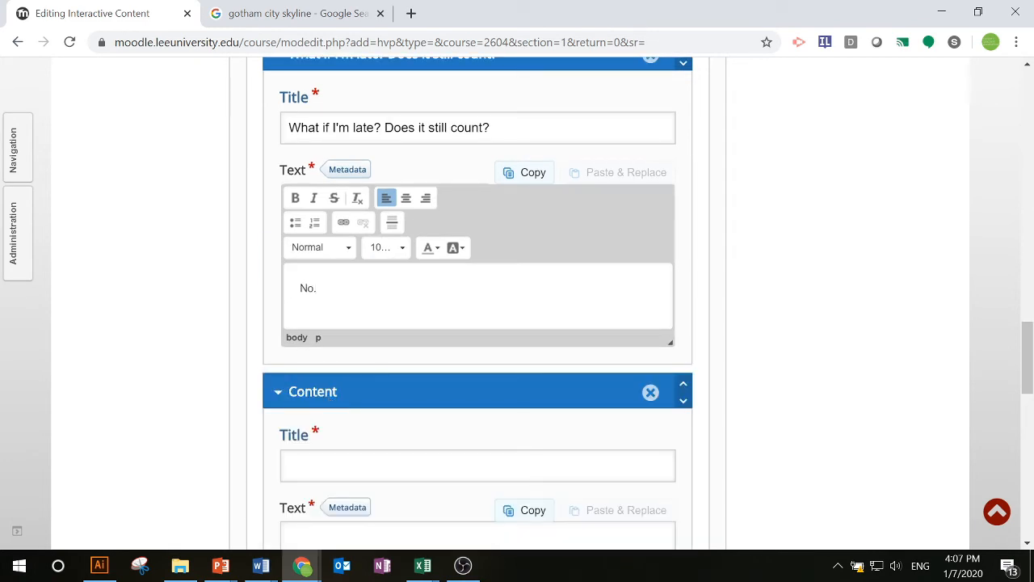
left_click(328, 466)
type("What if Miss")
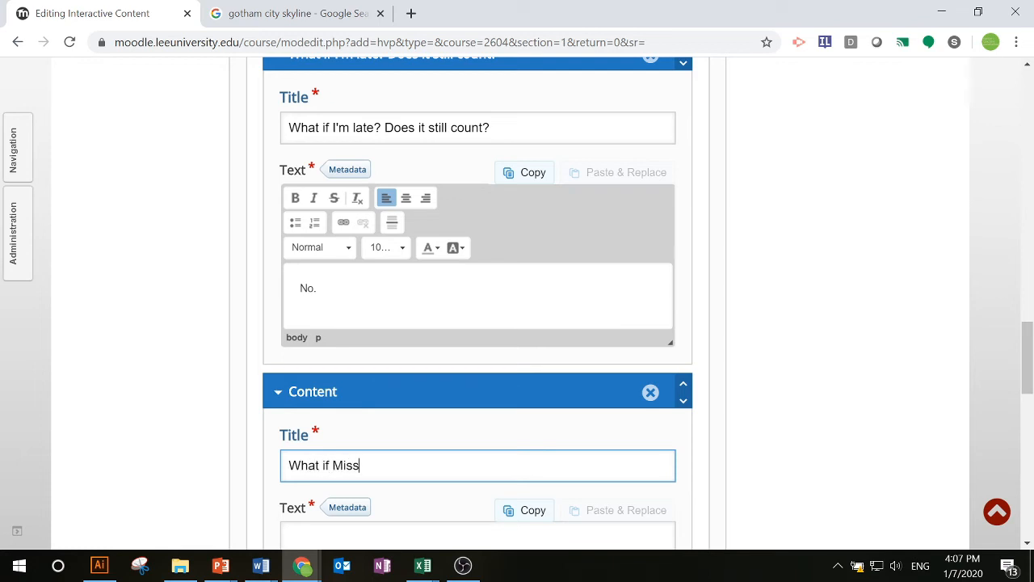
type("iss class?")
key("Tab")
key("Tab")
key("Tab")
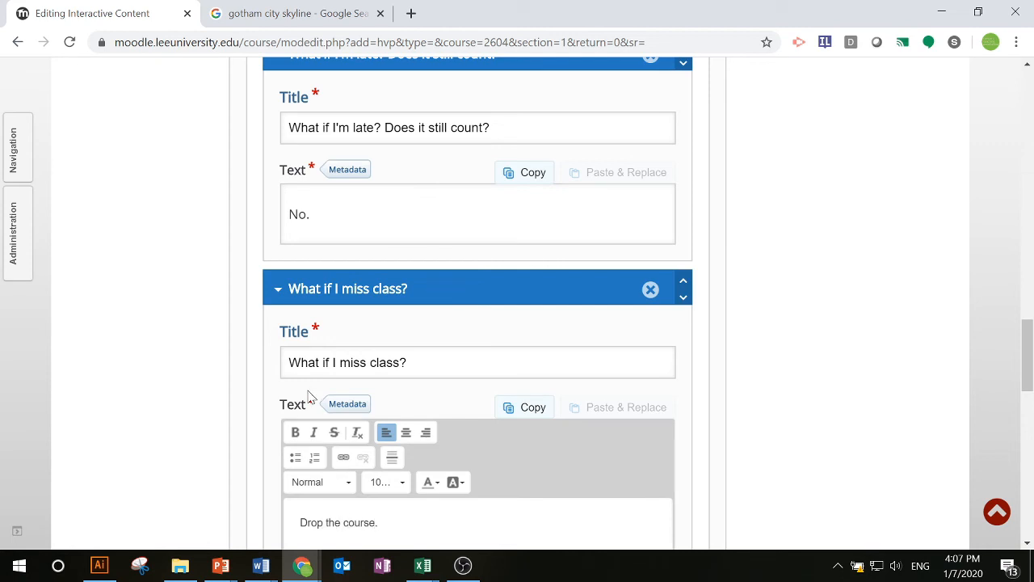
Add a Text element as the third column content, reading "Participation" and formatted as Heading 2
scroll(312, 396, "down", 5)
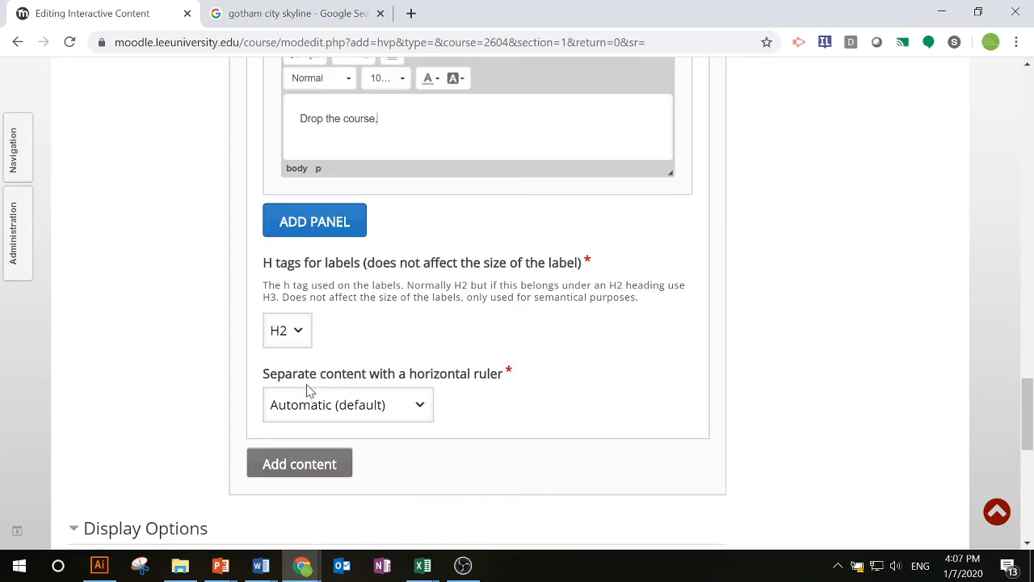
left_click(316, 464)
scroll(358, 344, "down", 3)
left_click(364, 307)
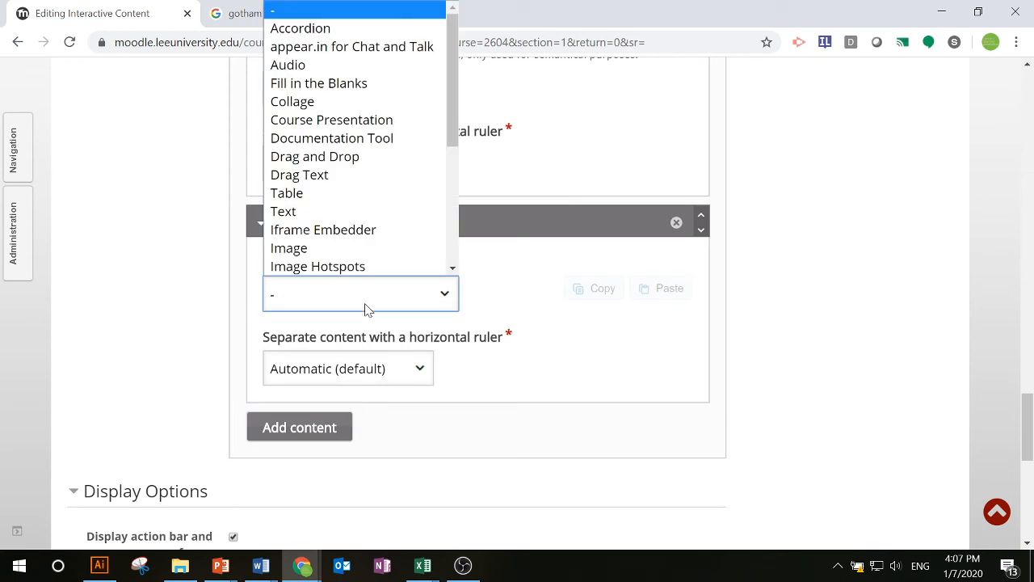
left_click(335, 215)
left_click(334, 376)
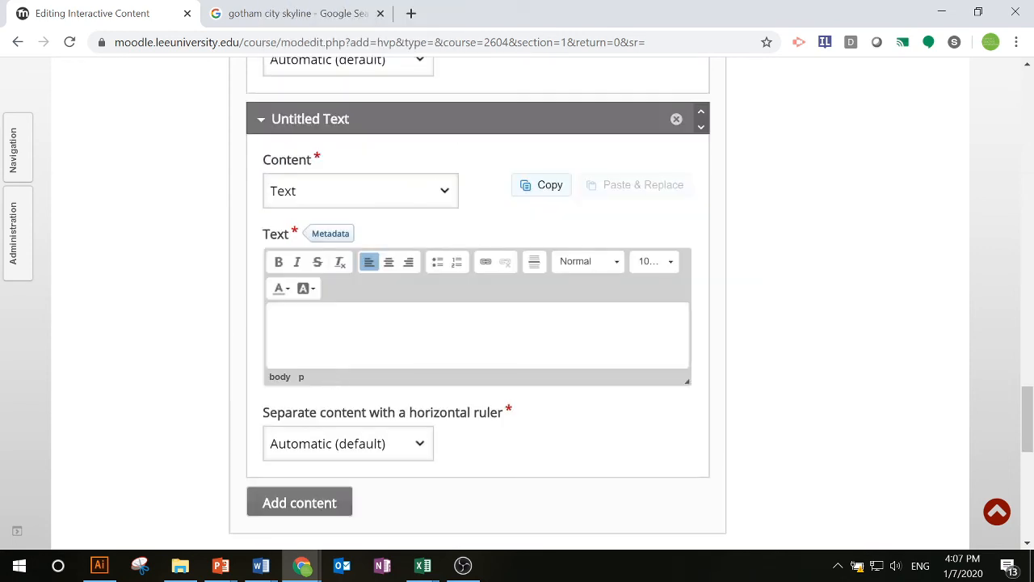
left_click(598, 263)
left_click(582, 310)
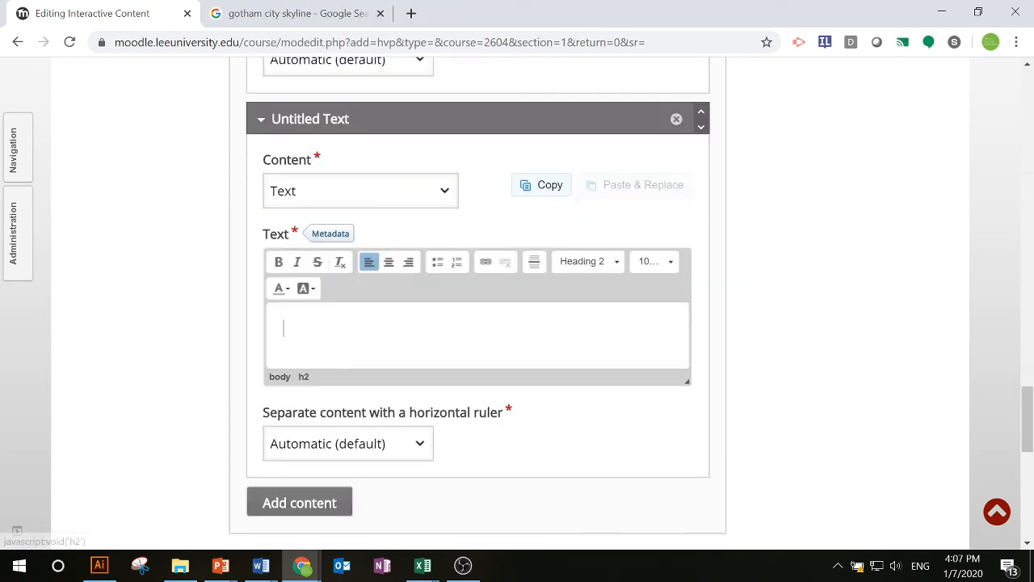
type("Particip")
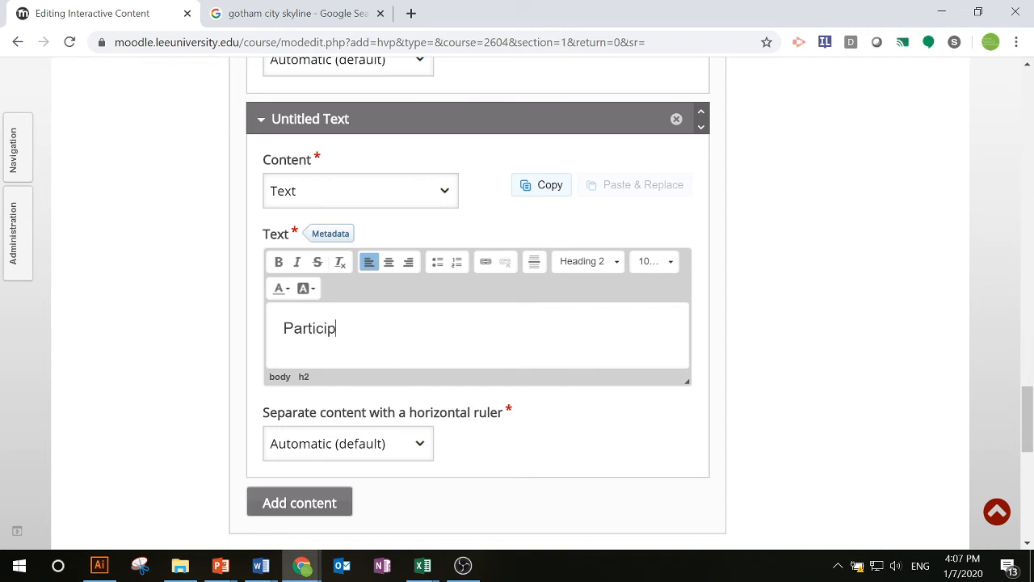
type("ation")
Add an Accordion as the fourth column content and title it "Participation"
left_click(340, 497)
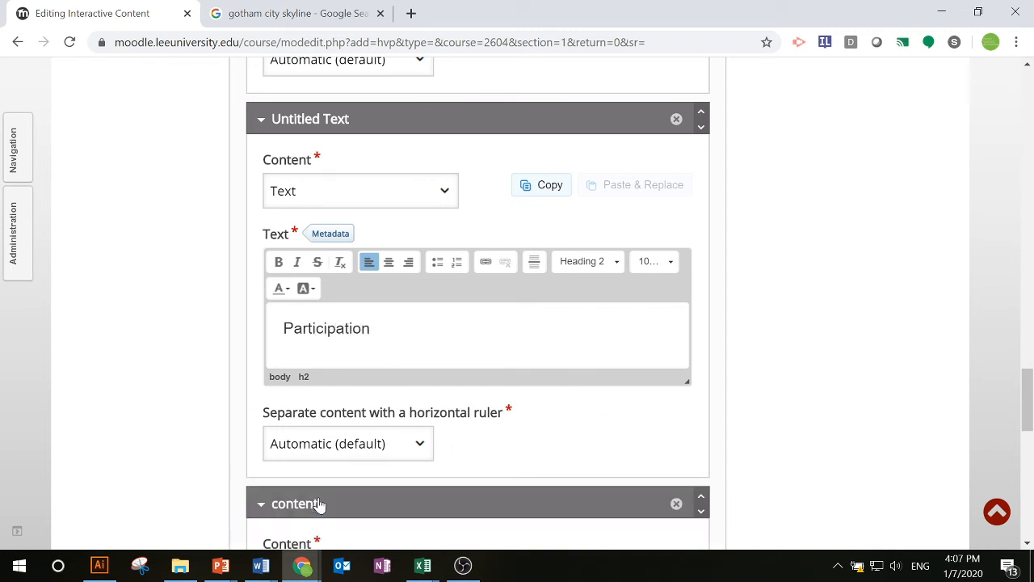
scroll(380, 457, "down", 3)
left_click(362, 338)
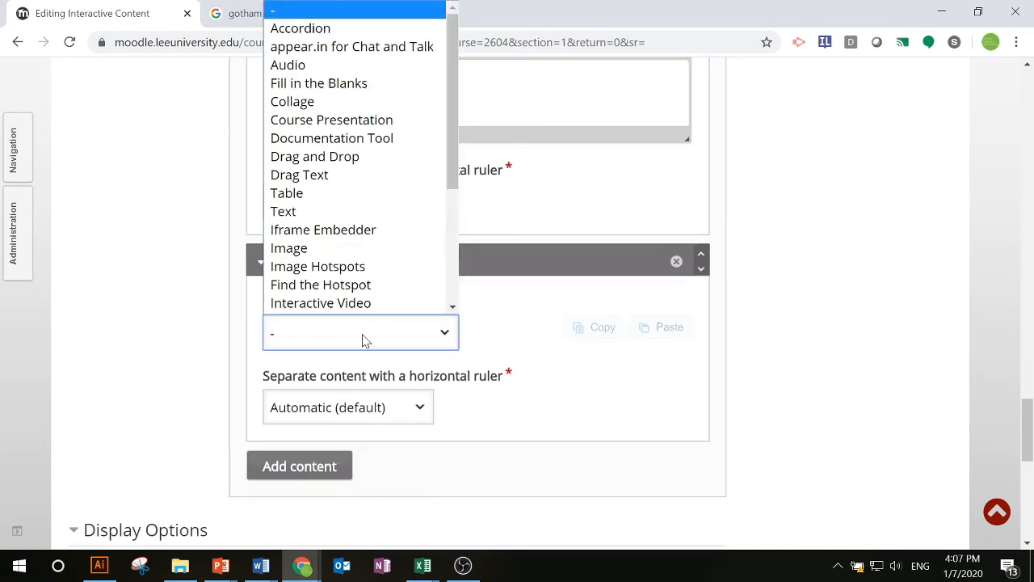
left_click(323, 29)
left_click_drag(374, 430, 271, 430)
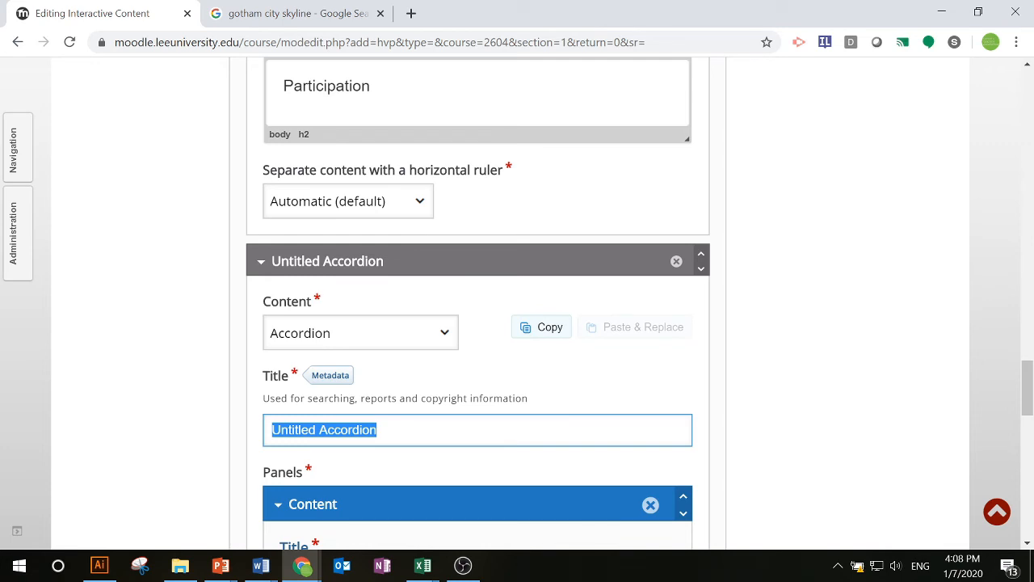
type("Part")
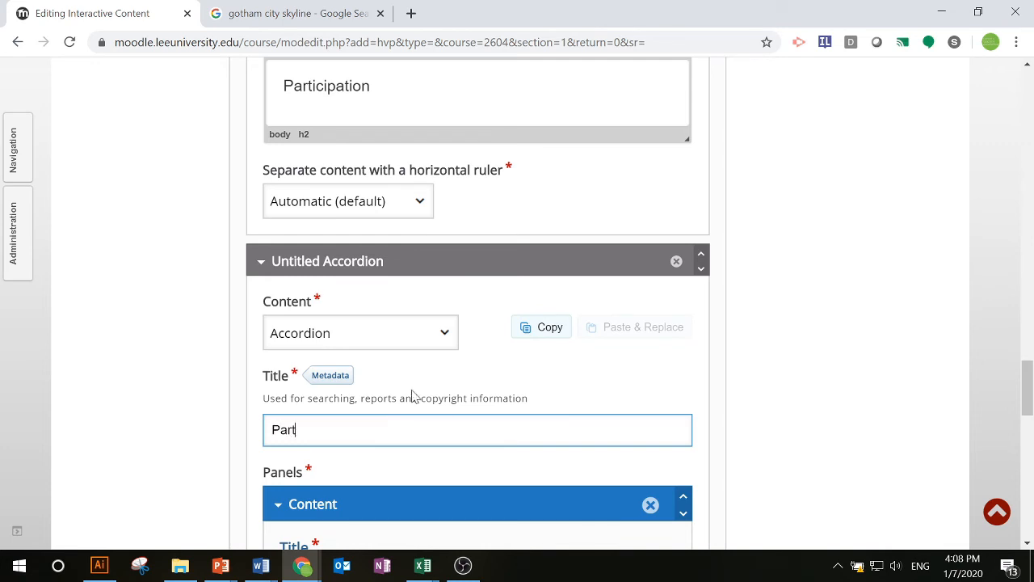
type("icipation")
left_click(412, 396)
Fill the Participation panel with the title "Is it required that I partcipate?" and the text "No, and I actually prefer that you don't."
scroll(400, 380, "down", 3)
left_click(388, 337)
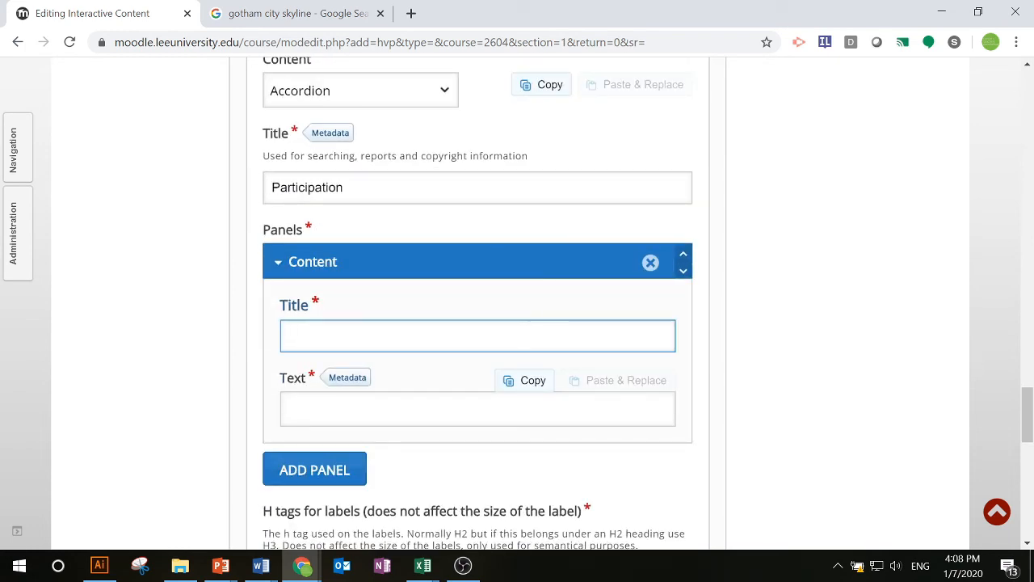
type("Is it required th")
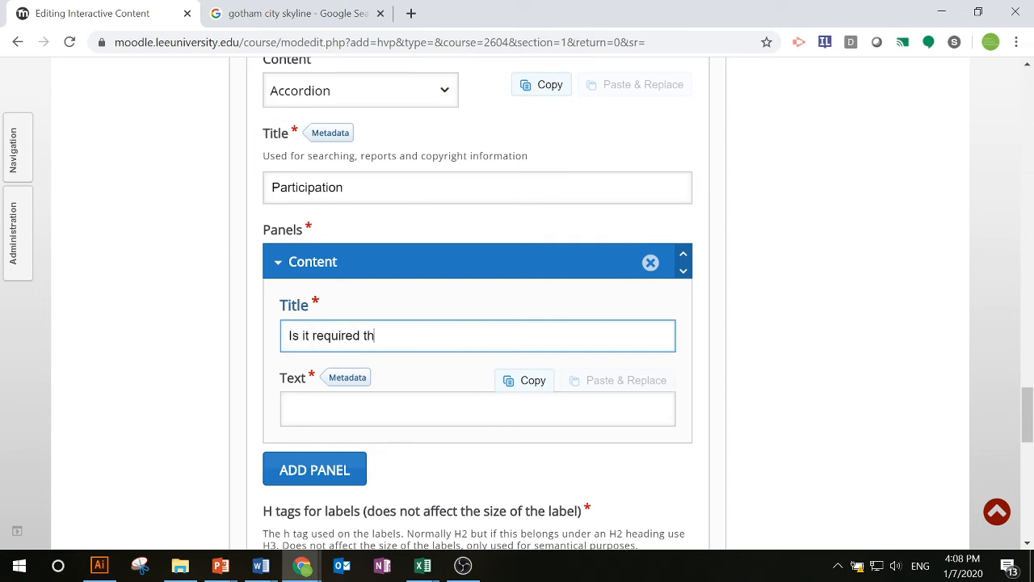
type("at I partcipate?")
key("Tab")
scroll(374, 351, "down", 1)
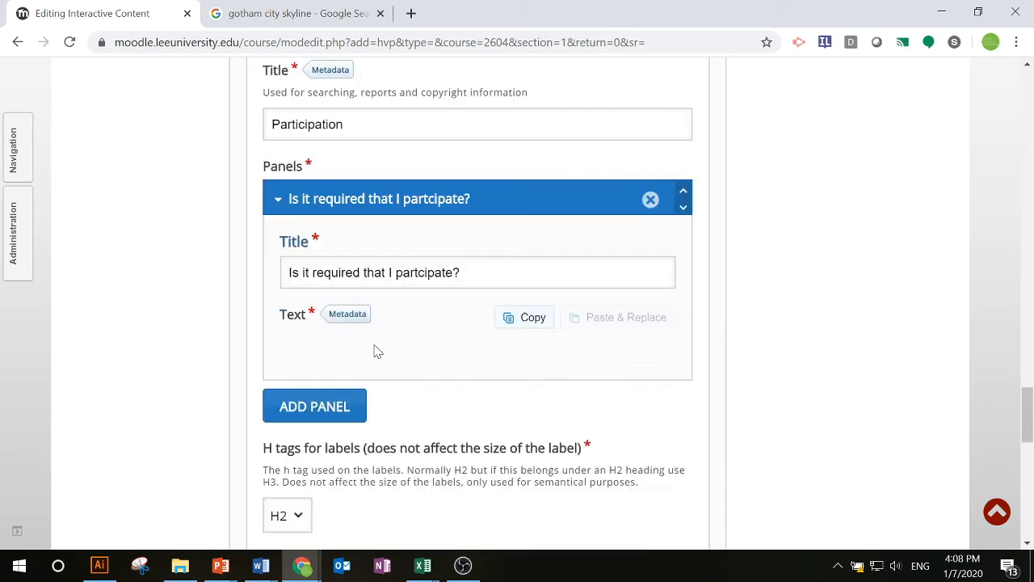
left_click(374, 351)
type("No, ")
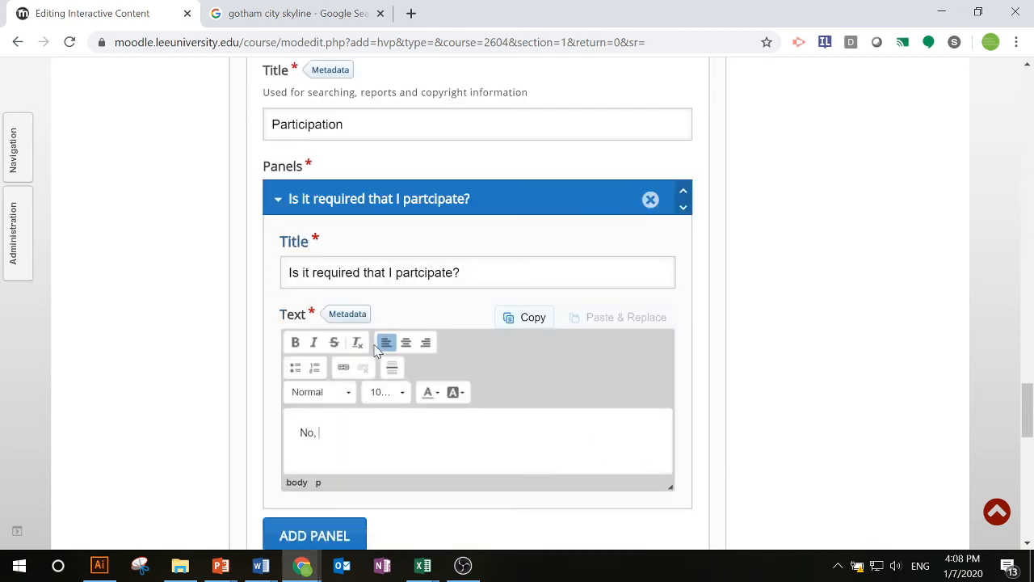
type("and I actually prefer that you don't.")
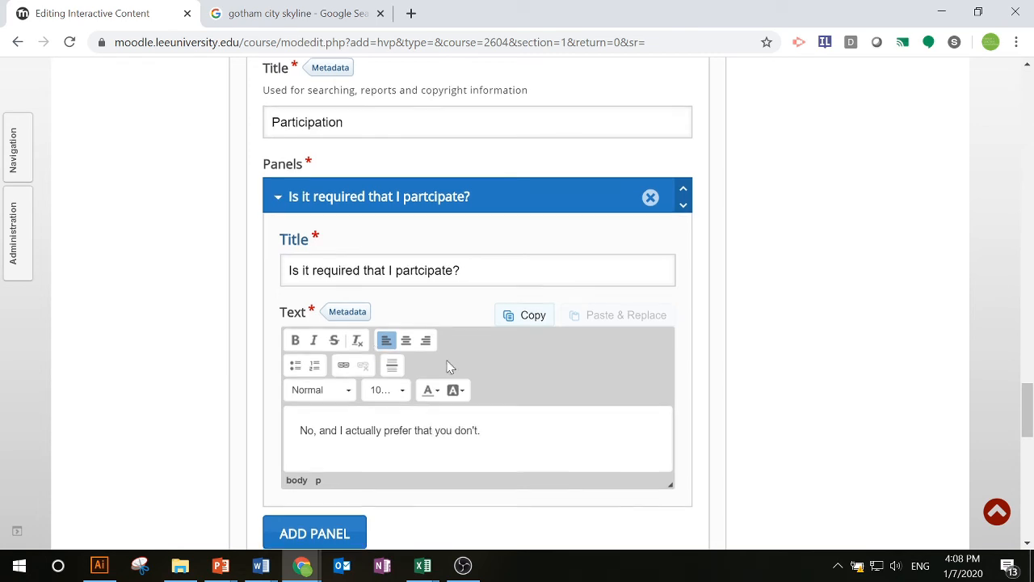
Save the Syllabus FAQ activity, return to the course page and find the activity there
scroll(447, 363, "down", 10)
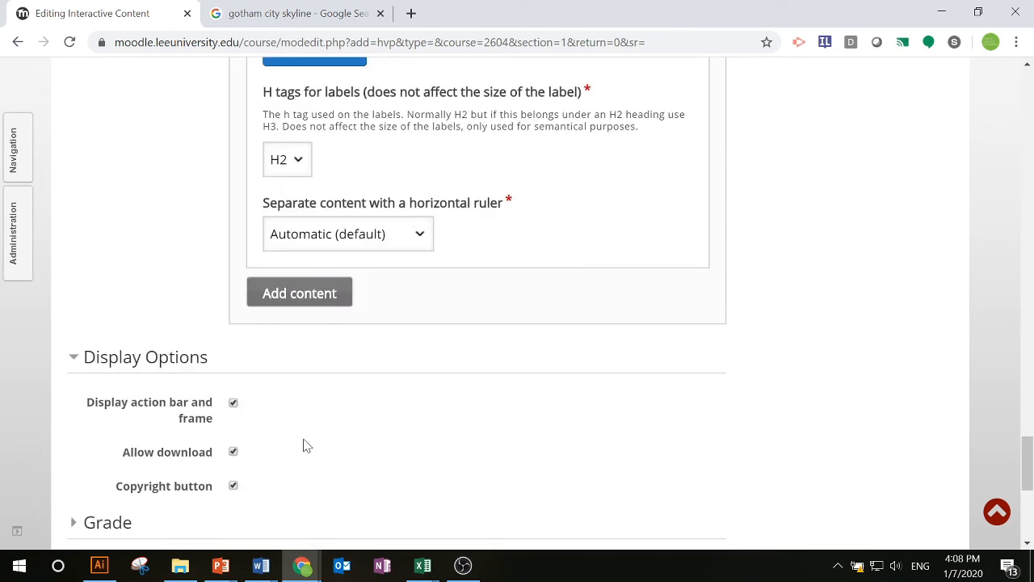
left_click(363, 524)
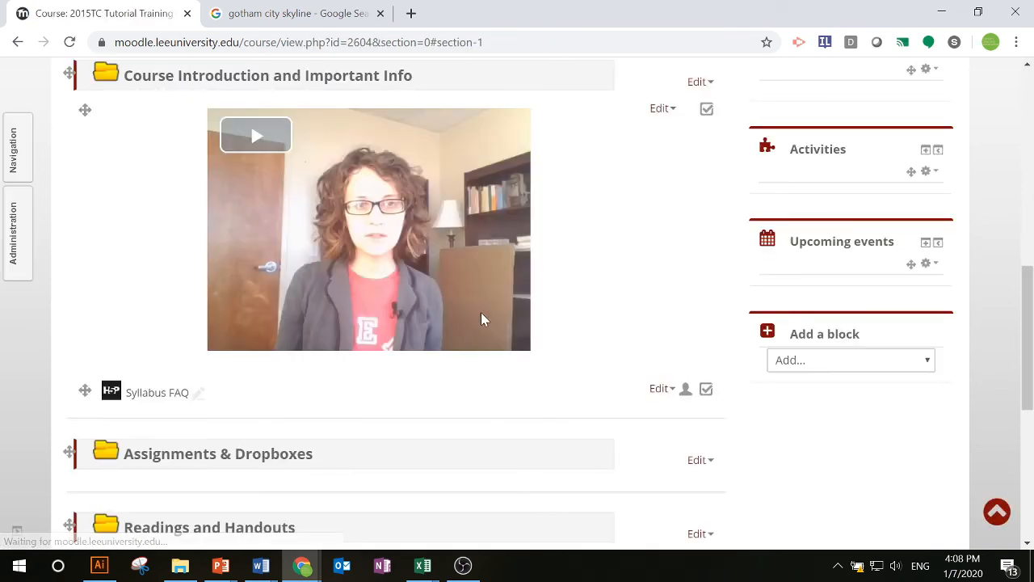
scroll(489, 319, "up", 4)
scroll(494, 320, "up", 4)
scroll(494, 321, "down", 8)
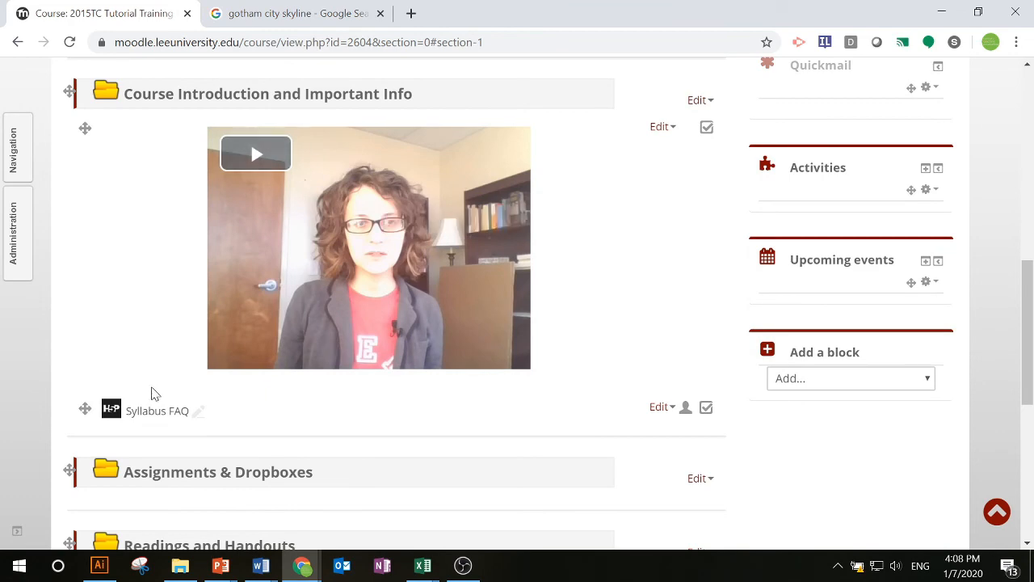
Open the Syllabus FAQ activity and expand its attendance and participation questions to check the answers
left_click(139, 413)
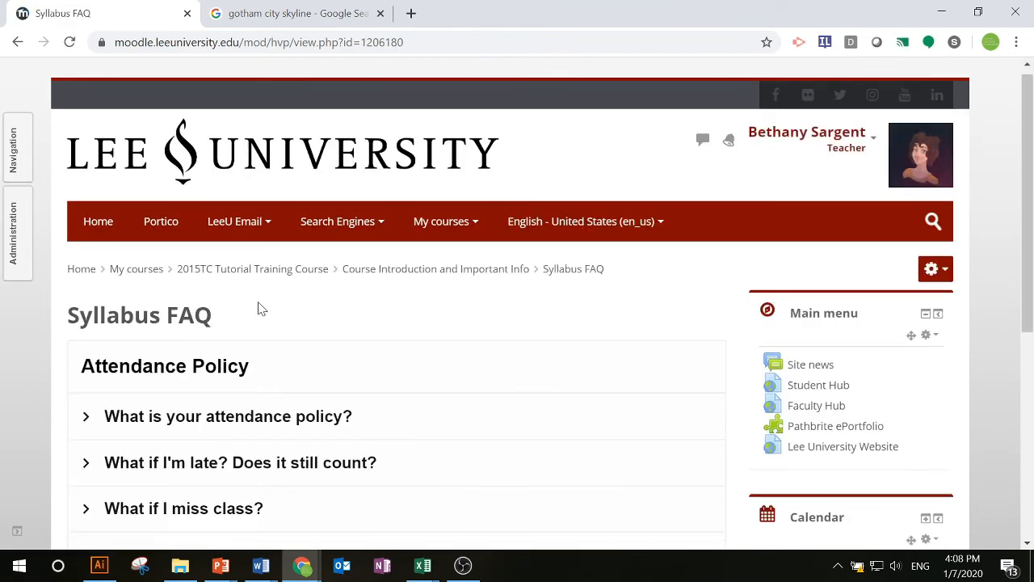
scroll(203, 170, "down", 3)
left_click(205, 179)
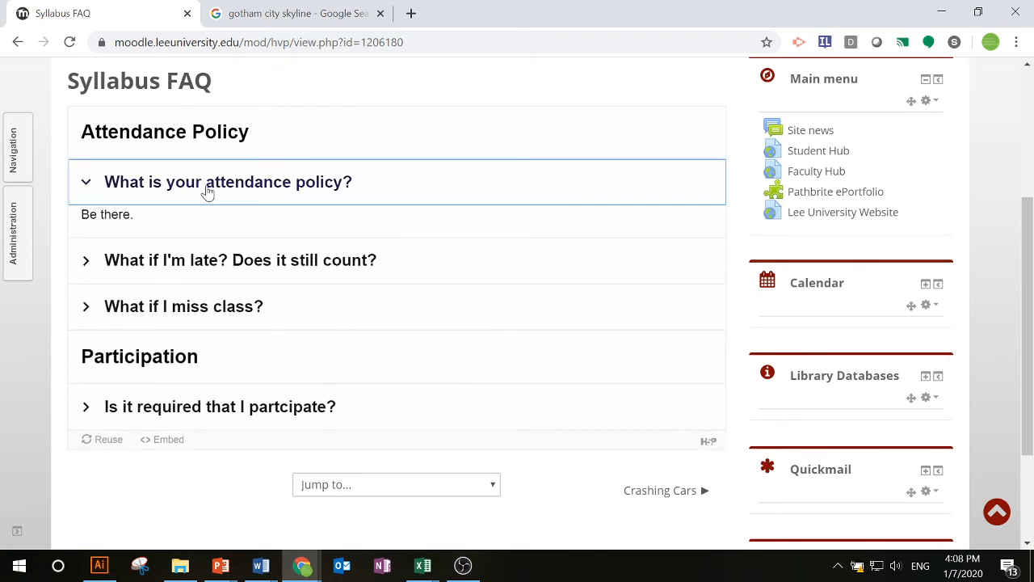
left_click(205, 190)
left_click(210, 233)
left_click(210, 233)
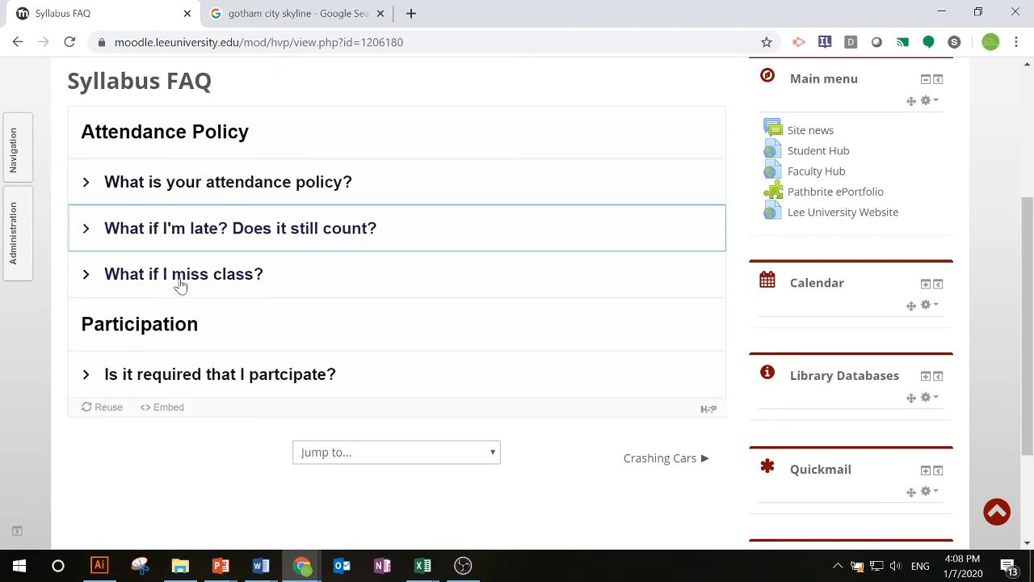
left_click(180, 285)
left_click(180, 283)
left_click(175, 375)
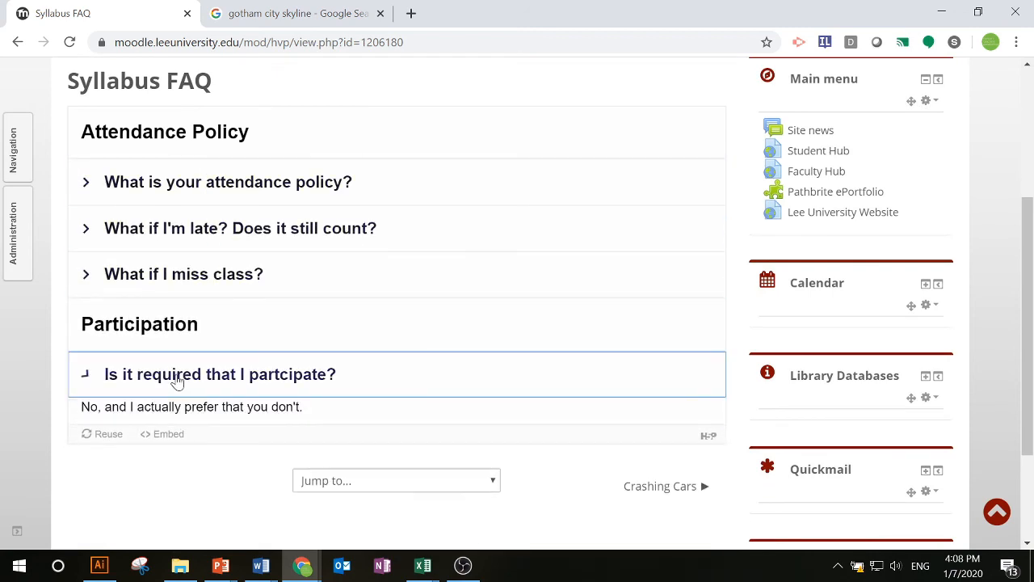
scroll(248, 359, "up", 3)
Return to the 2015TC Tutorial Training Course page and look over its banner and title
left_click(278, 276)
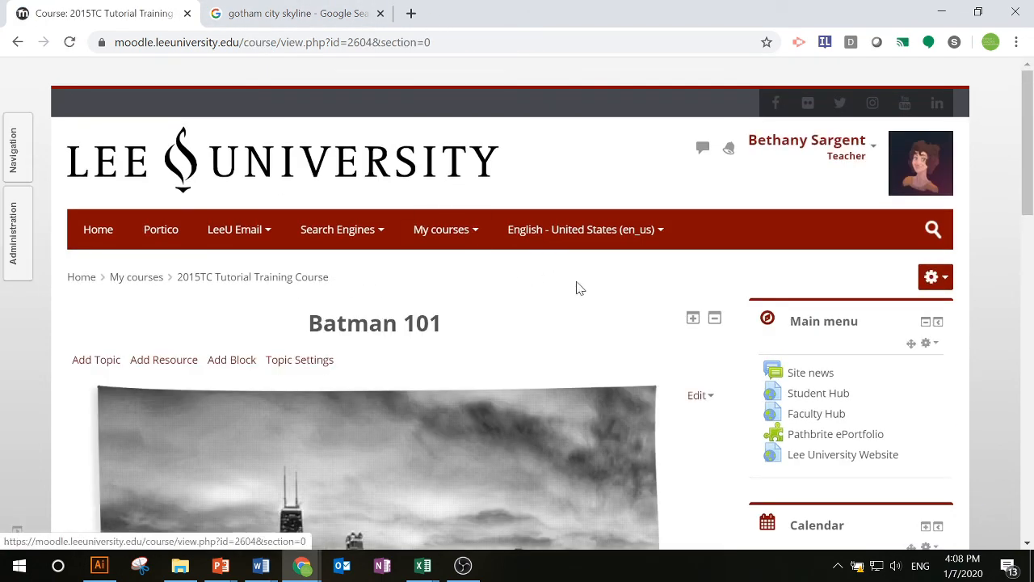
scroll(578, 283, "down", 2)
scroll(586, 283, "down", 4)
scroll(602, 295, "up", 4)
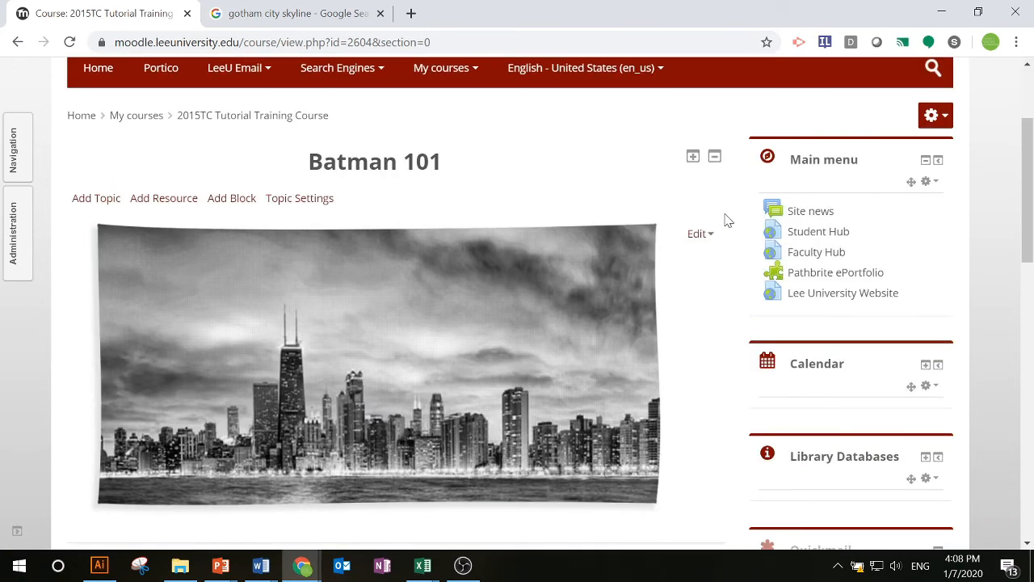
scroll(726, 219, "up", 1)
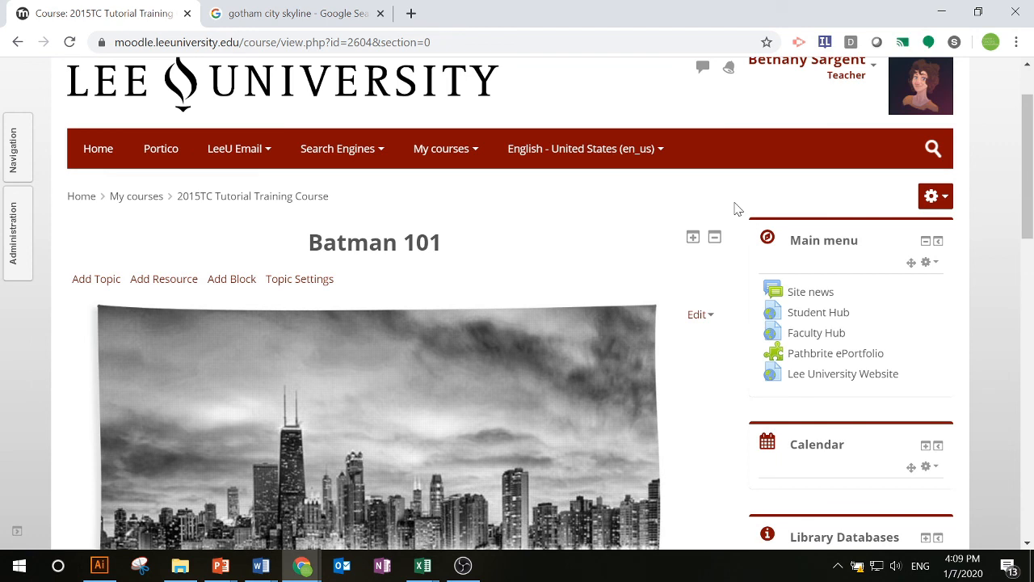
Go to the Dashboard and reopen 2015TC Tutorial Training Course from the recently accessed courses
left_click(848, 75)
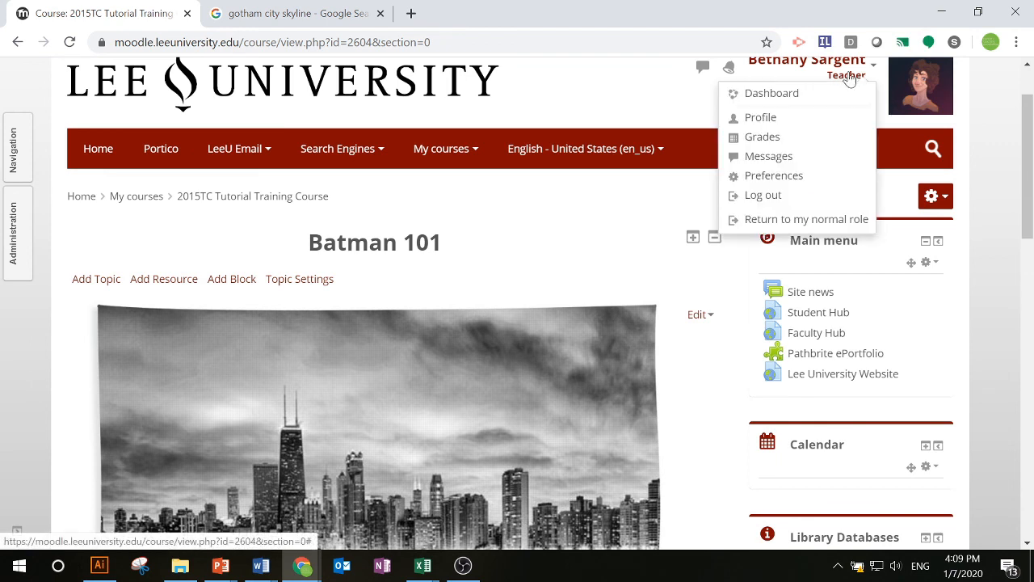
left_click(788, 105)
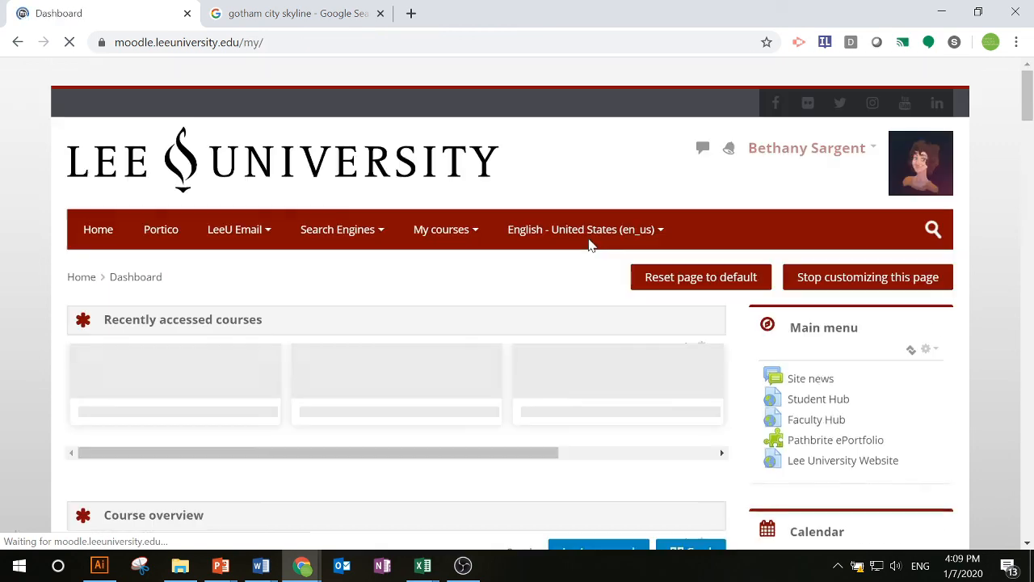
scroll(589, 245, "down", 1)
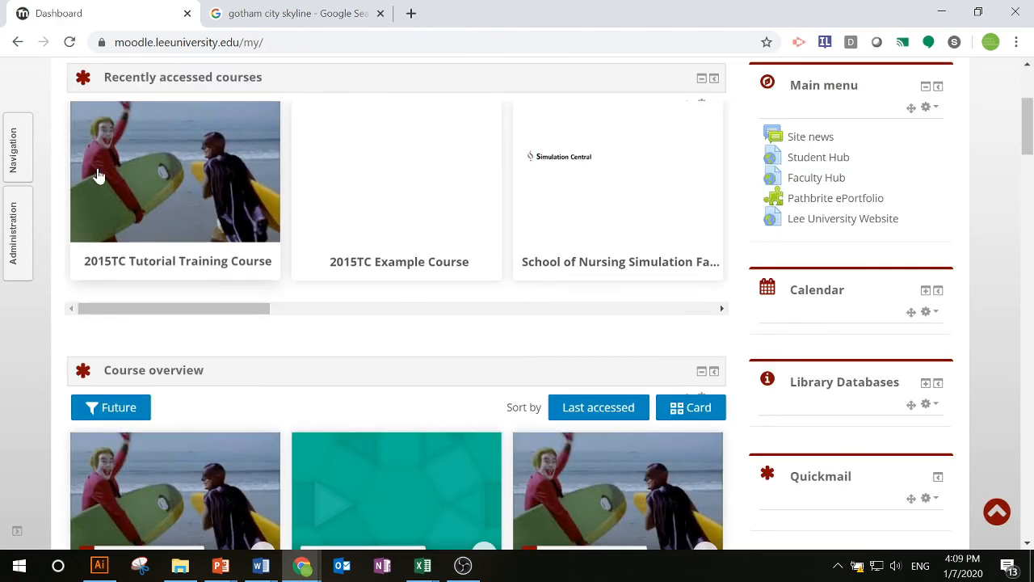
left_click(168, 186)
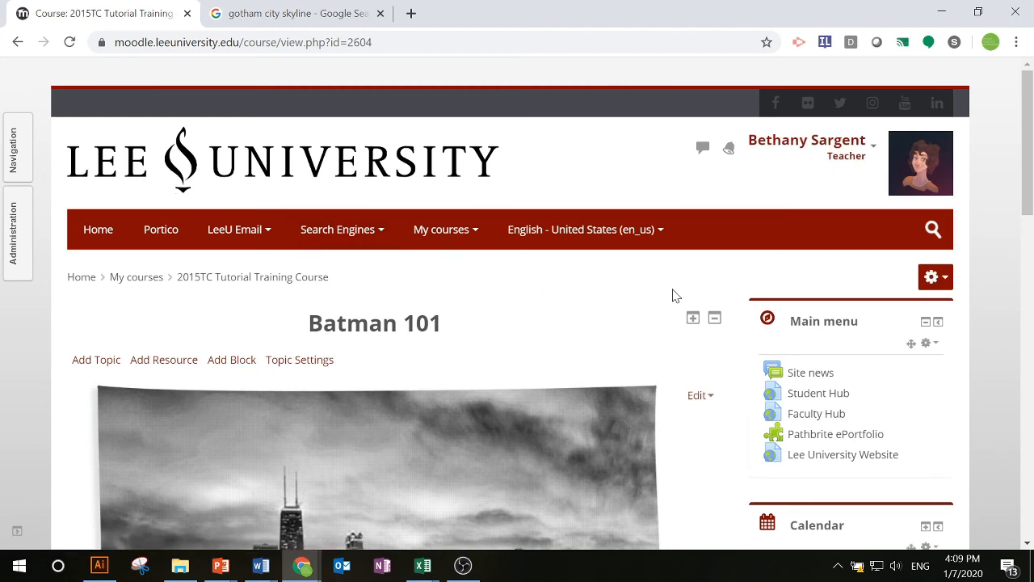
Review the finished course page from the skyline banner through the introduction video, Syllabus FAQ and renamed sections
scroll(675, 294, "down", 2)
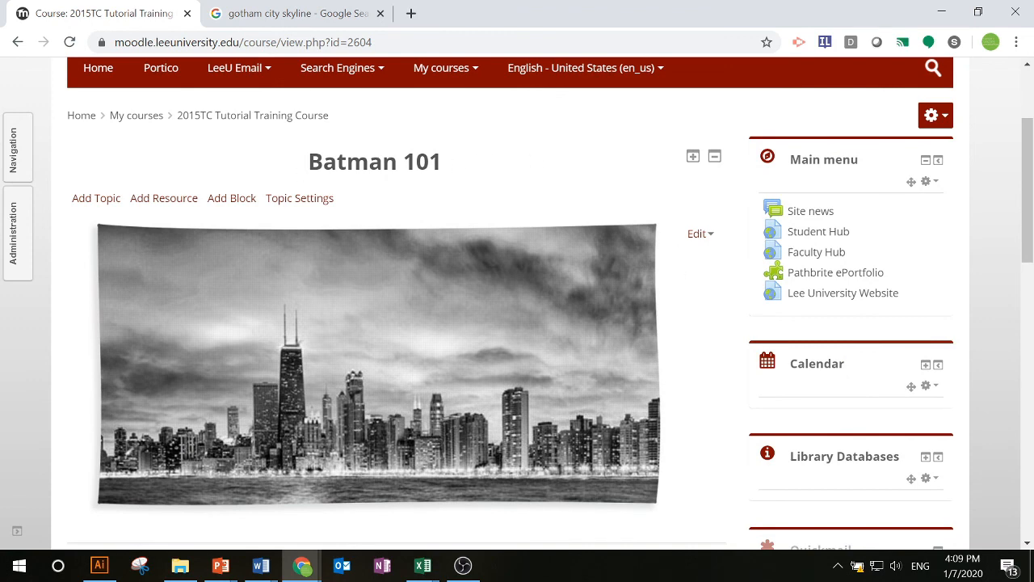
scroll(442, 166, "down", 2)
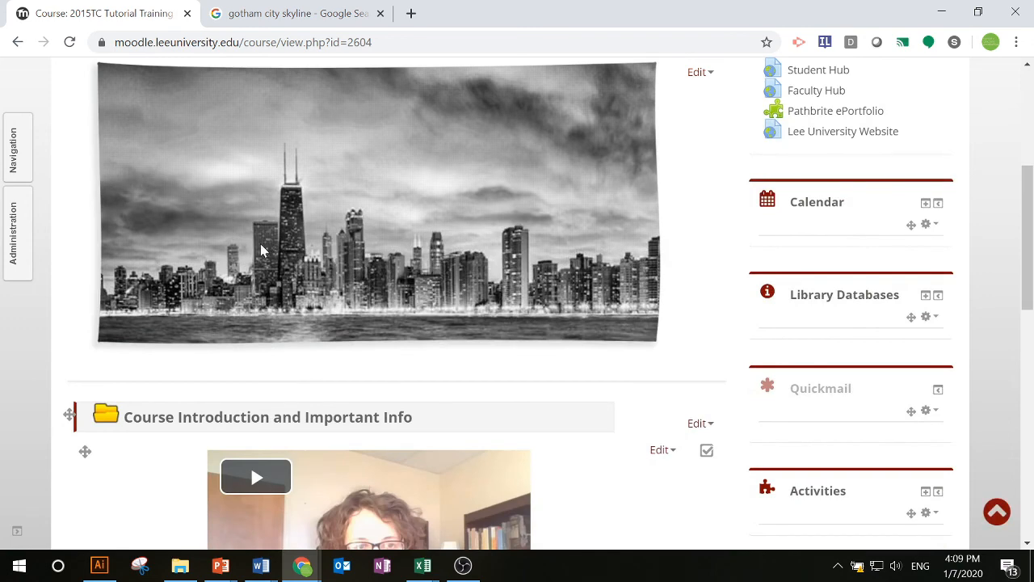
scroll(646, 217, "down", 3)
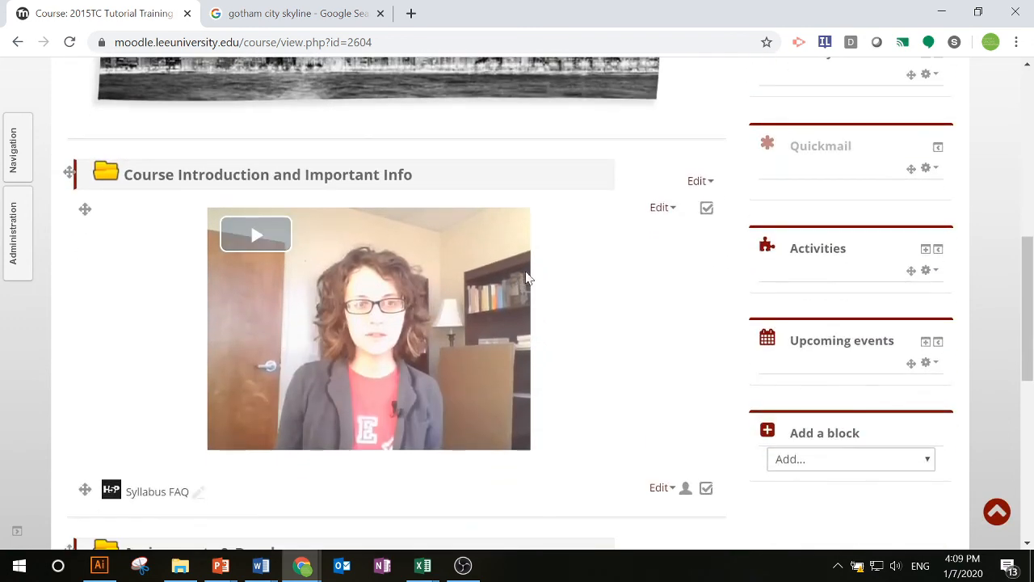
scroll(557, 271, "down", 1)
scroll(556, 272, "down", 1)
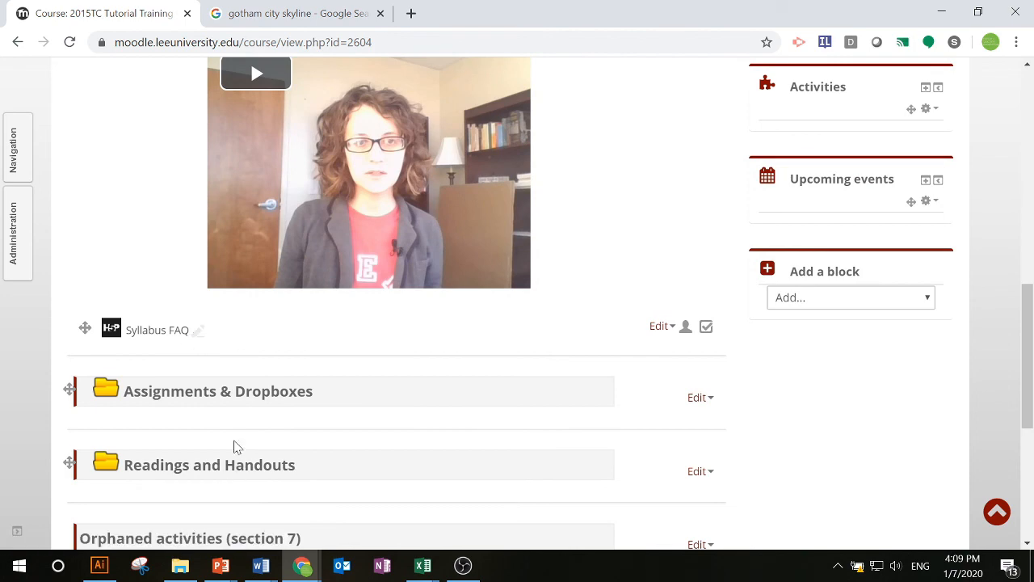
scroll(245, 394, "down", 4)
scroll(273, 486, "up", 4)
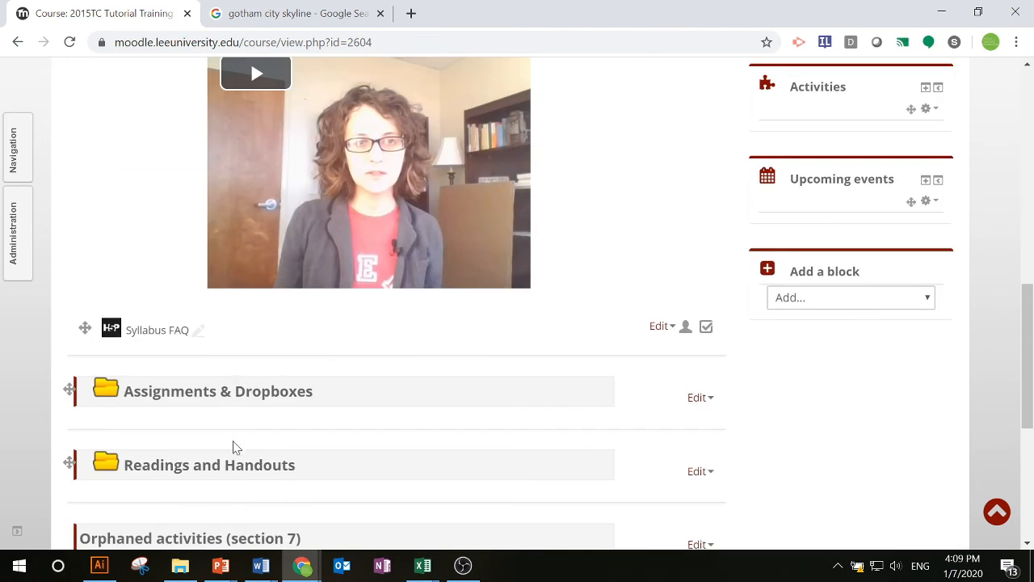